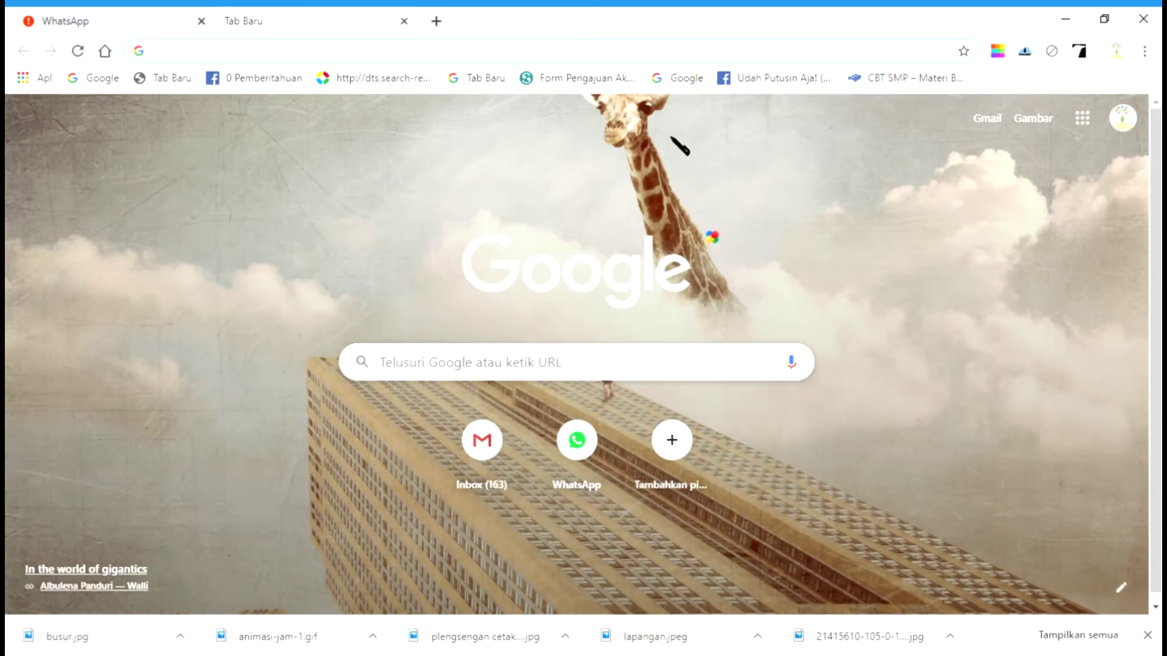
Step: Open the Google Classroom classwork page (Tugas Kelas) of the 7-9 Latihan class
text(clas)
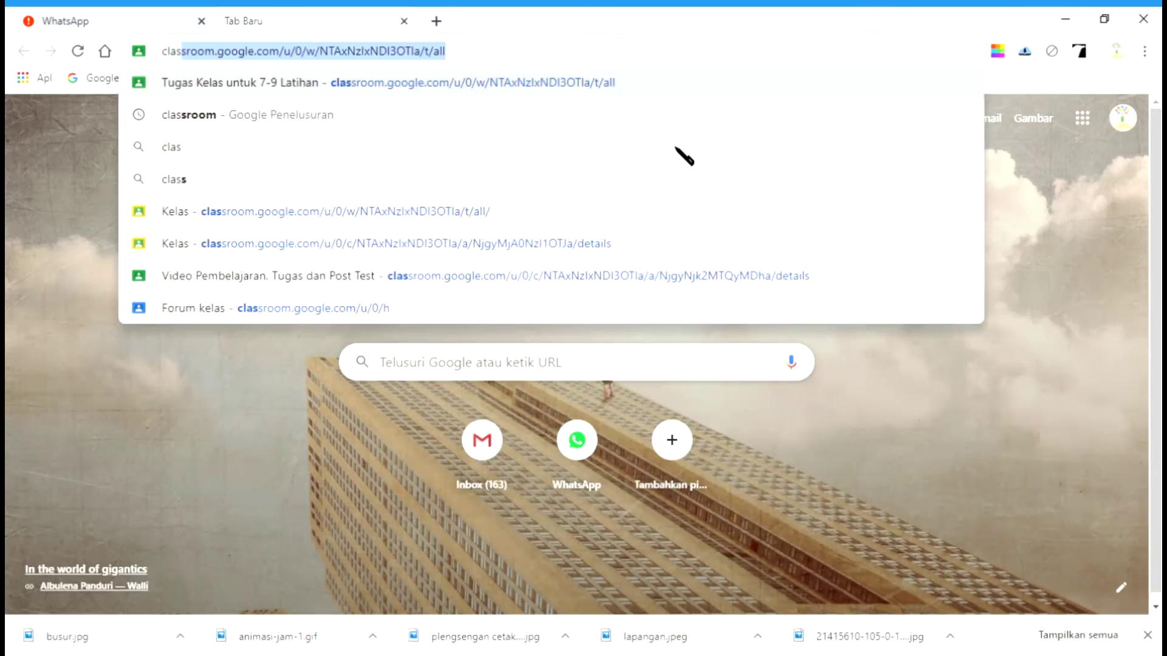
key(Right)
key(Return)
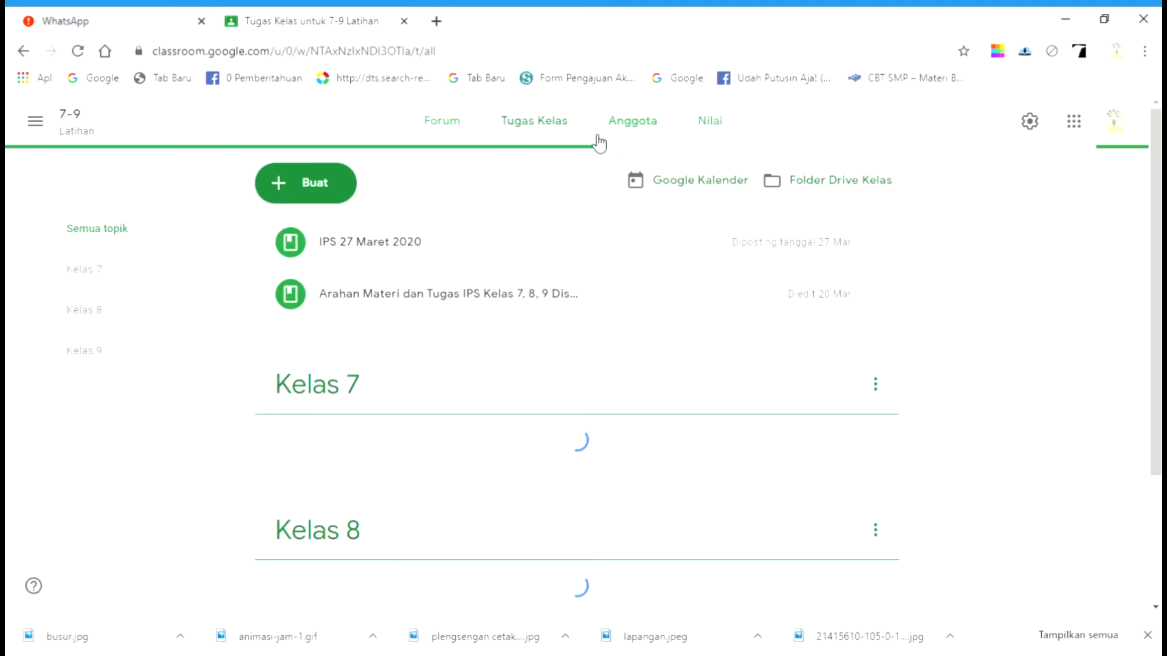
Step: Create a new assignment (Tugas) in the class and title it "Kirim jawaban LKS"
click(327, 191)
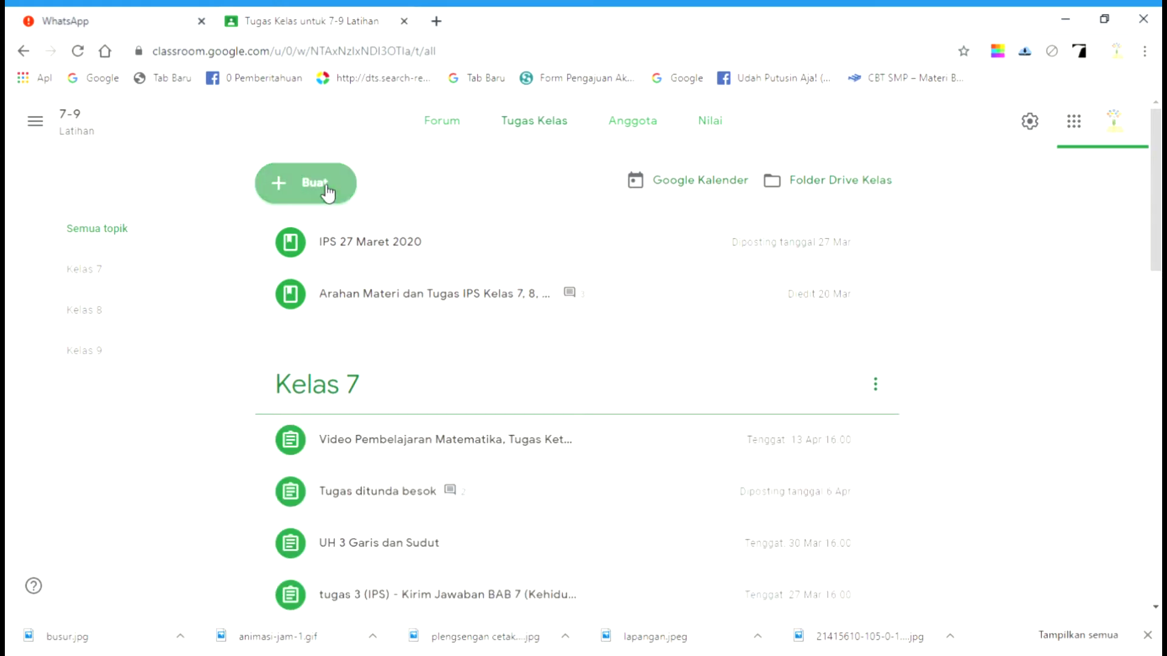
click(356, 230)
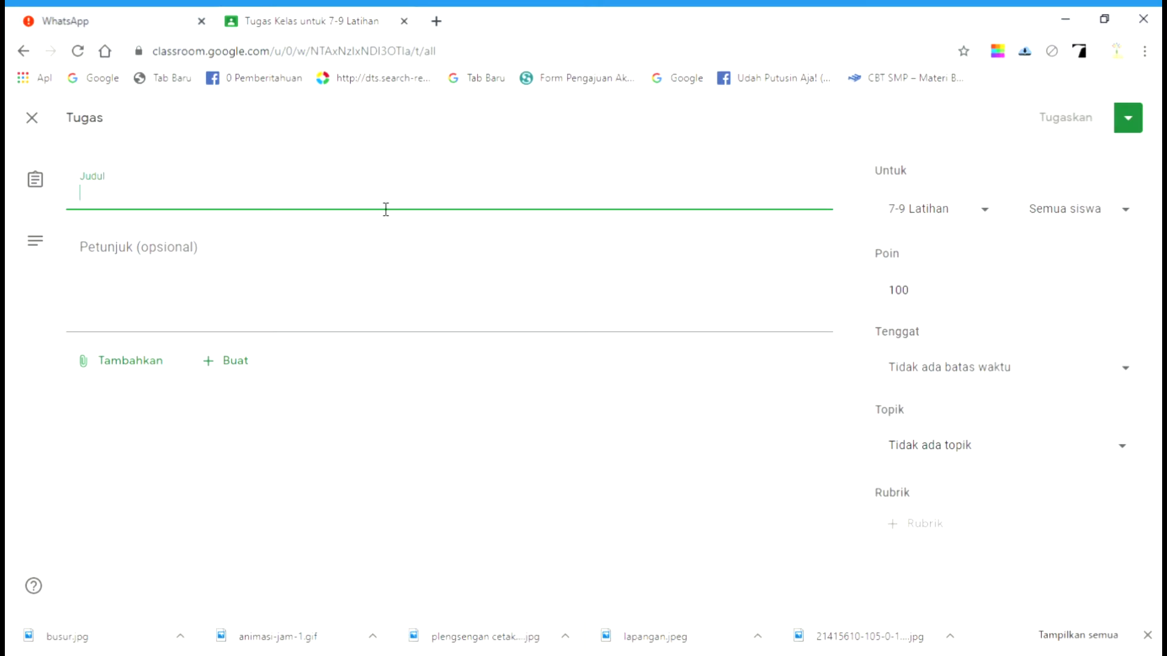
text(Ki)
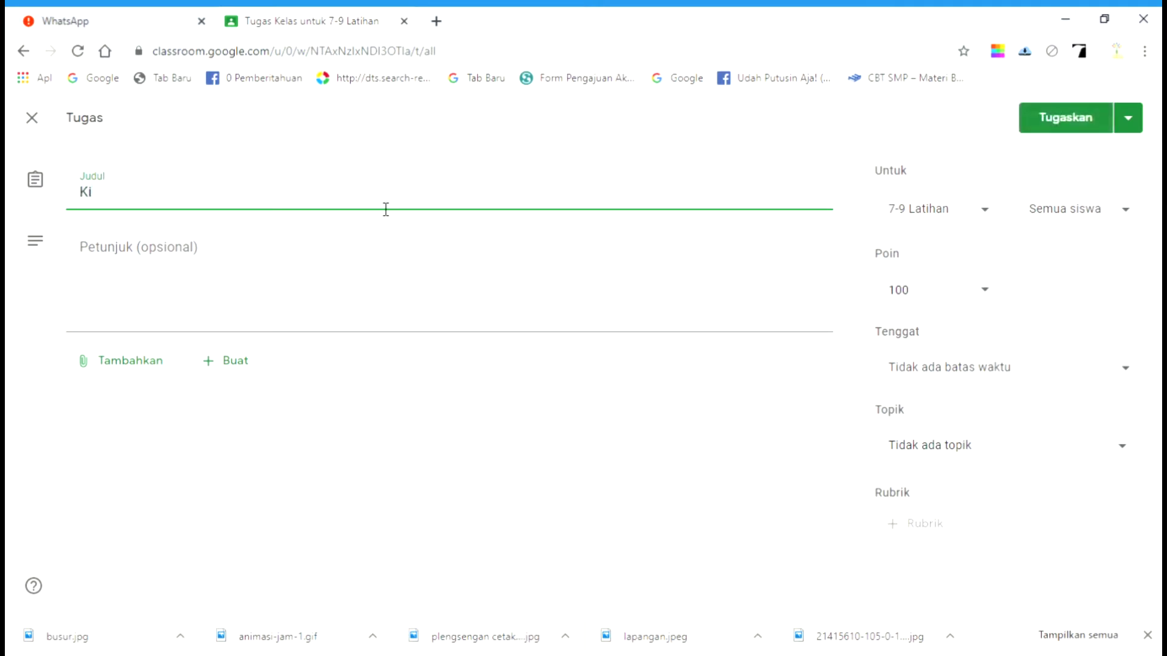
text(rim jawaban LKS)
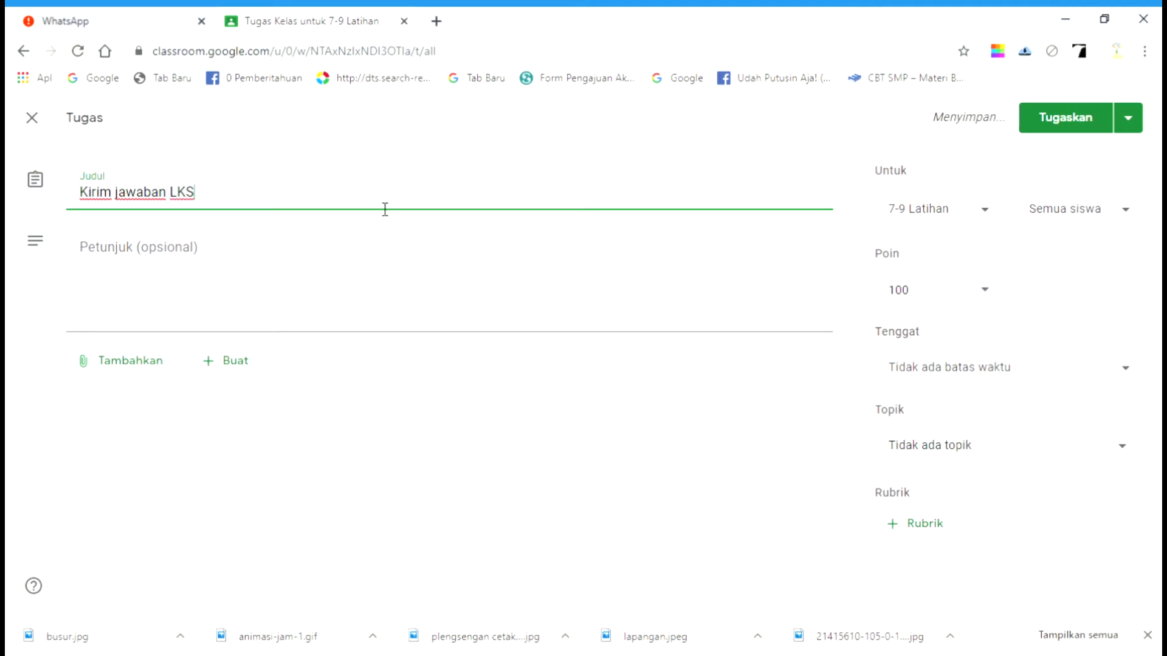
Step: Enter the assignment instructions "Silahkan isi Google form ini sesuai dengan jawaban di LKS"
click(139, 302)
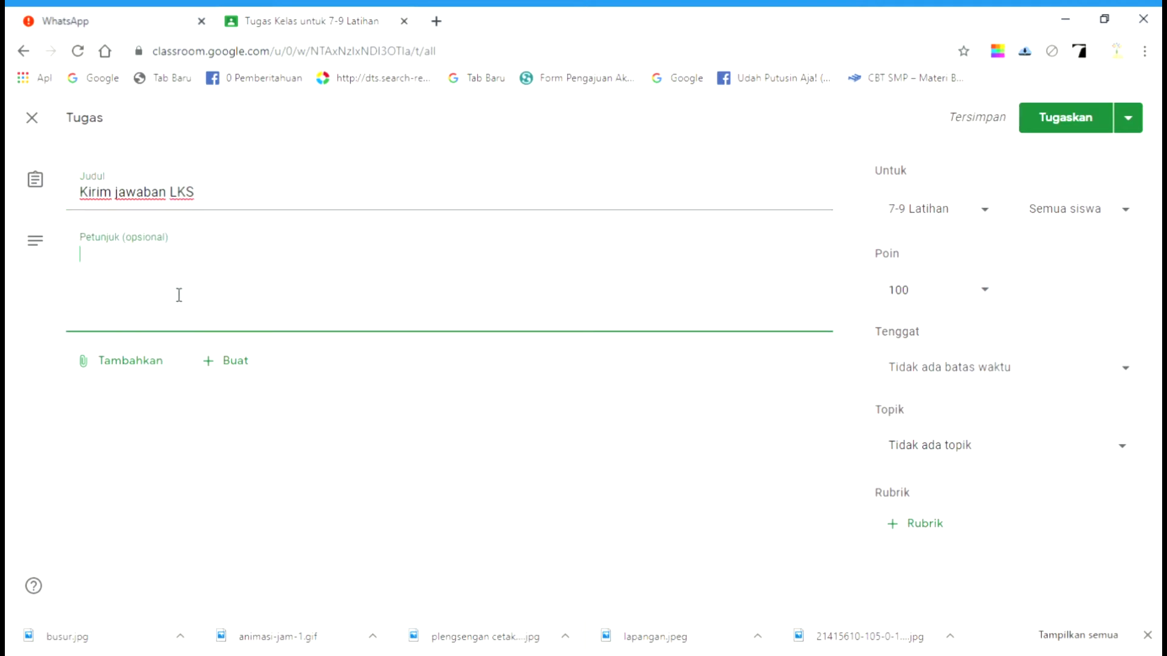
text(Silahkan isi)
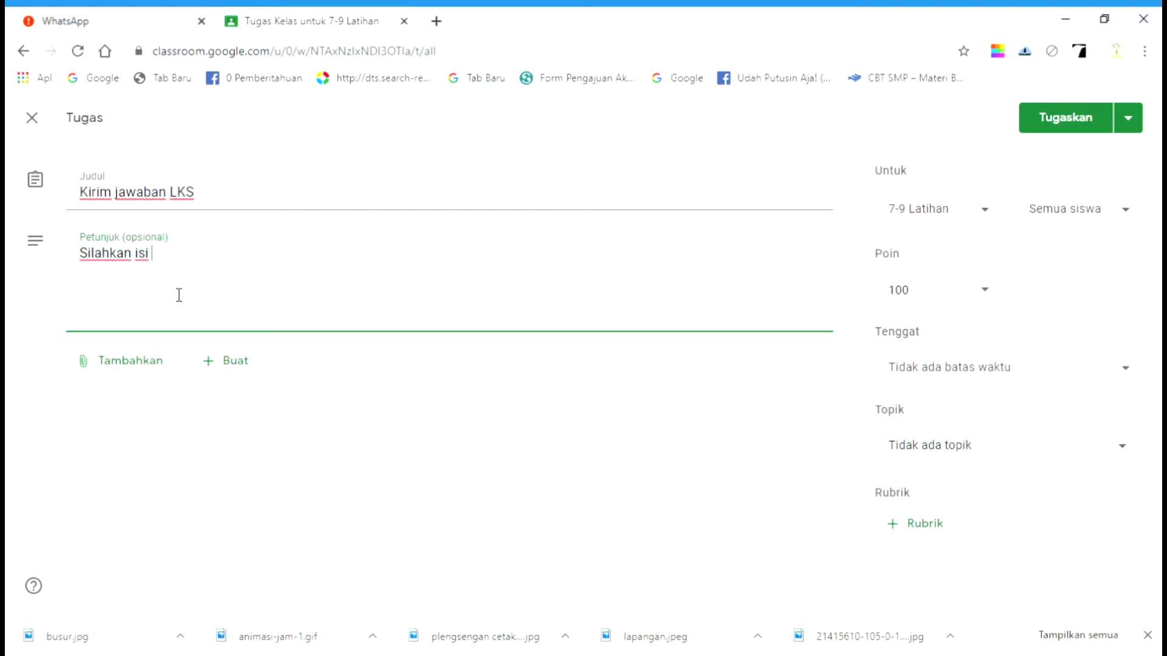
text( Gogg)
key(BackSpace)
text(gle form dini sesu)
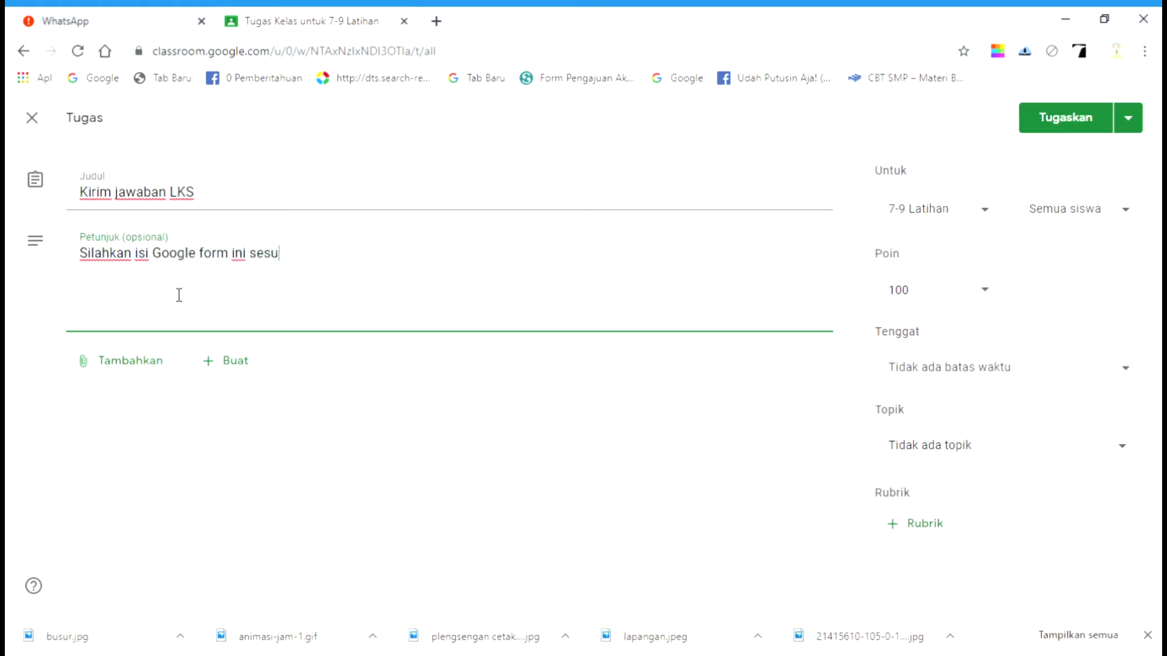
text(ai dengan j)
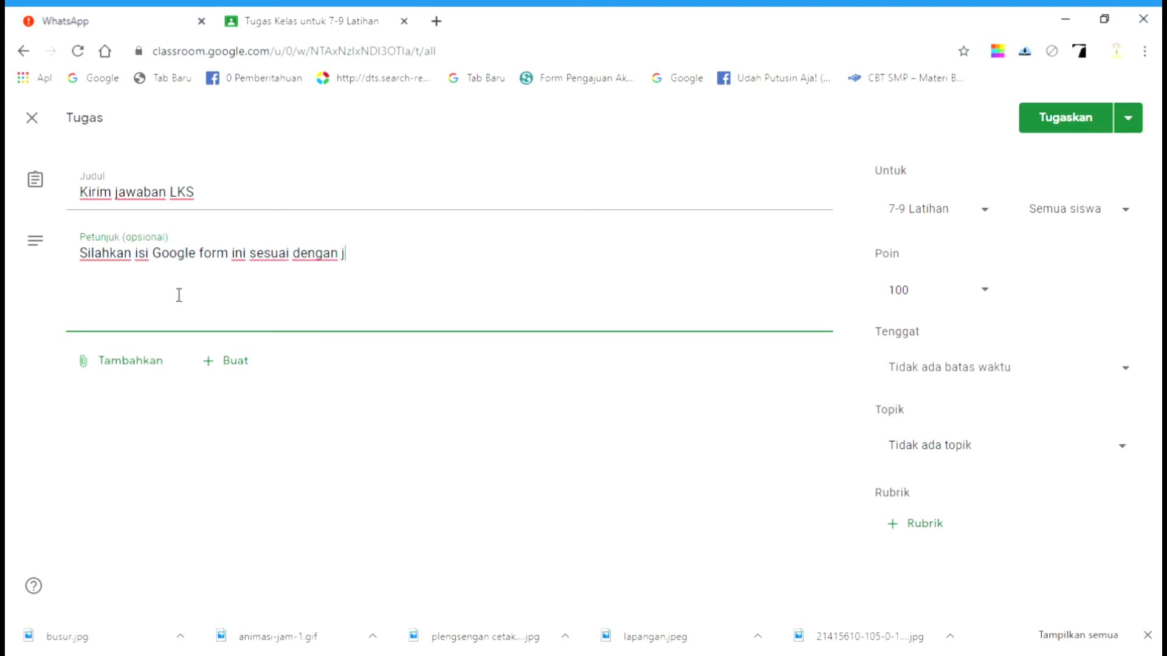
text(awaban di LKS)
Step: Copy the full instruction text and create a new form (Formulir) from the assignment
key(ctrl+a)
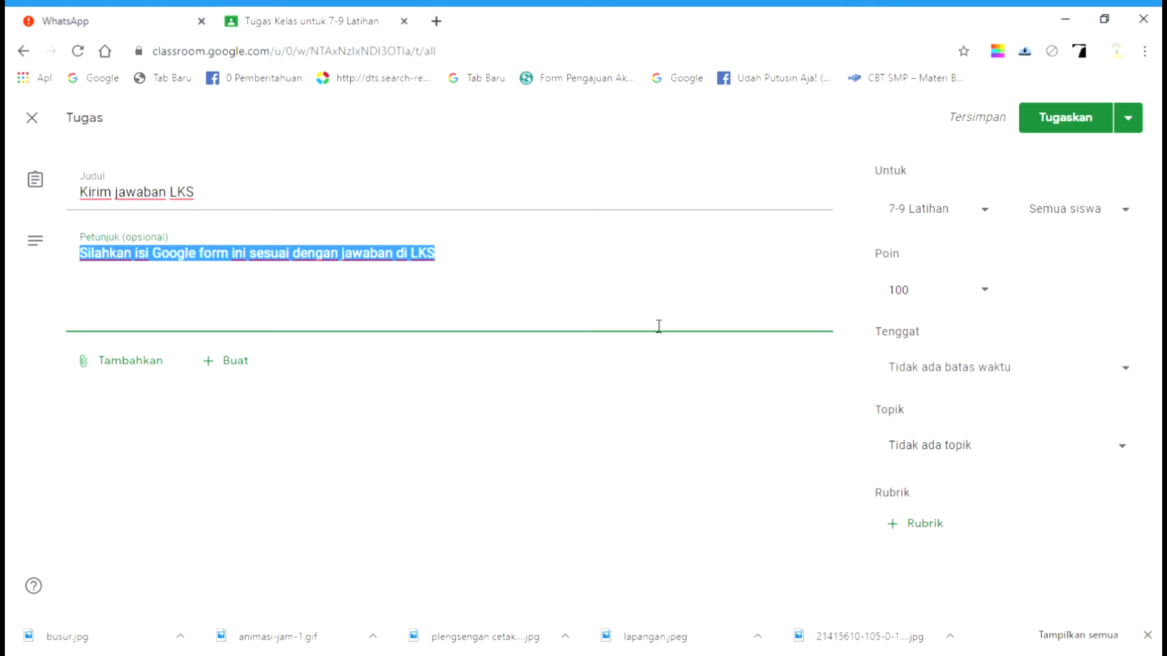
click(510, 318)
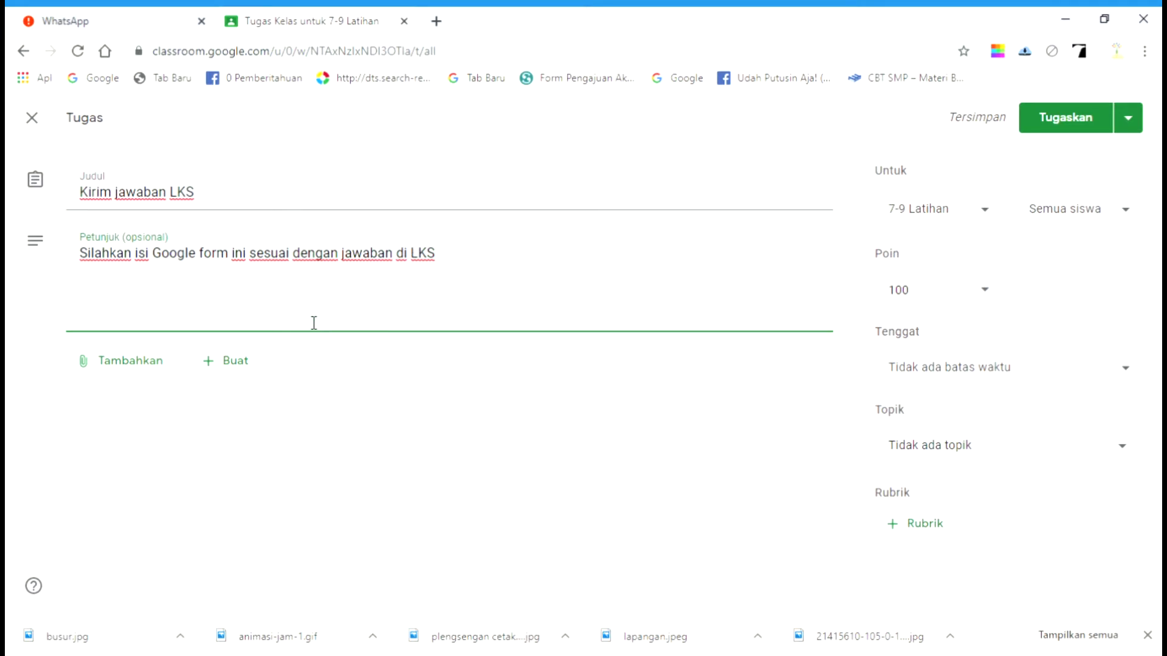
triple_click(290, 263)
key(ctrl+c)
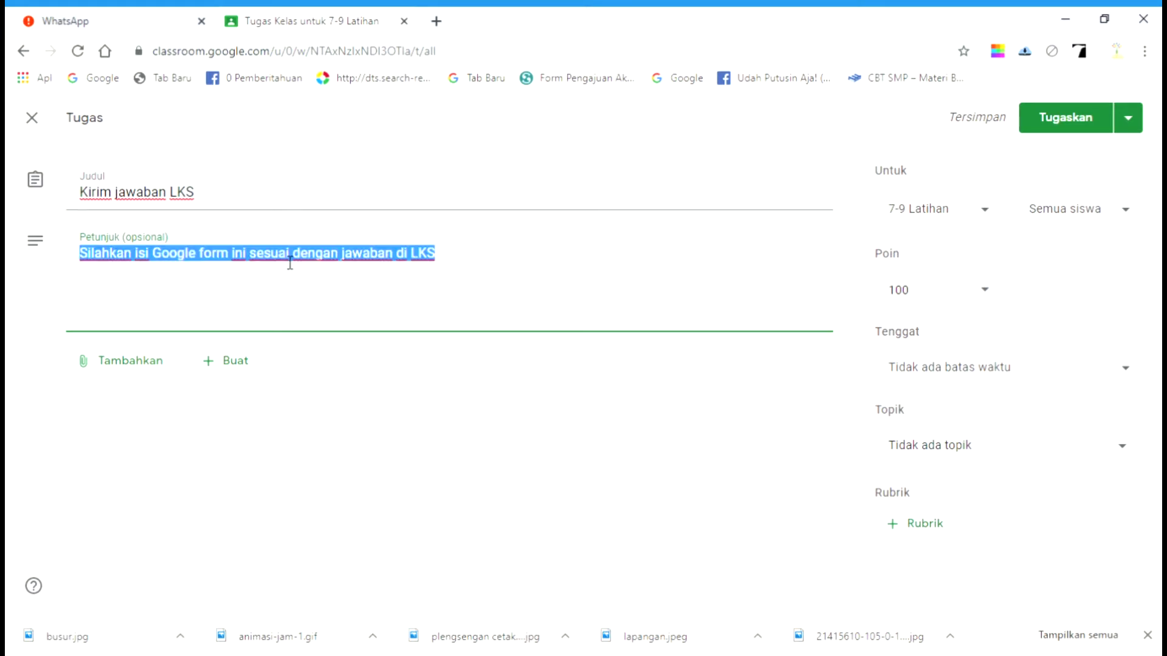
click(231, 363)
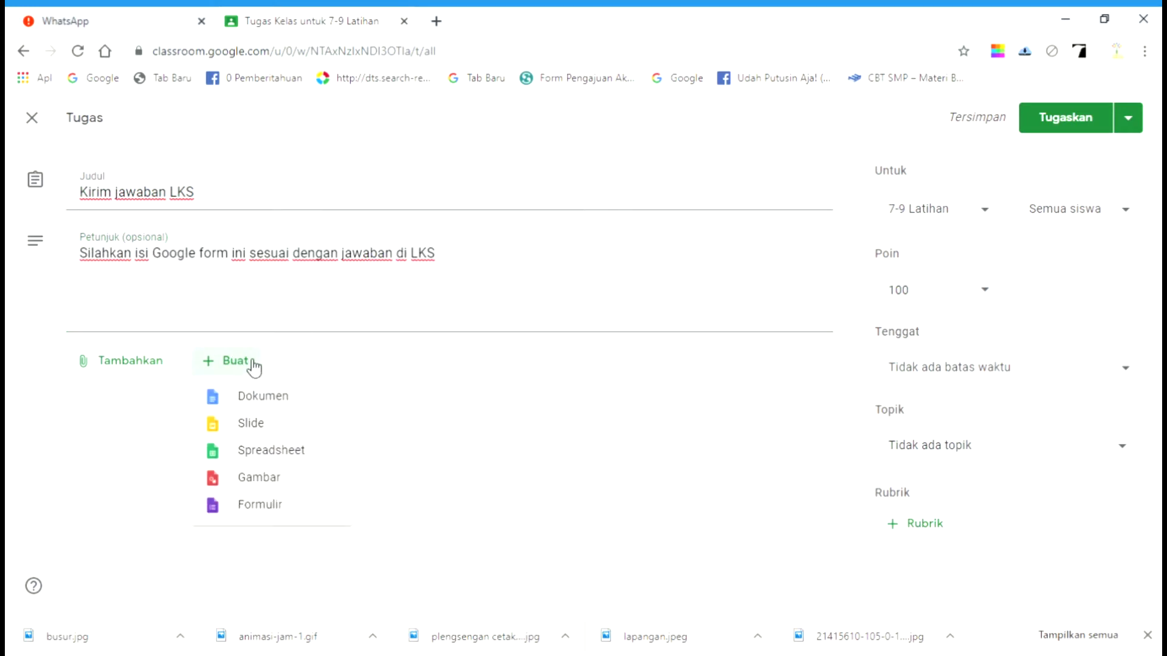
click(260, 513)
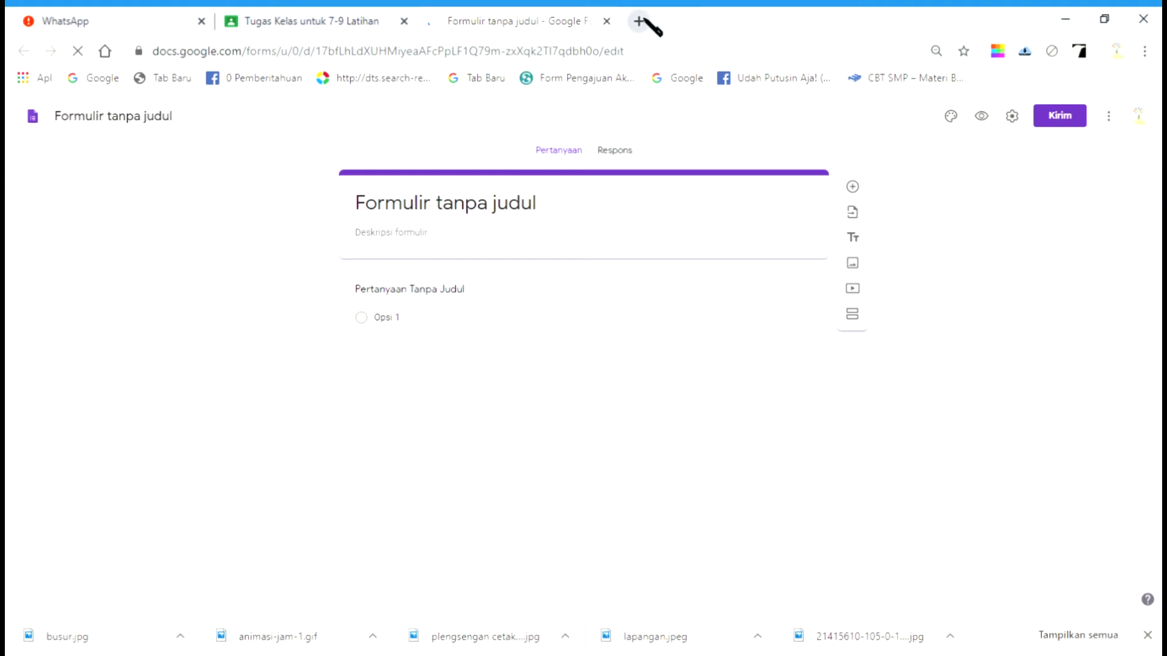
Step: Title the form "Kirim jawaban BAB 4" and paste the copied instruction text as its description
click(528, 210)
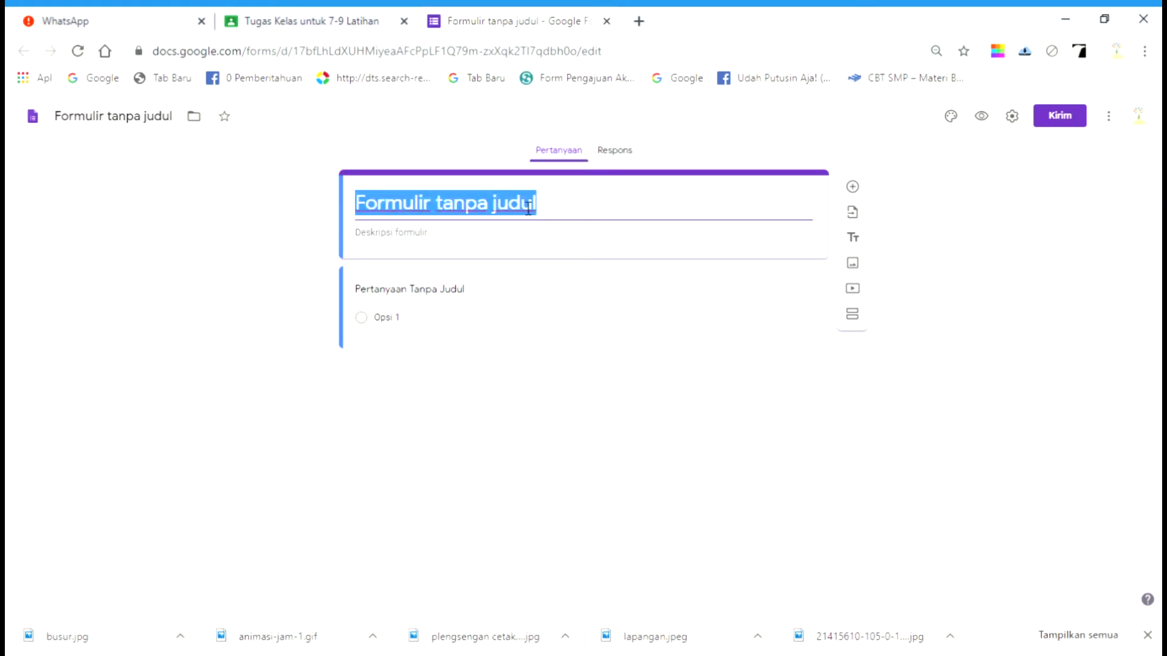
text(Kiri)
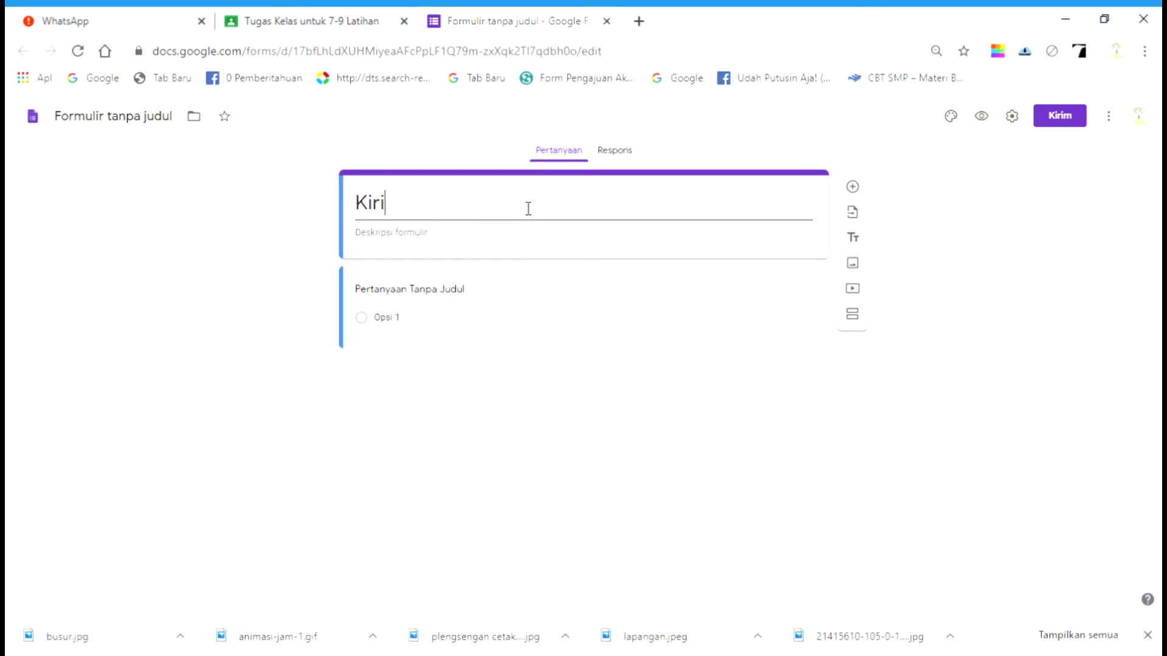
text(m jawaban )
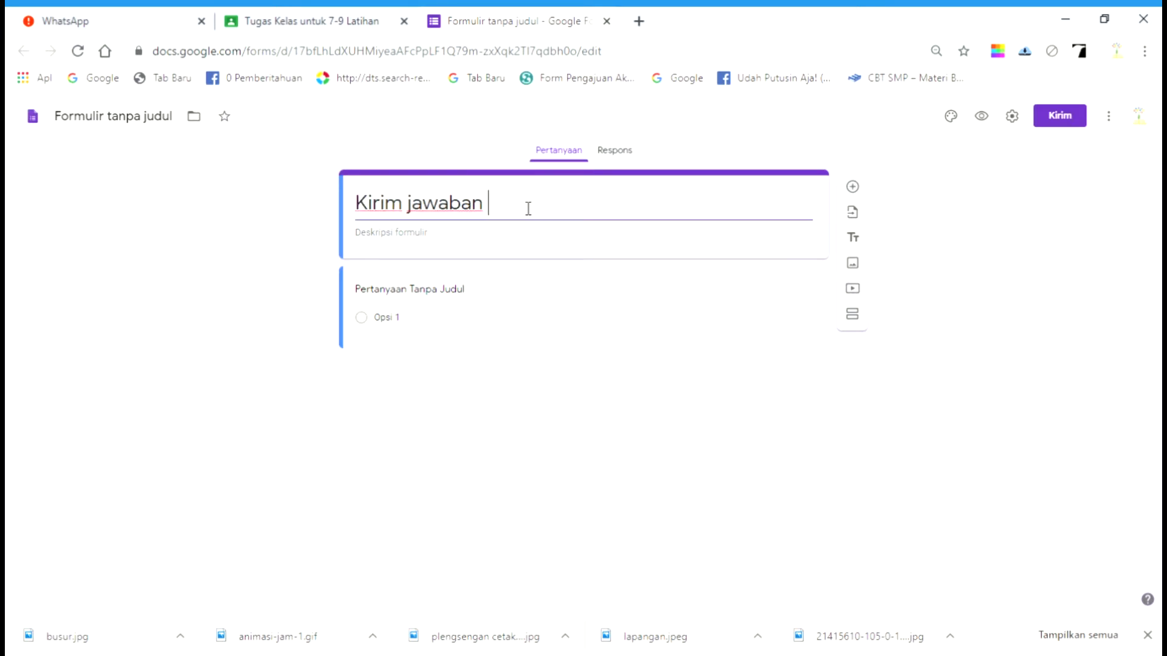
text(BAB 4)
click(518, 243)
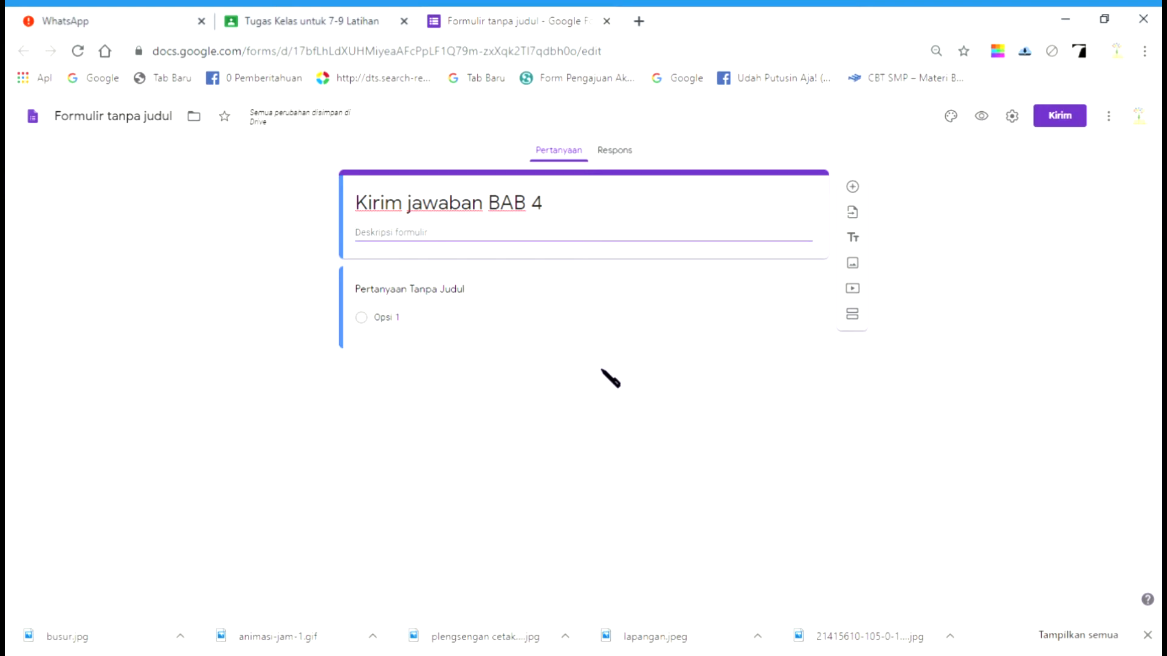
key(ctrl+v)
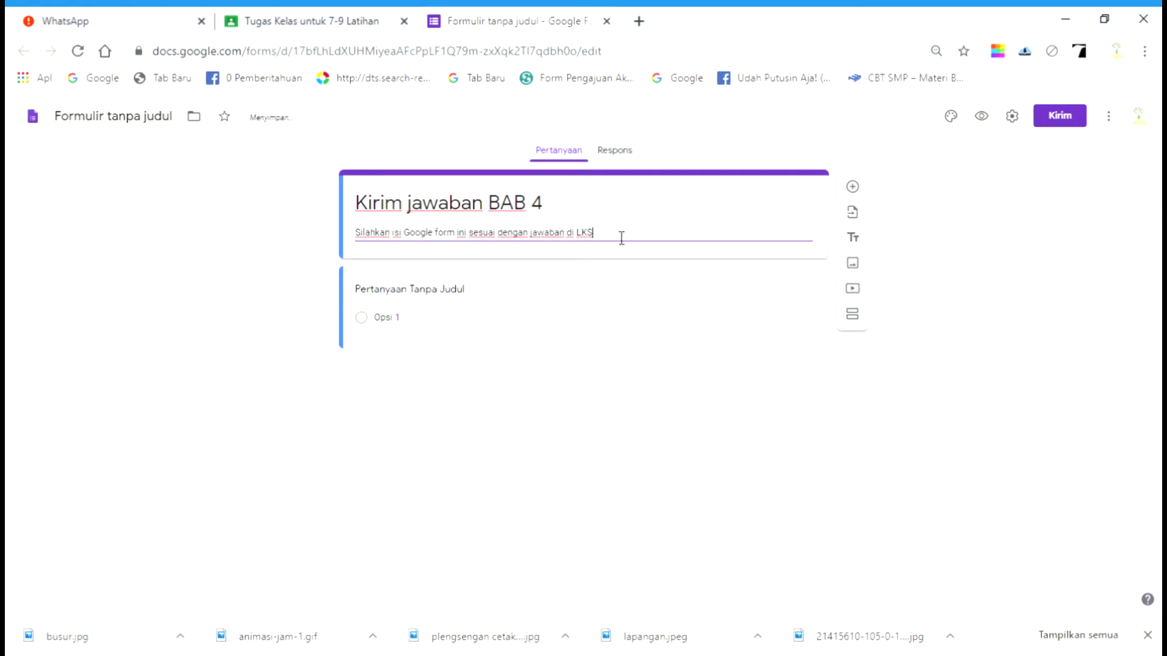
Step: Name the first multiple-choice question "Soal 1" and give it the answer options A, B, C and D
click(584, 292)
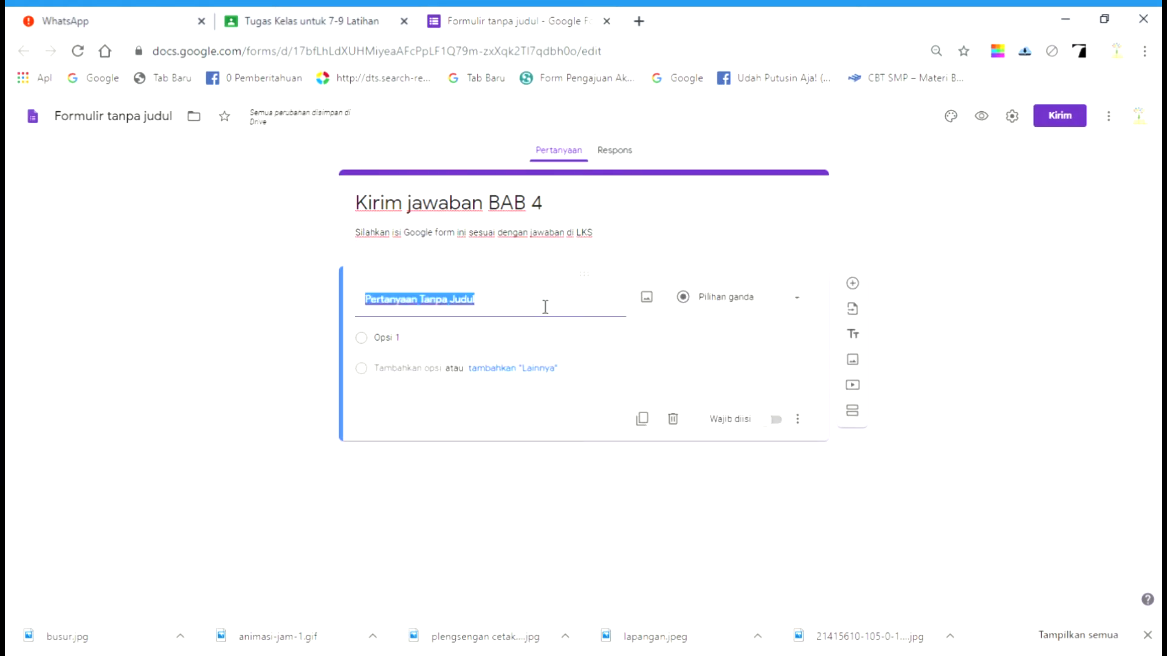
text(n)
key(BackSpace)
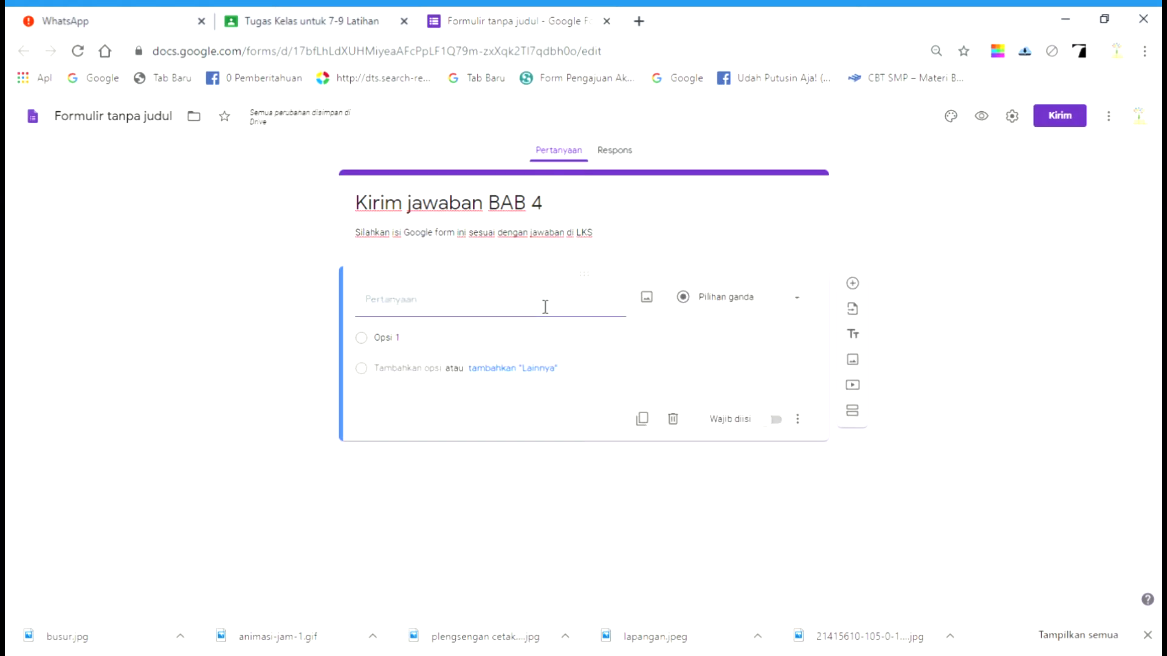
text(Soal 1)
click(536, 339)
text(A)
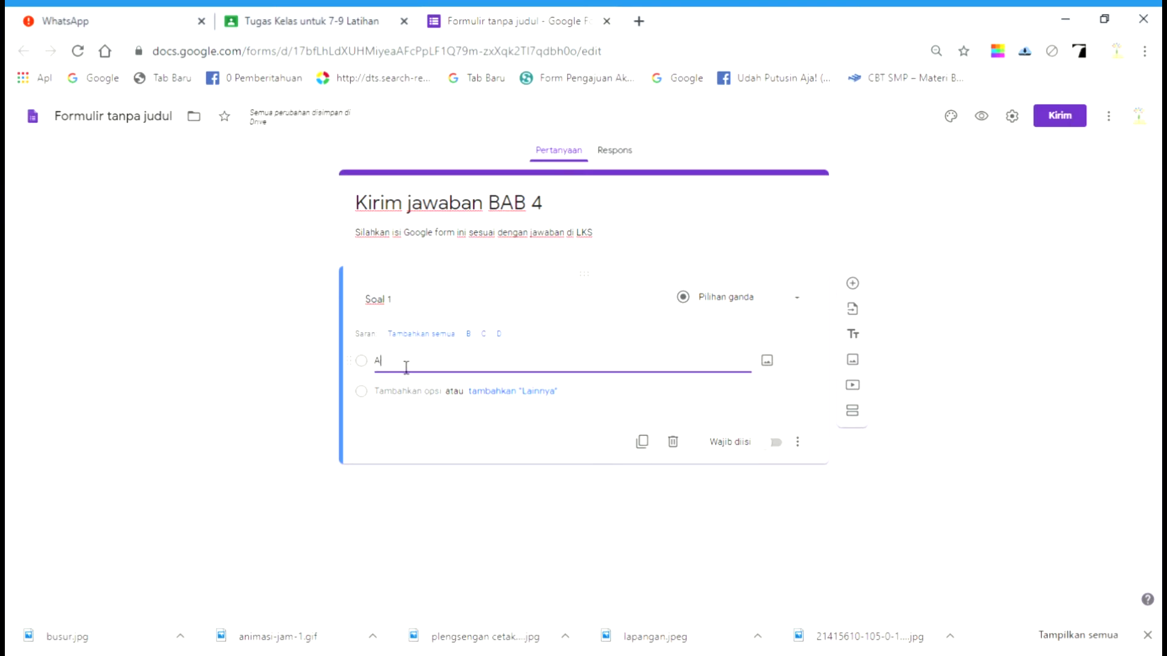
click(435, 335)
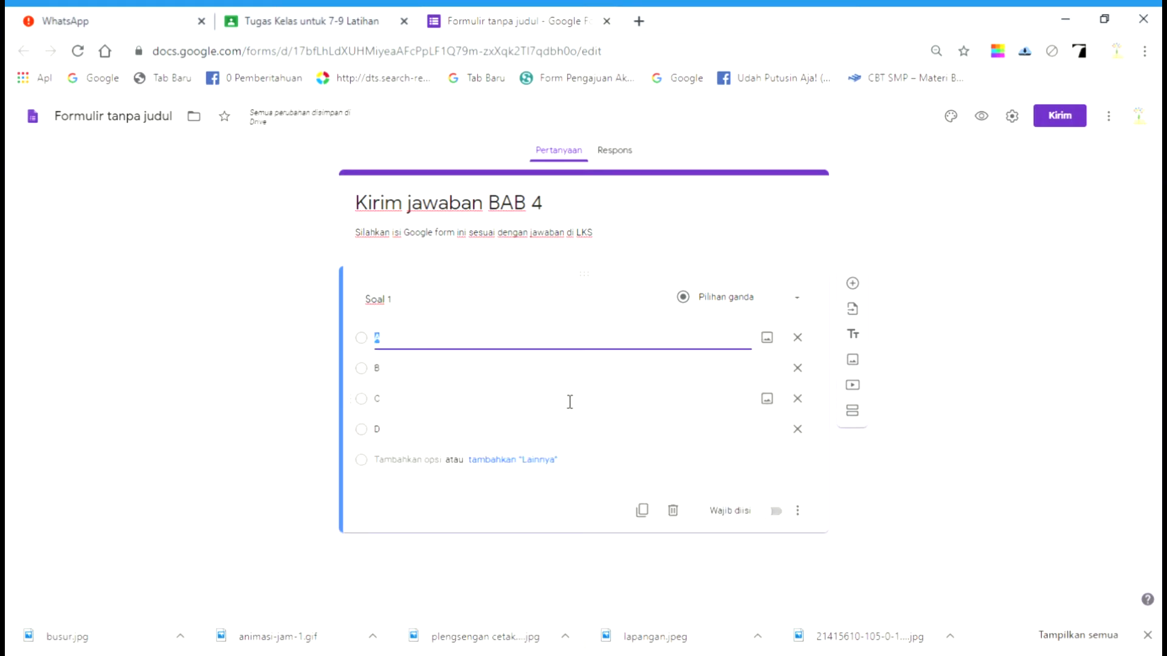
Step: Add a short-answer (Jawaban singkat) question titled "Nama" below Soal 1 and make it required
click(855, 283)
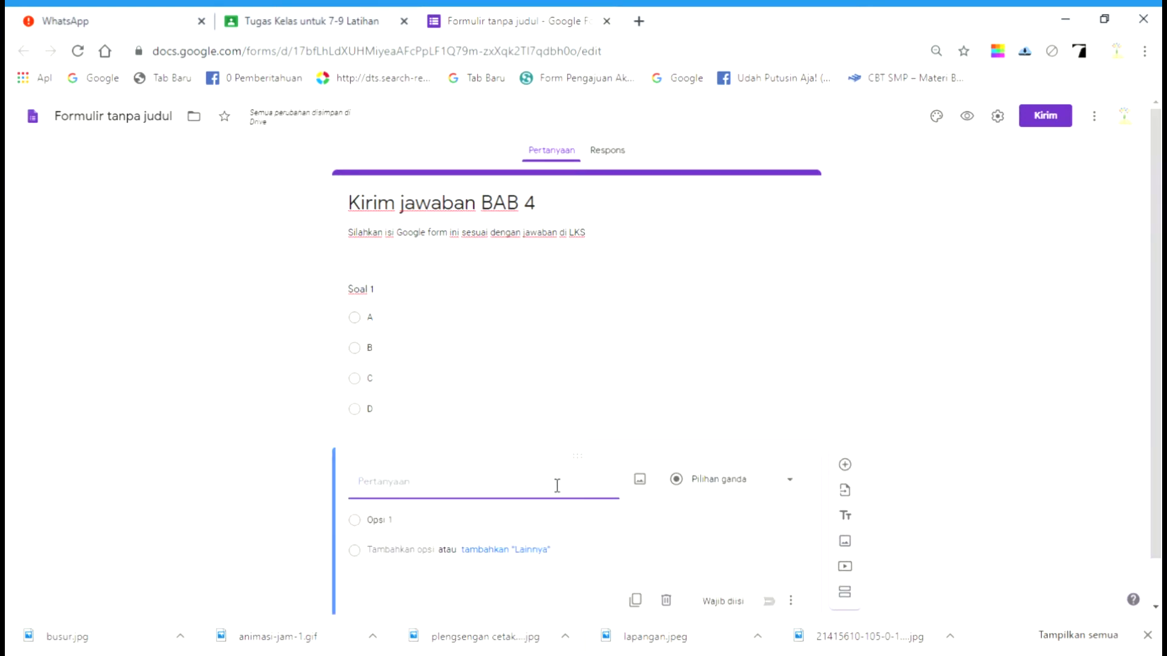
key(ctrl+alt+d)
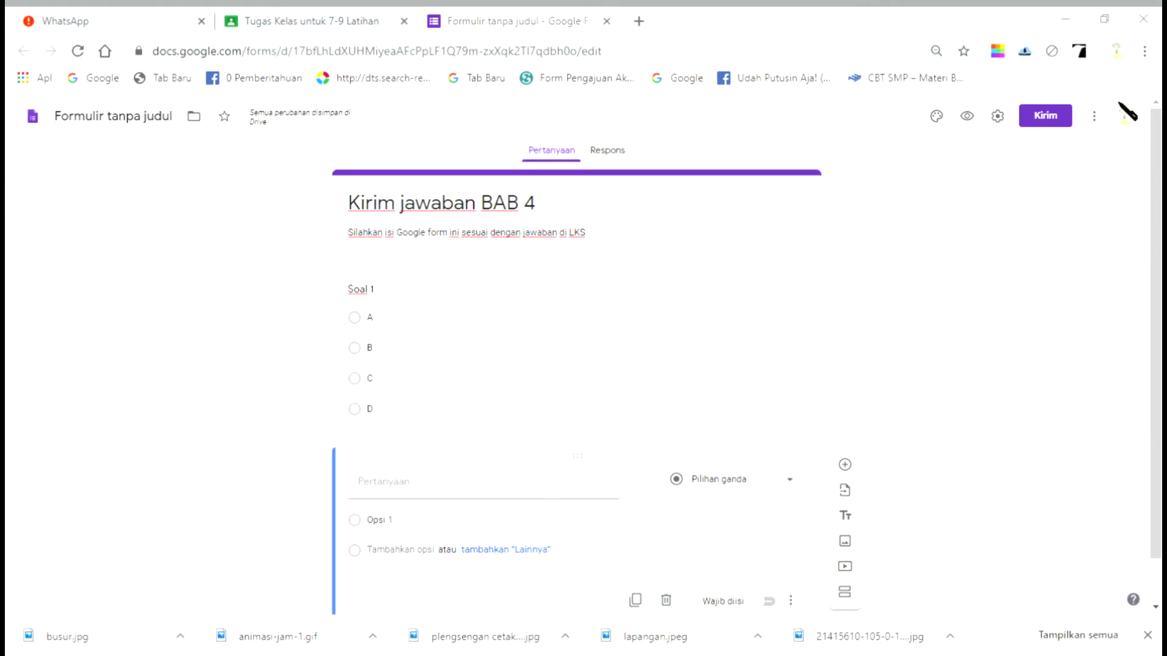
key(Escape)
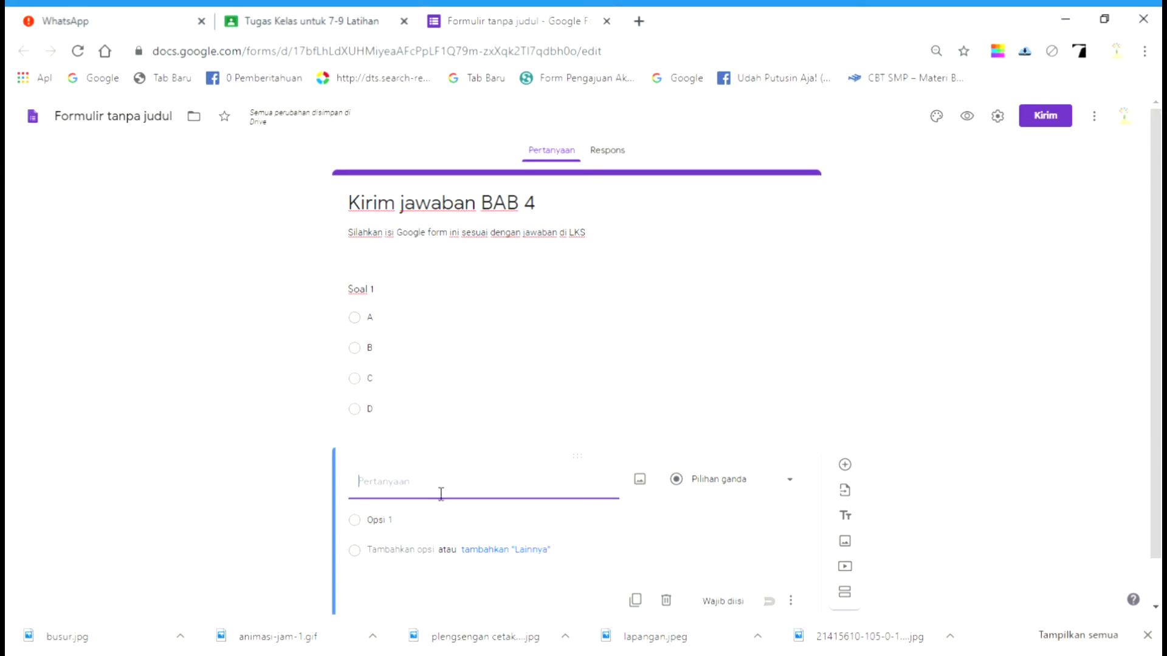
text(N)
key(ctrl+alt+d)
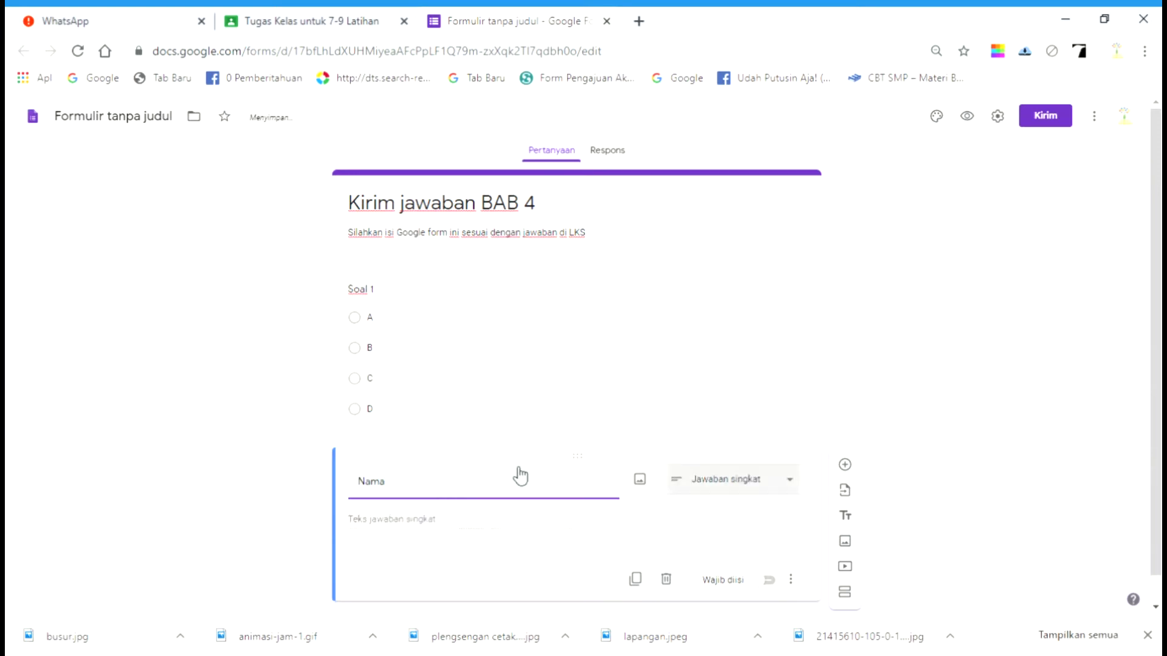
click(771, 582)
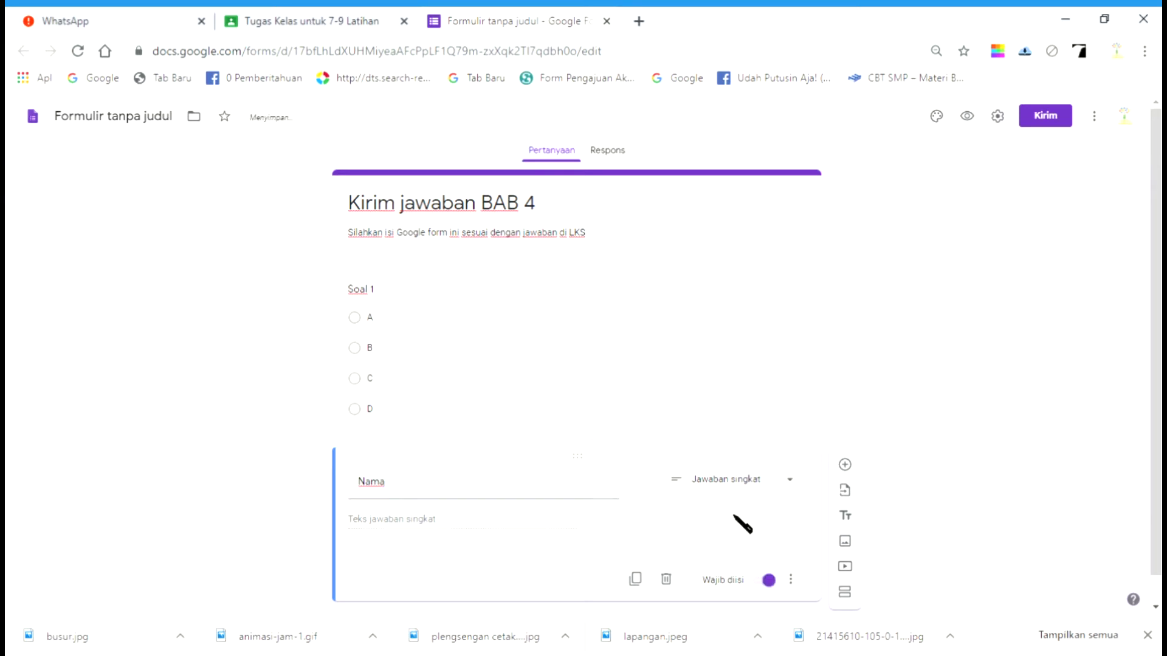
Step: Move the Nama question above Soal 1 so it comes first in the form
click(695, 357)
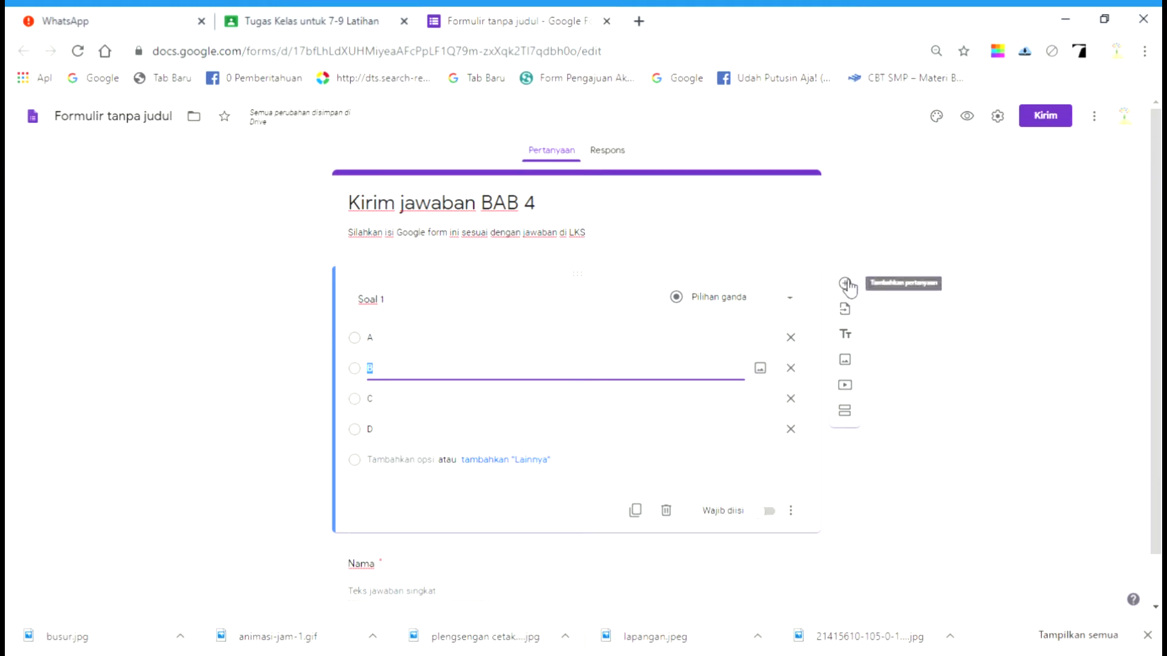
scroll(847, 389, down, 1)
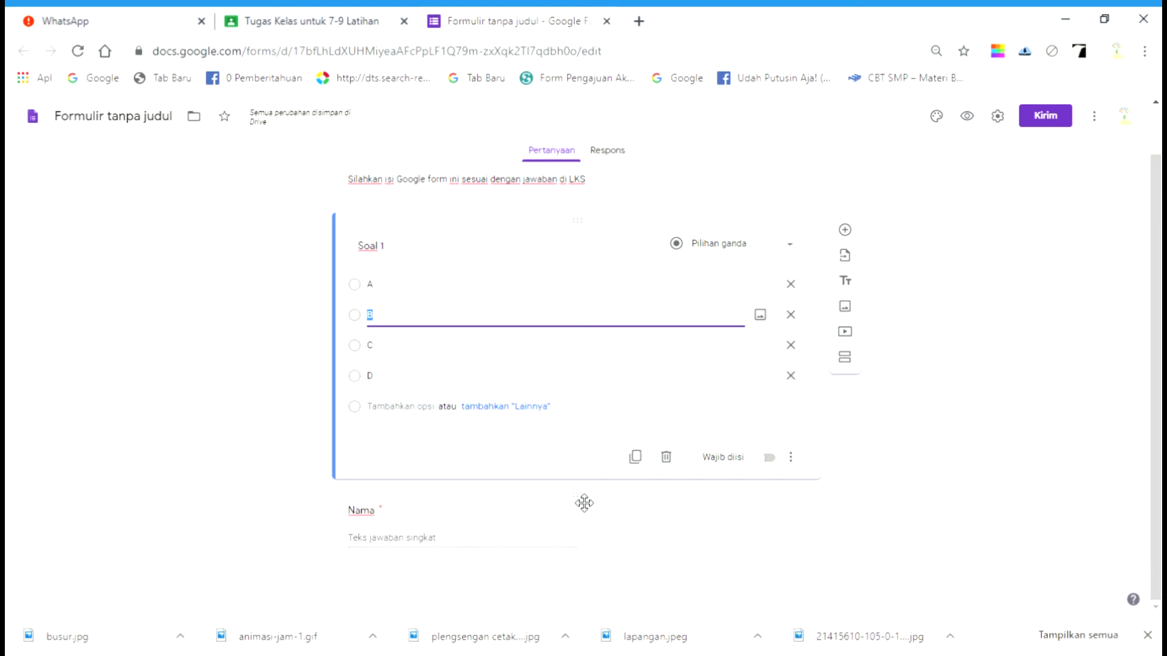
drag(584, 503, 594, 209)
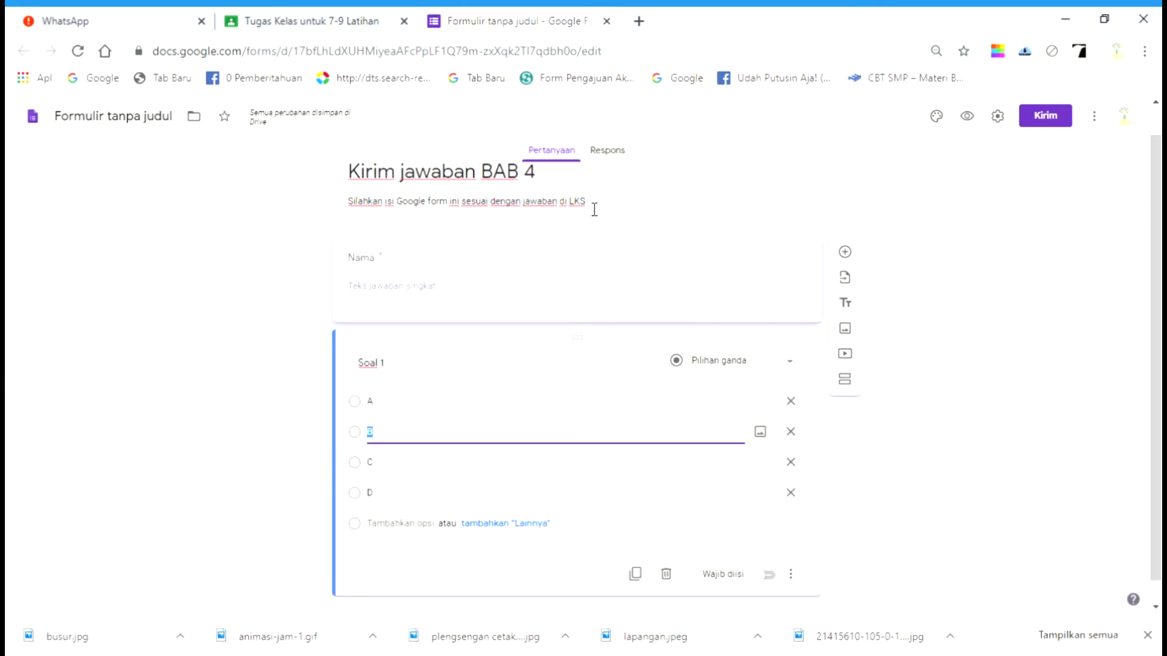
Step: Enable a description (Deskripsi) field for the Nama question
click(584, 260)
click(602, 322)
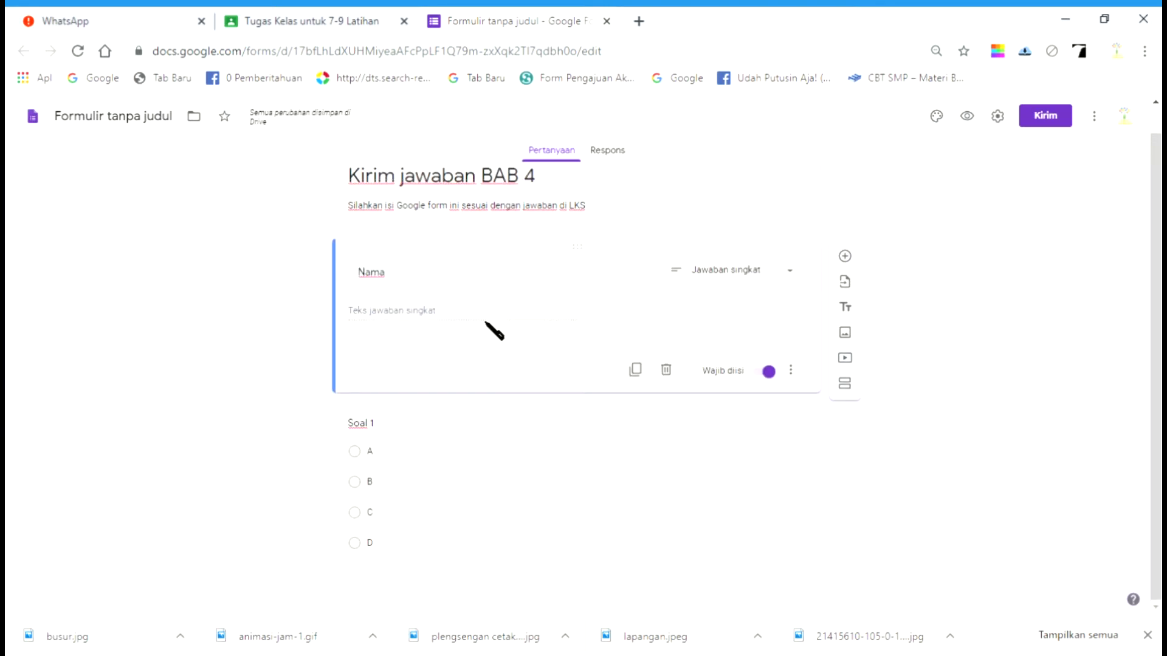
click(791, 370)
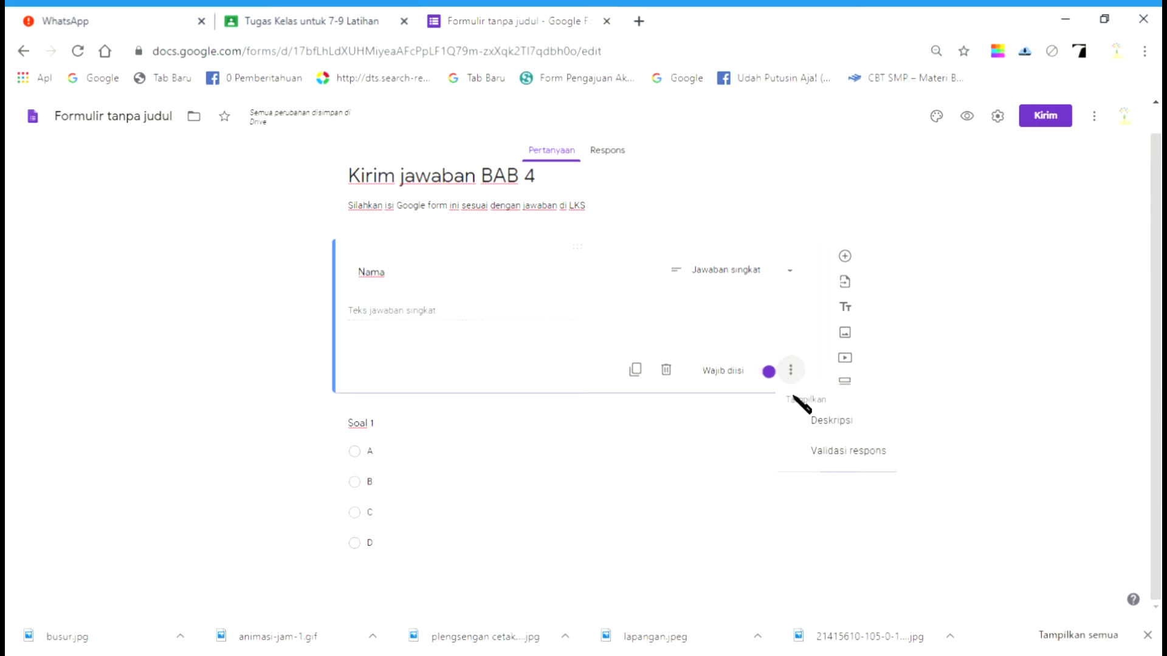
click(818, 419)
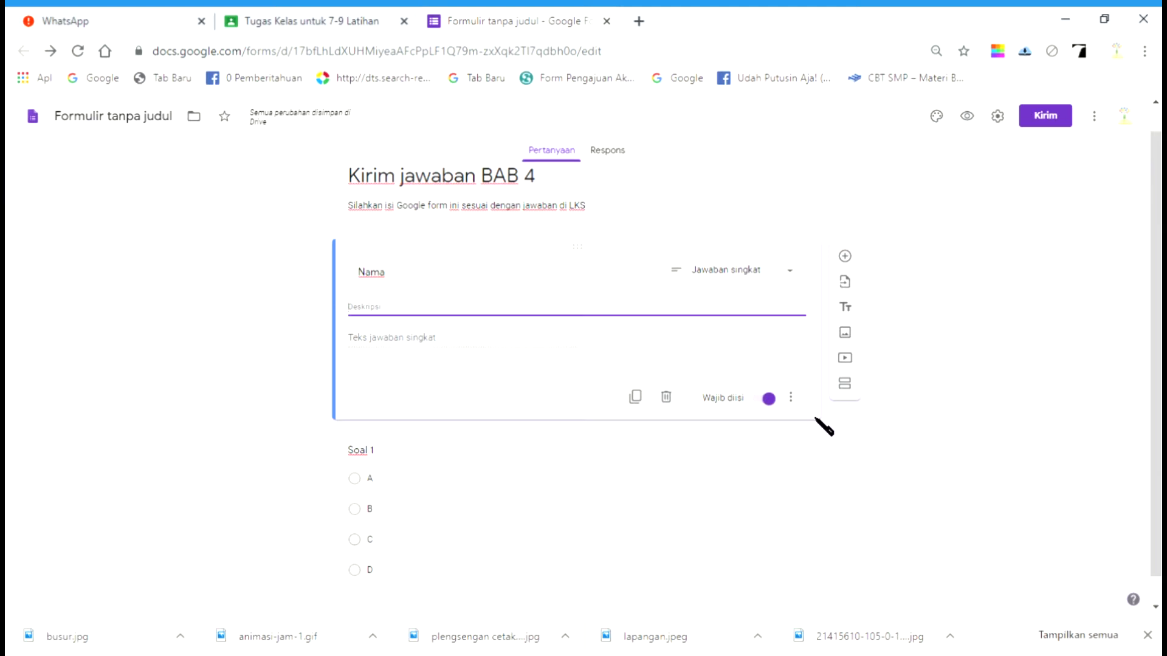
Step: Describe the Nama question as "Nama Lengkap Kalian" and extend its title to "Nama Lengkap"
click(792, 397)
click(781, 356)
click(730, 318)
text(N)
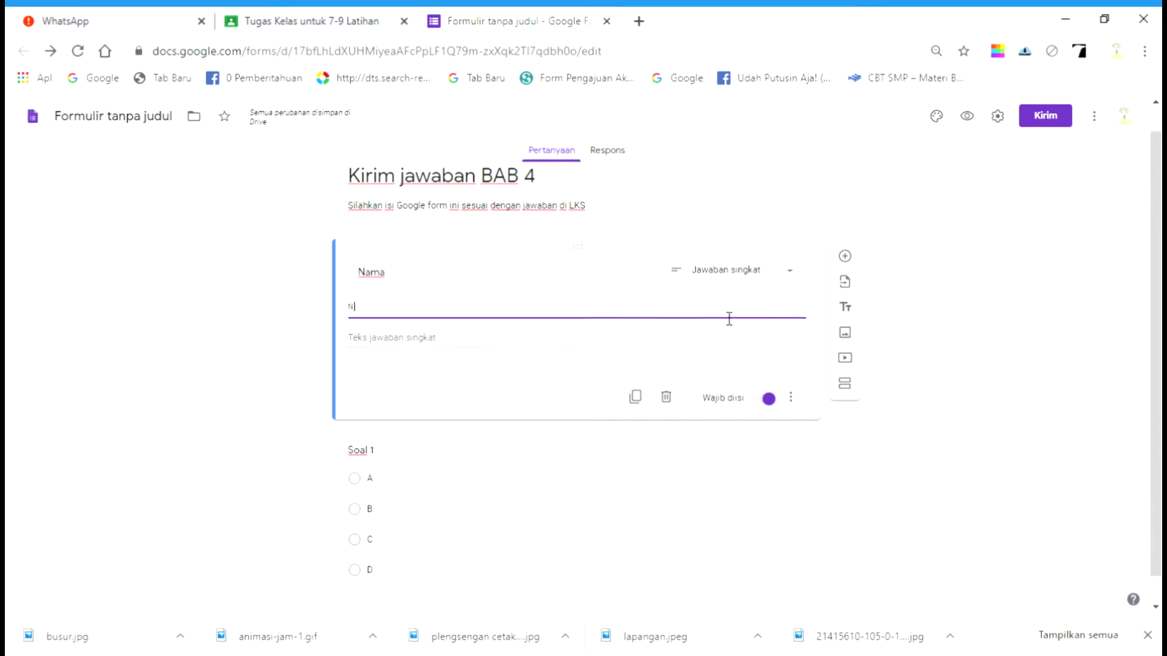
text(ama Lengkap Kalian)
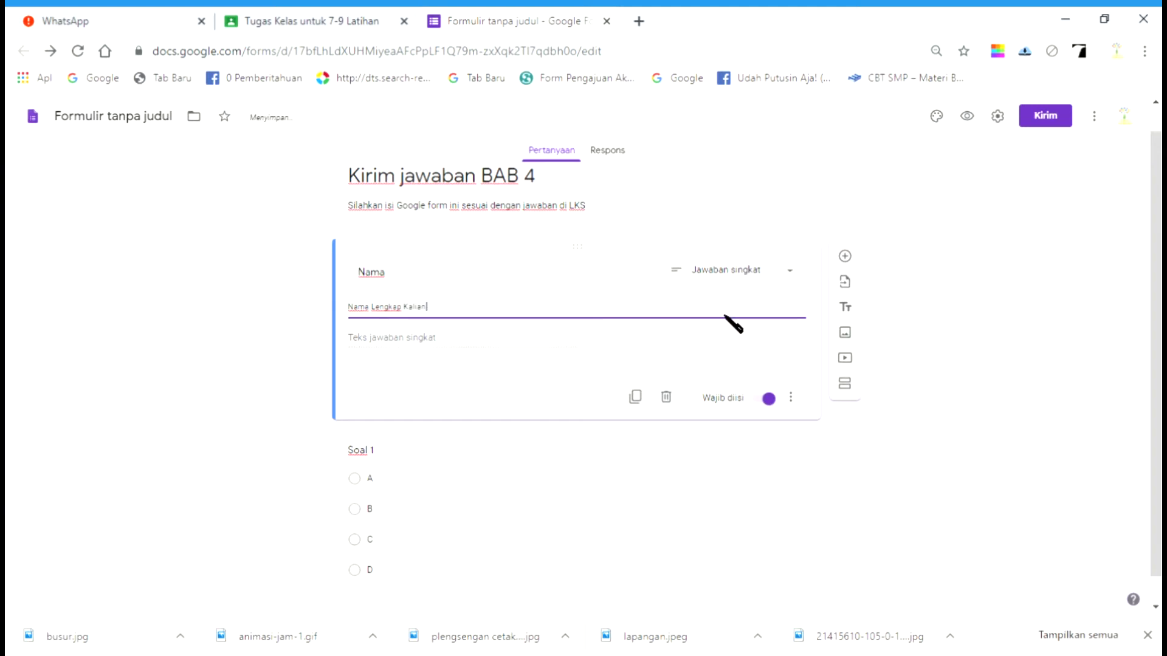
click(945, 290)
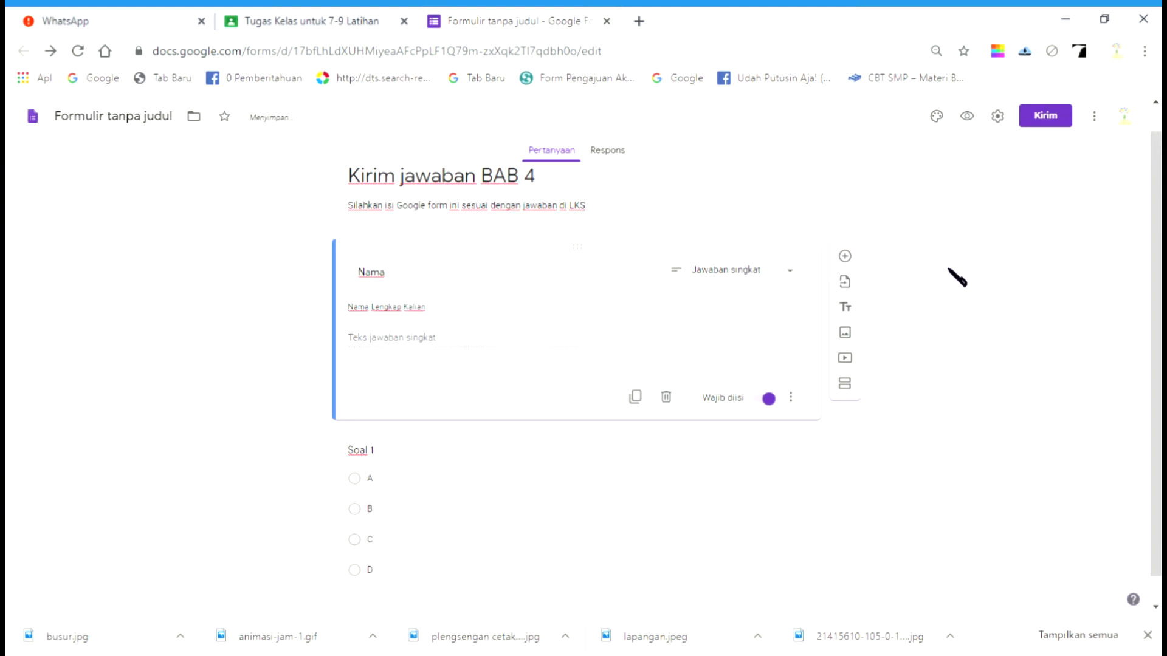
click(494, 276)
text(Lengkap)
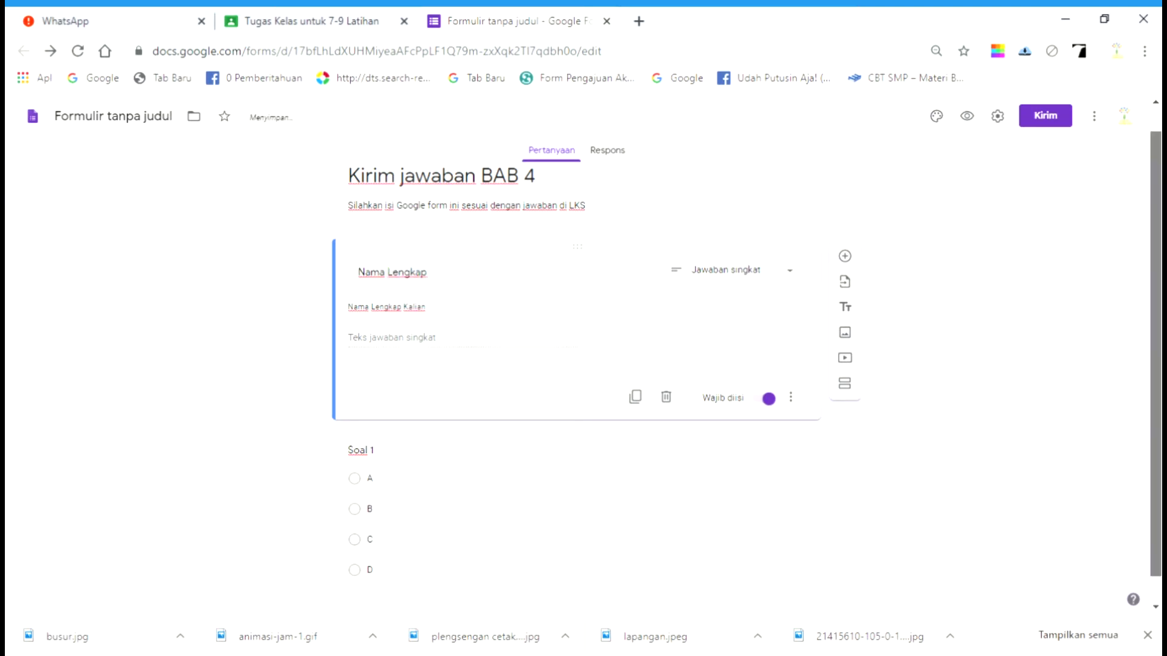
Step: Add a multiple-choice question titled "Soal 2" below Soal 1 with the answer options A, B, C and D
scroll(1088, 369, down, 1)
click(736, 436)
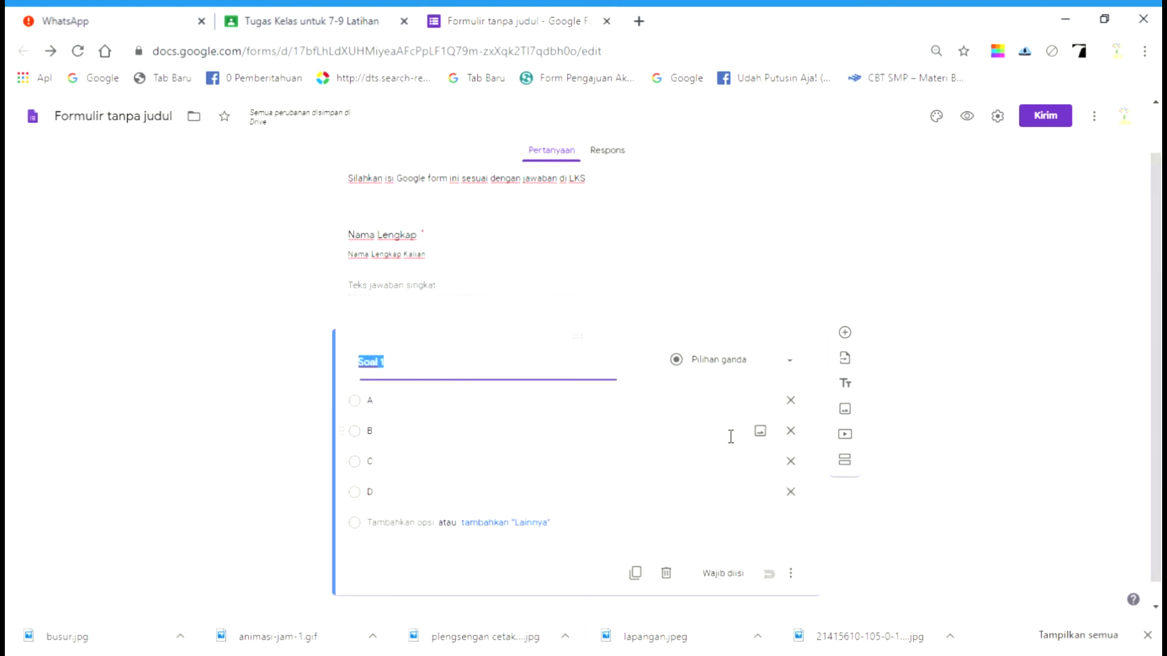
click(845, 328)
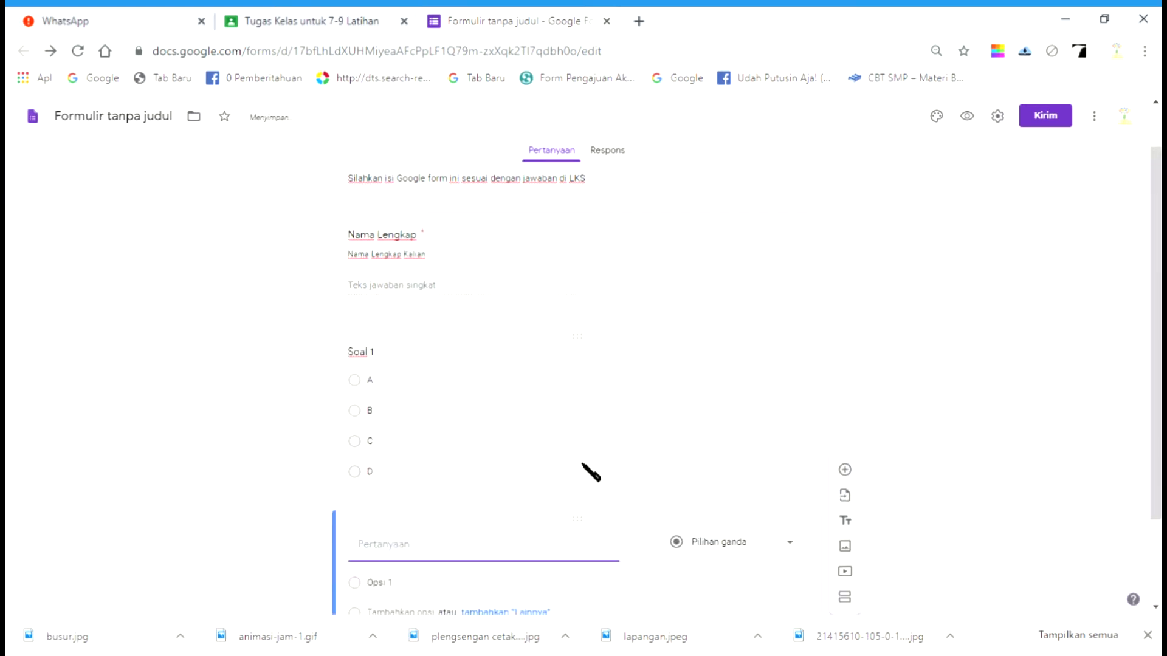
text(Soal 2)
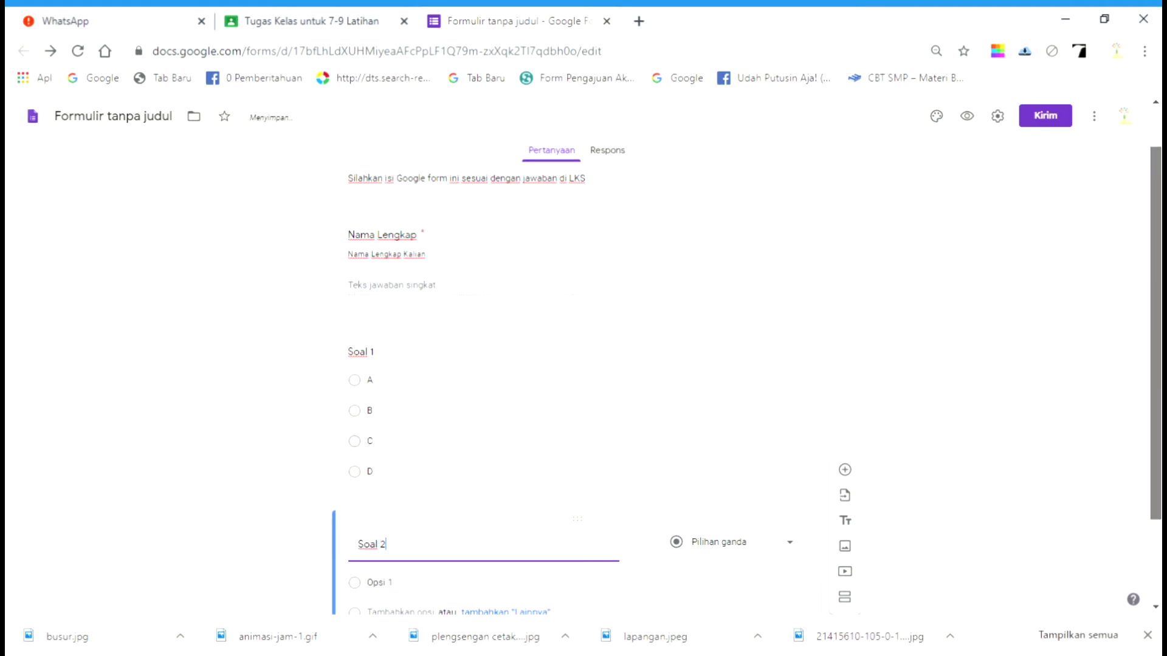
scroll(571, 454, down, 2)
click(409, 478)
text(A)
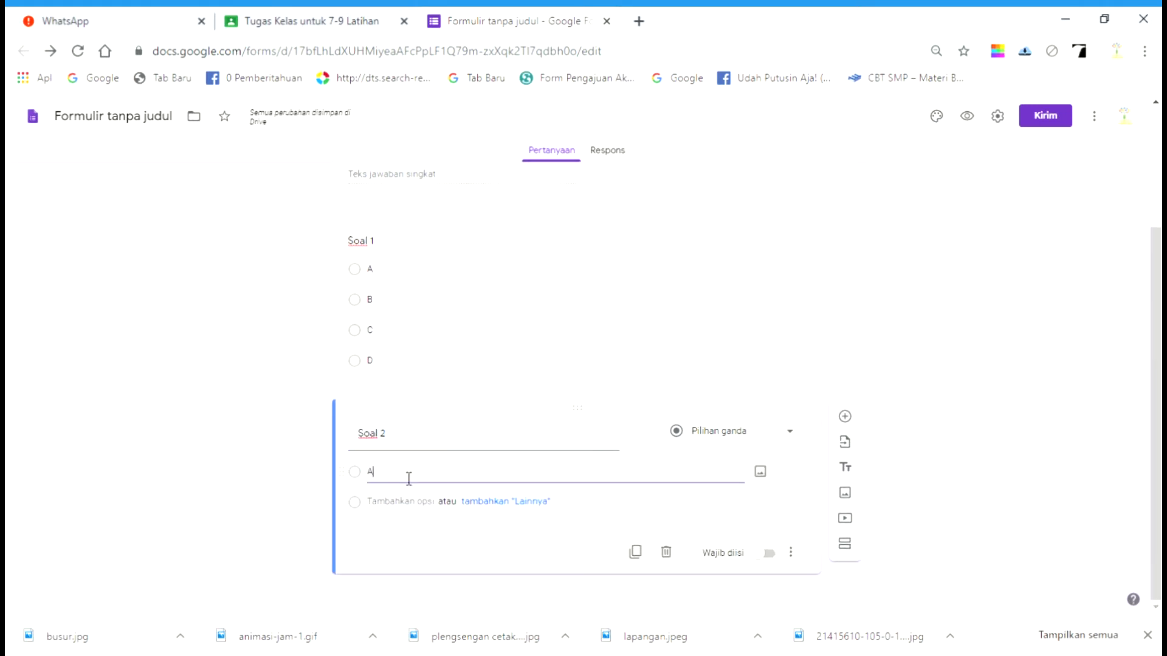
click(430, 471)
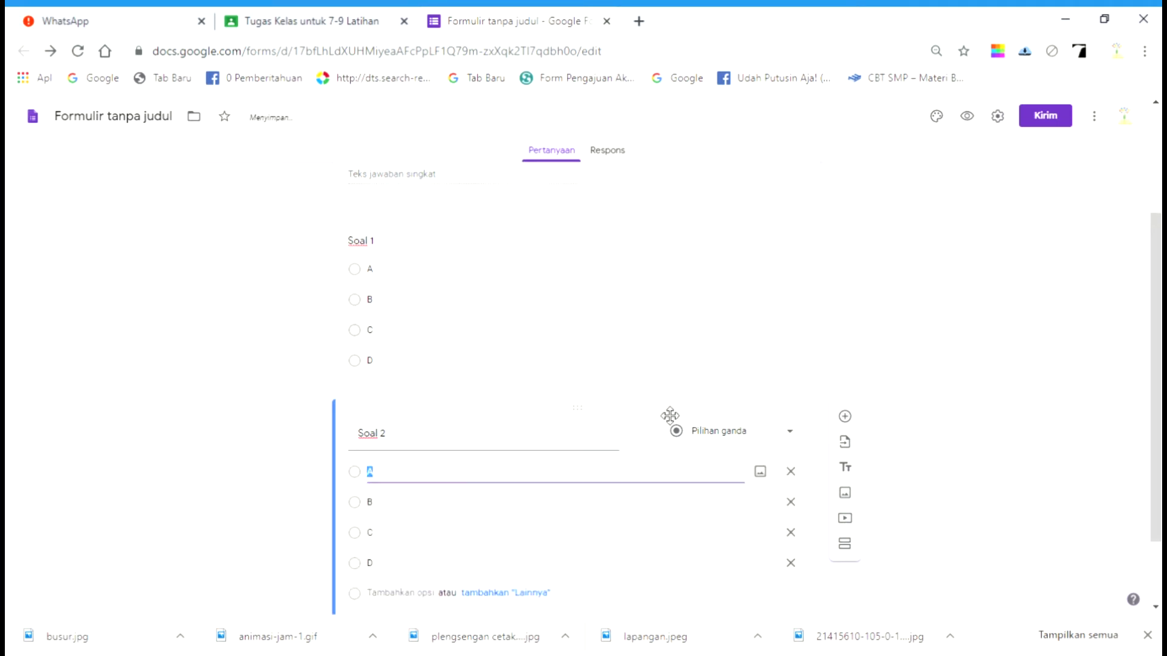
click(581, 357)
scroll(614, 298, up, 3)
scroll(615, 298, down, 3)
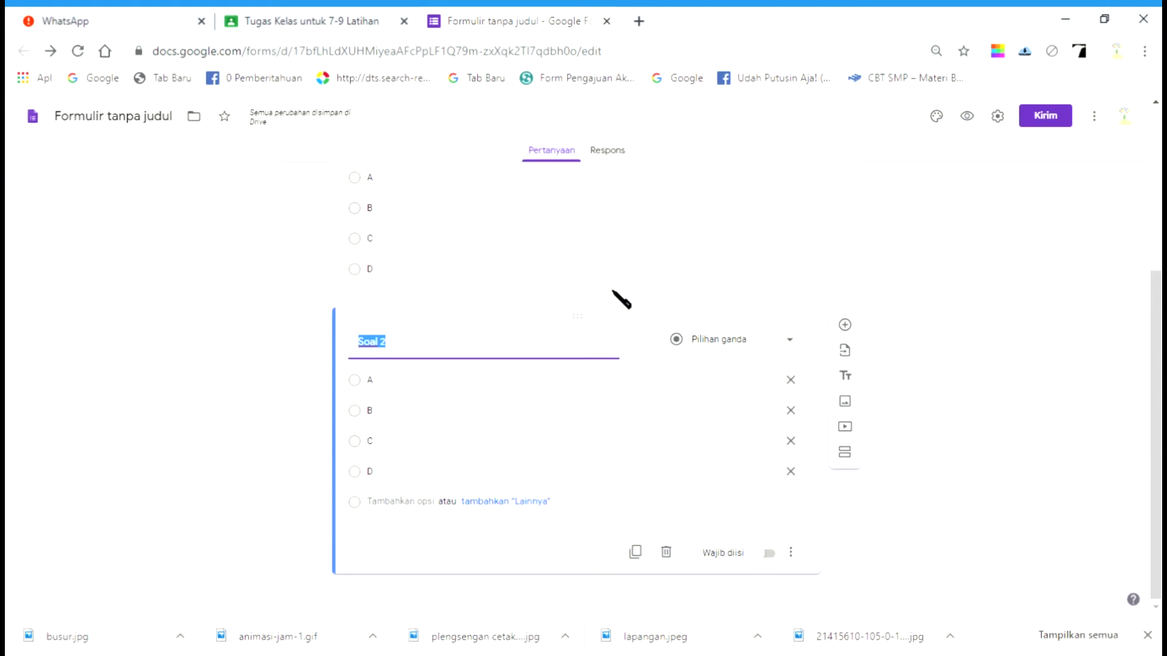
Step: Import the questions Soal 1 and Soal 2 from the form "Formulir tanpa judul" into this form
click(851, 353)
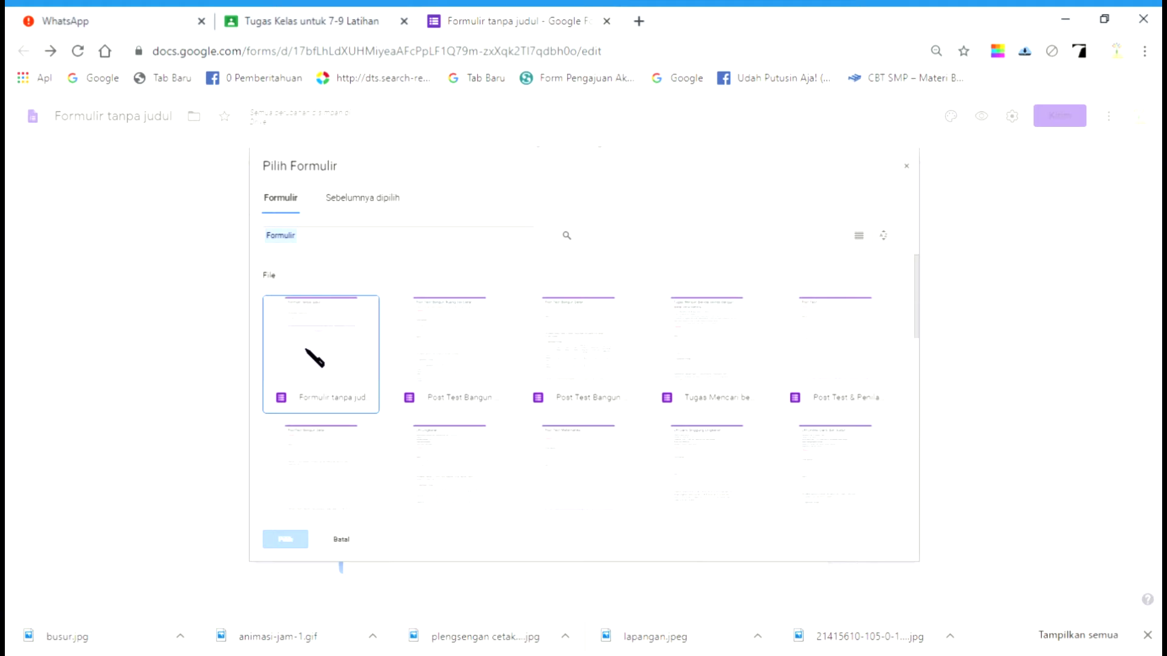
double_click(314, 358)
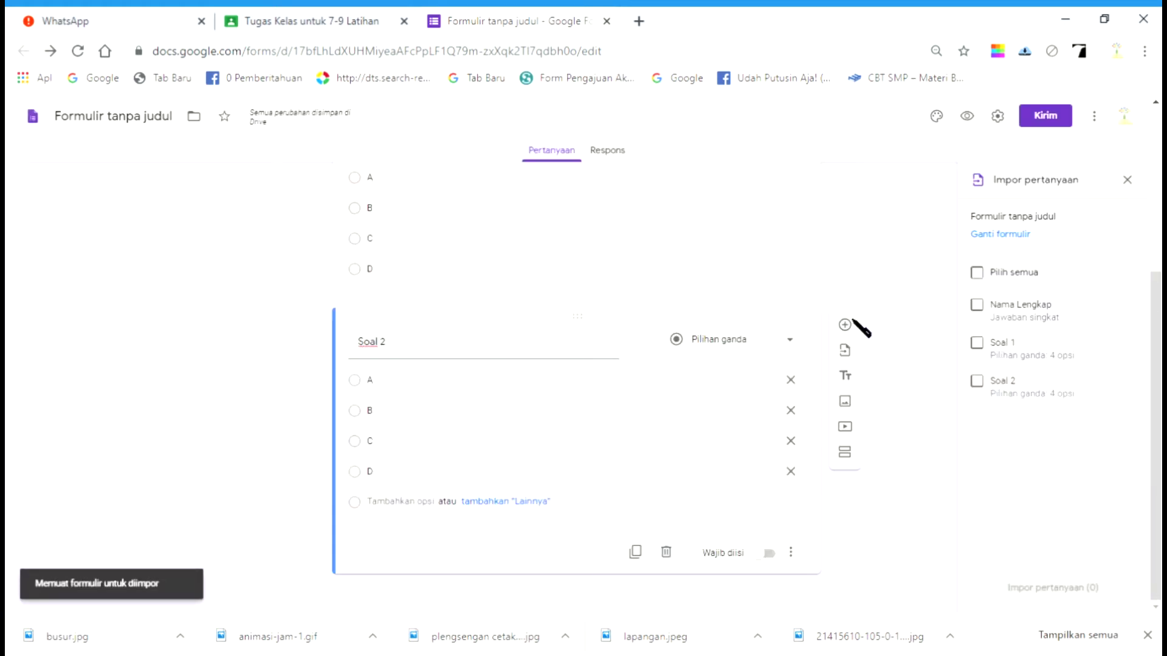
click(978, 343)
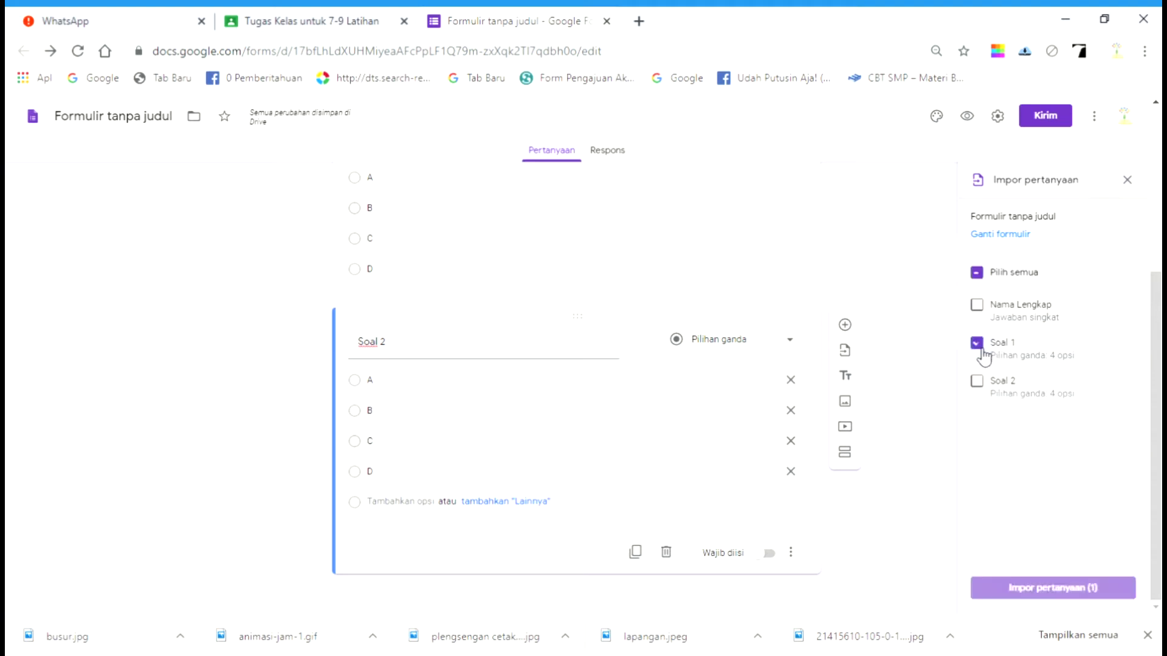
click(978, 381)
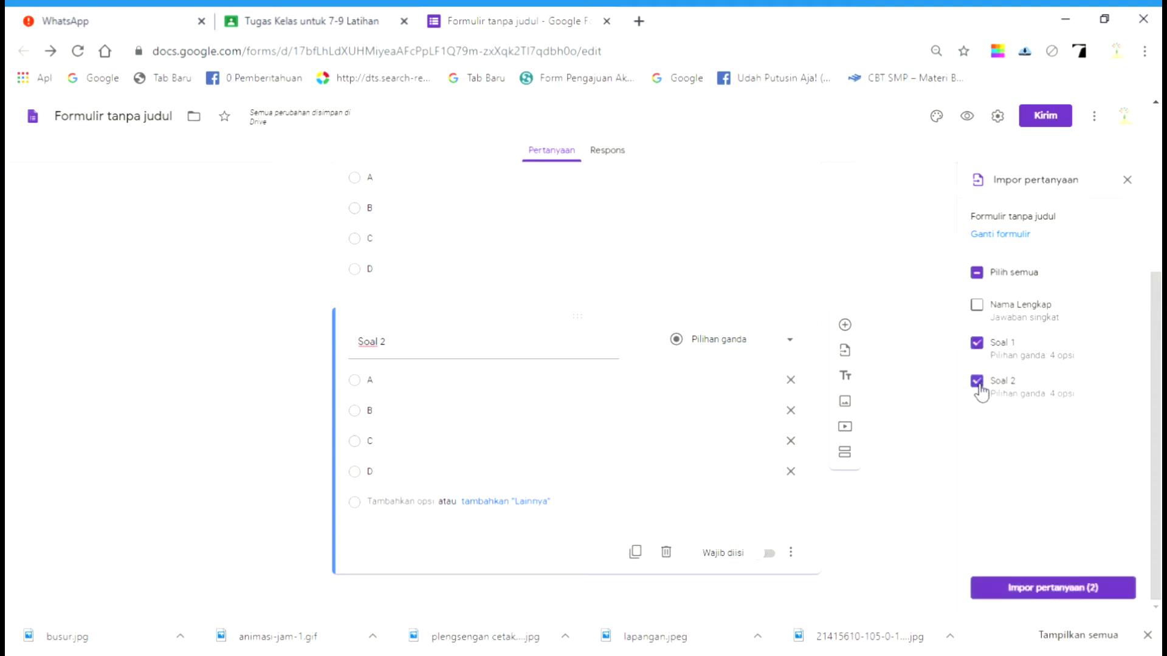
click(1015, 585)
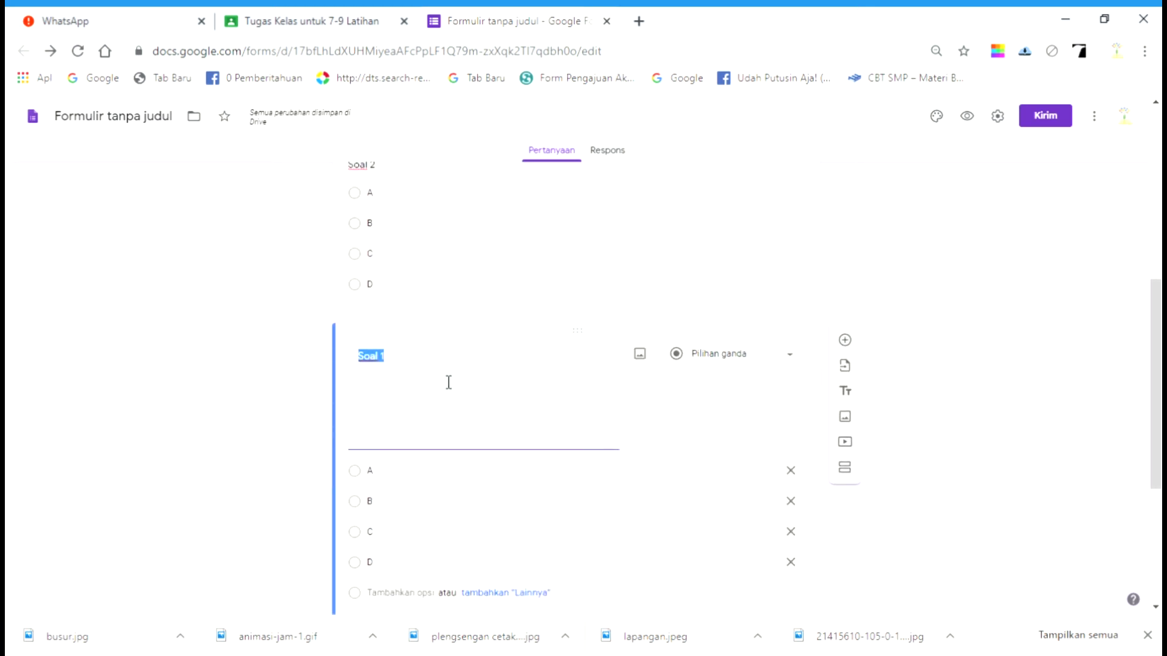
Step: Renumber the titles of the two imported questions to continue the sequence, naming the last one "Soal 4"
click(448, 373)
key(BackSpace)
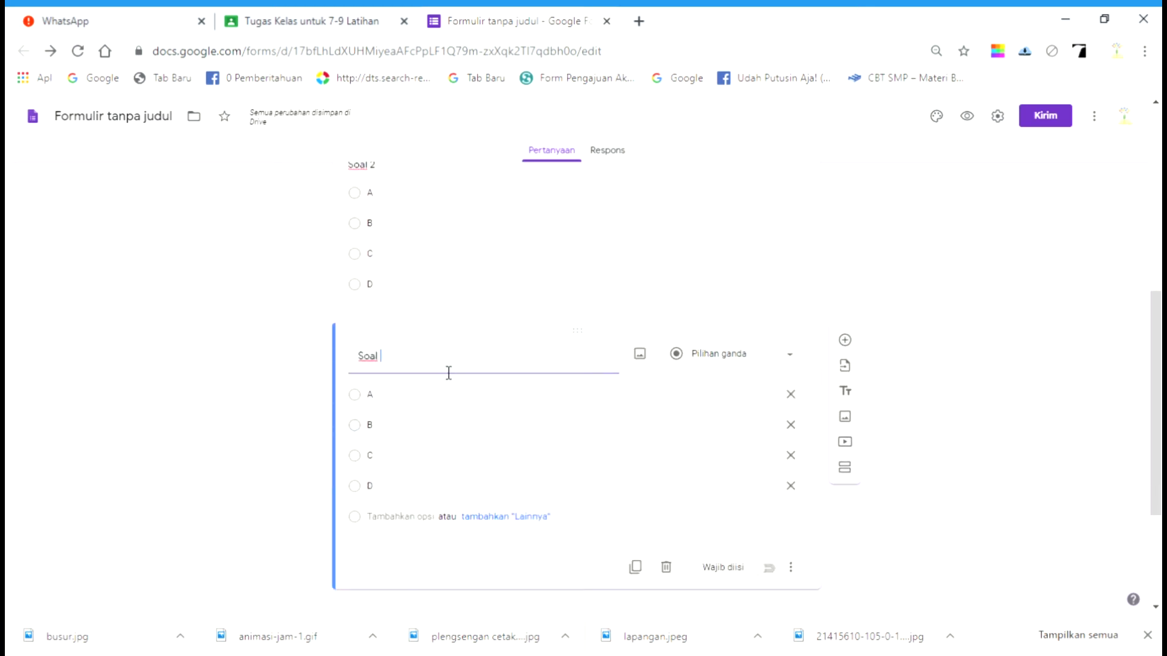
scroll(790, 364, down, 3)
click(429, 433)
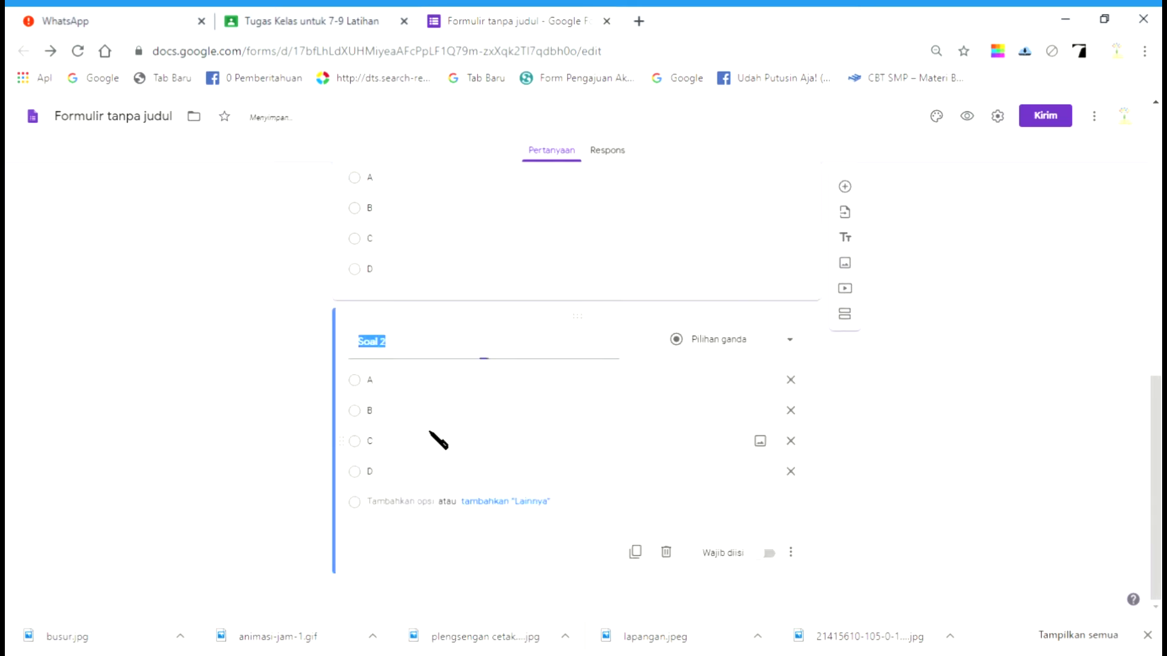
click(431, 353)
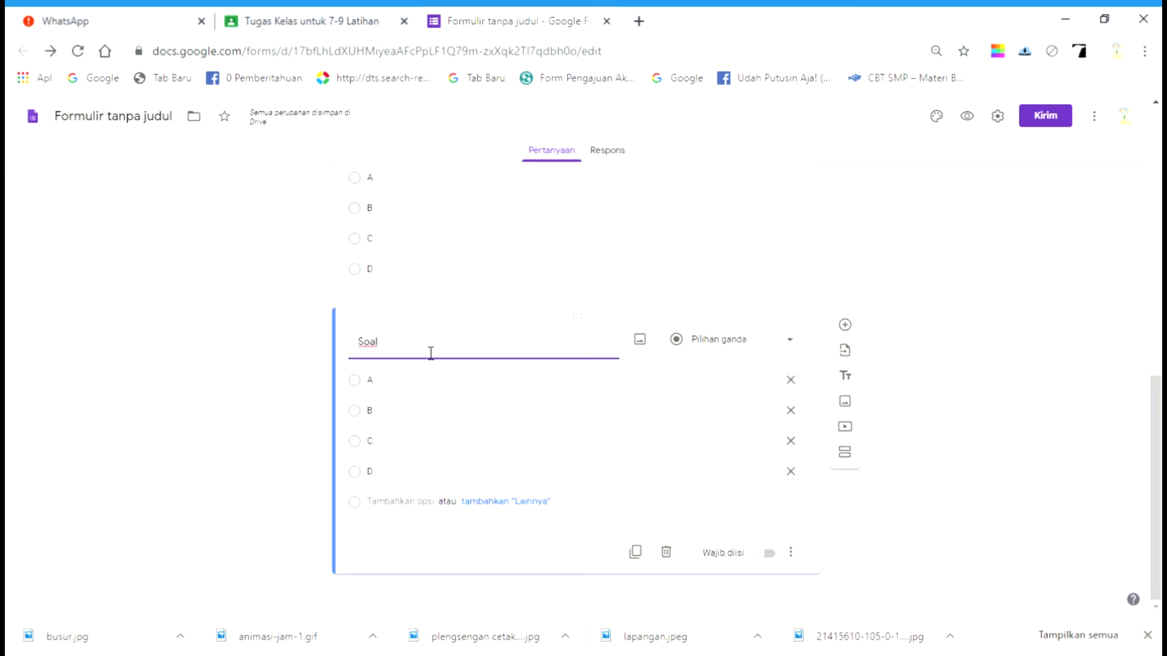
click(973, 340)
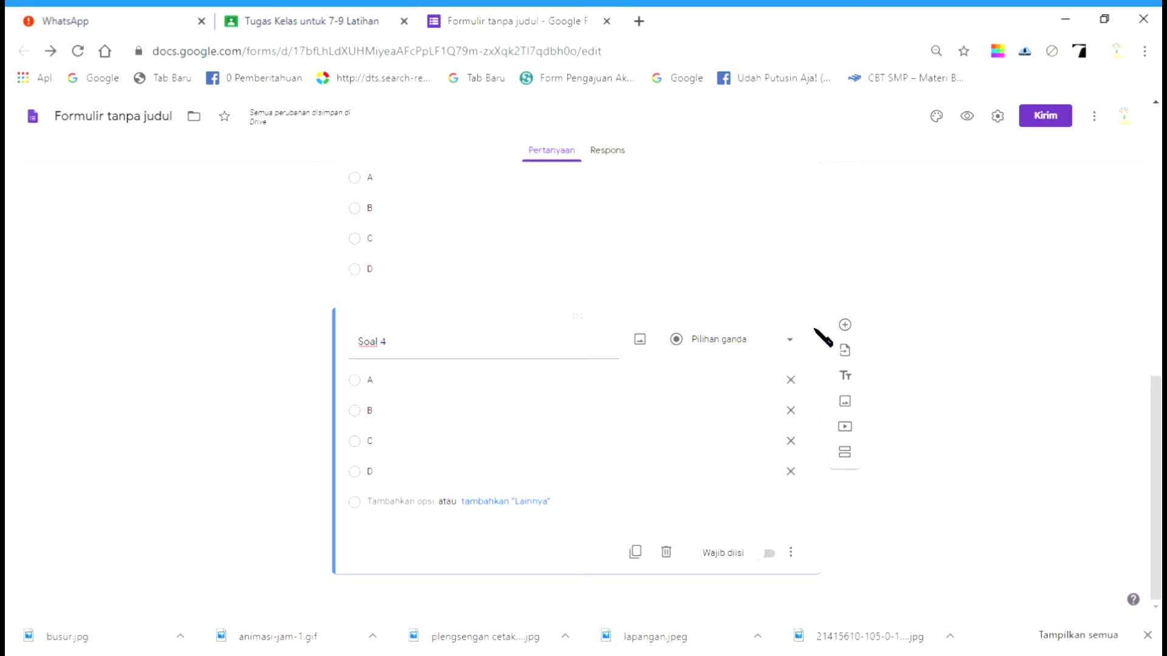
Step: Add a multiple-choice question titled "Soal 5" below Soal 4 with the answer options A, B, C and D
click(845, 325)
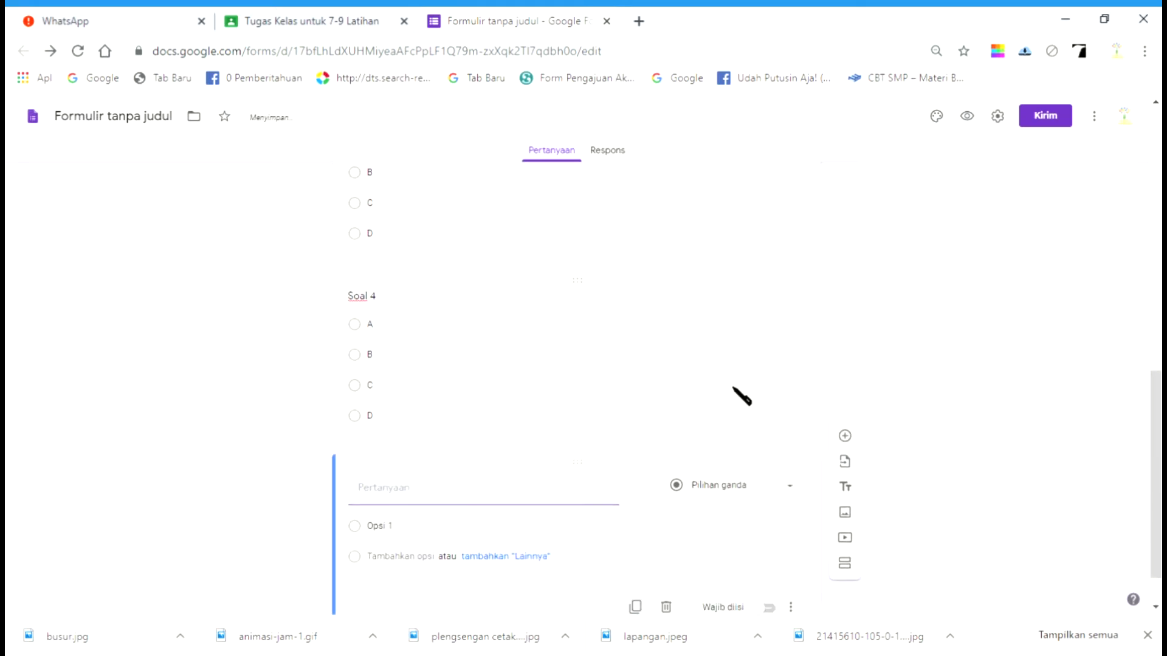
text(SOal)
key(BackSpace)
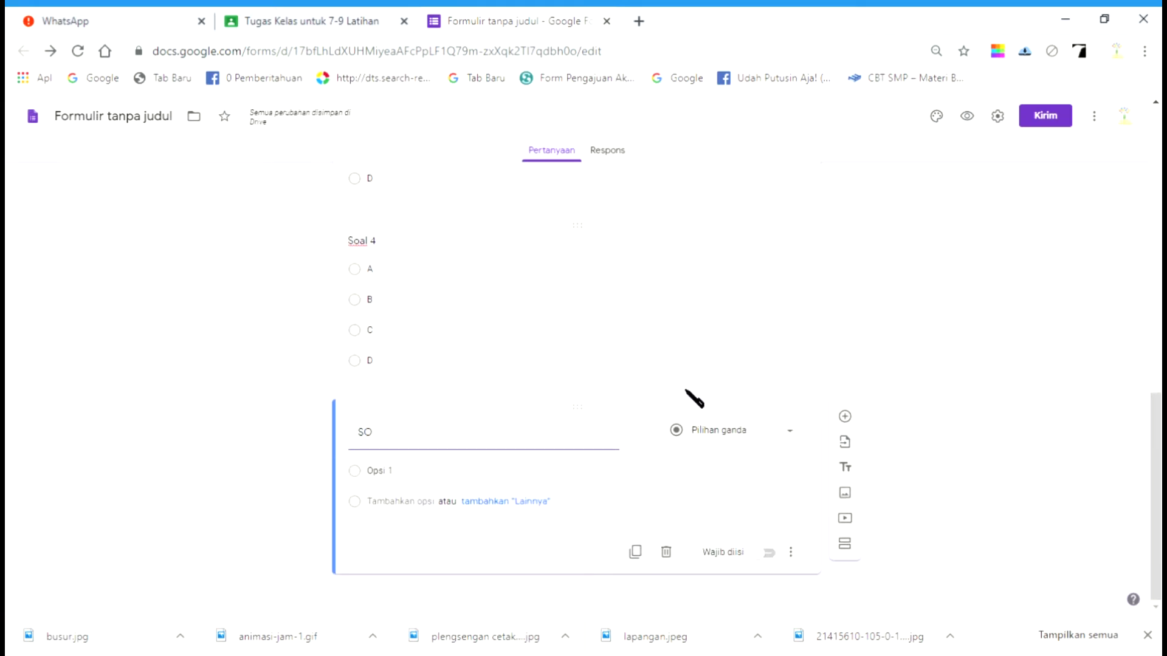
text(5)
click(602, 471)
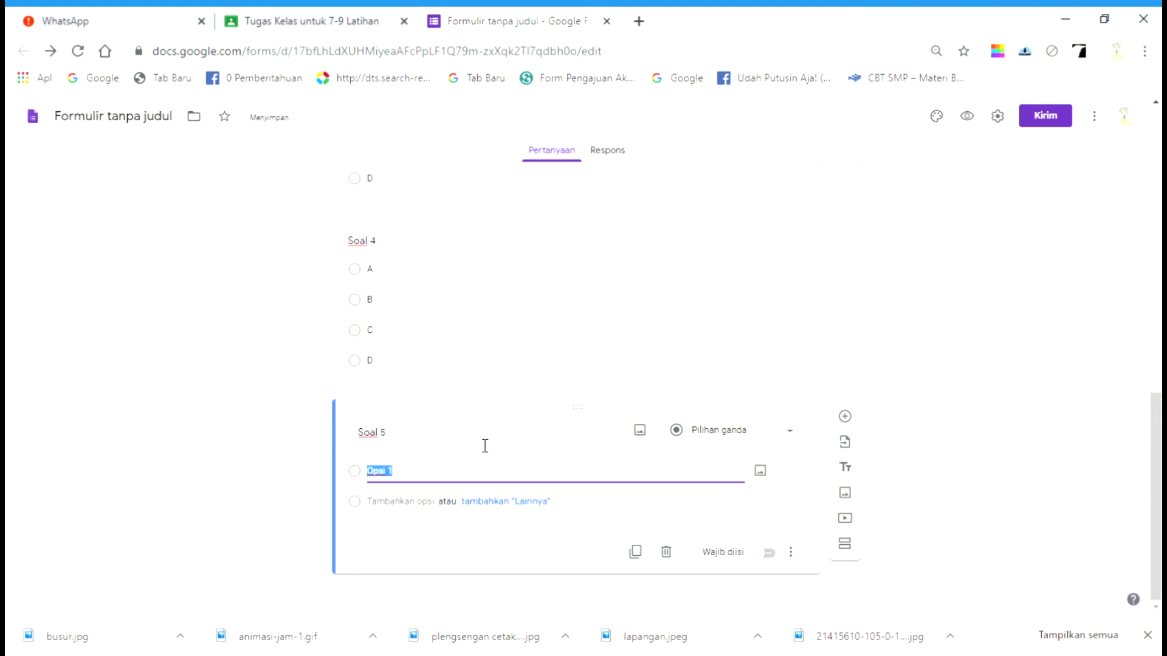
text(A)
click(435, 474)
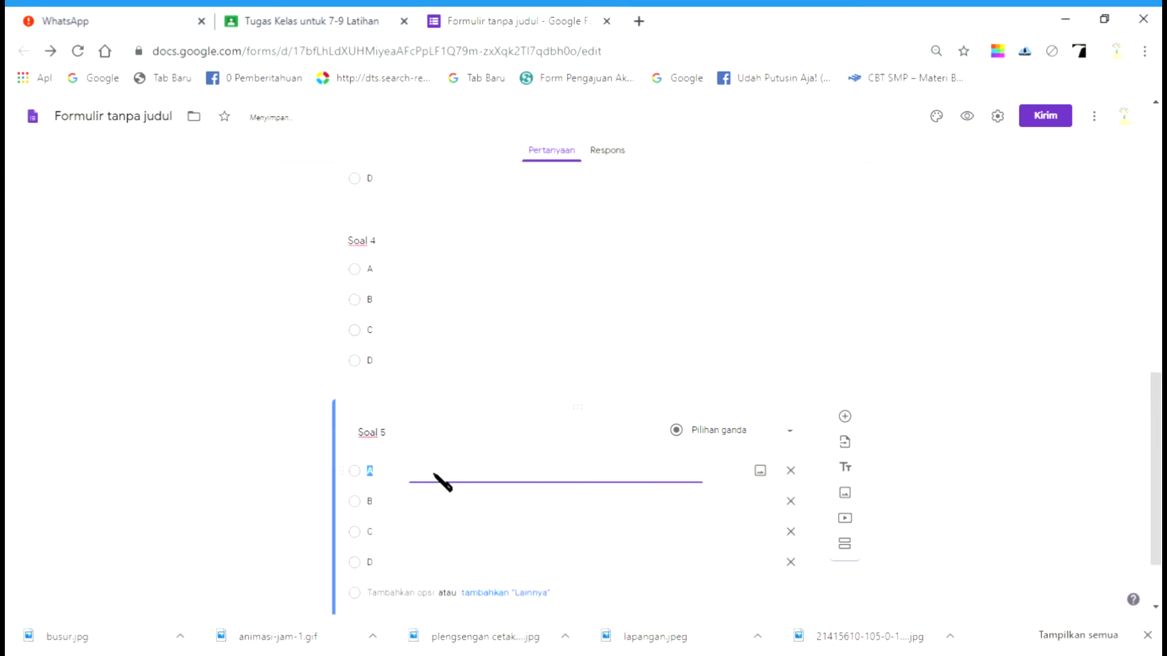
click(1021, 450)
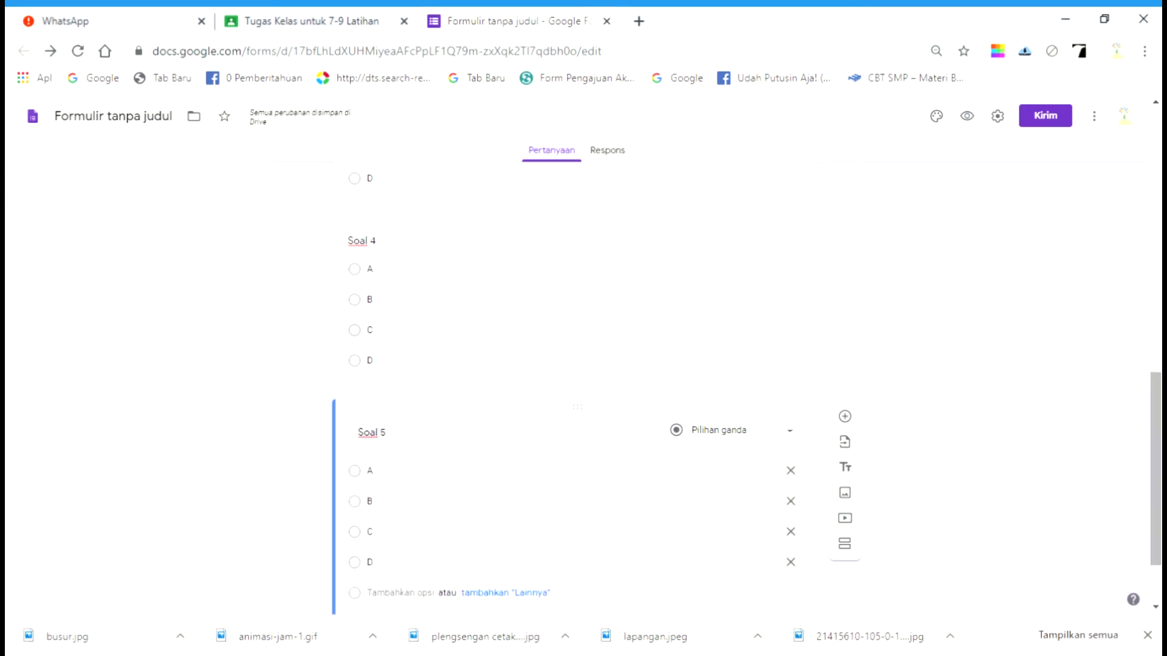
Step: Limit respondents to a single submission in the form's general settings (Batasi ke 1 tanggapan)
scroll(583, 389, down, 2)
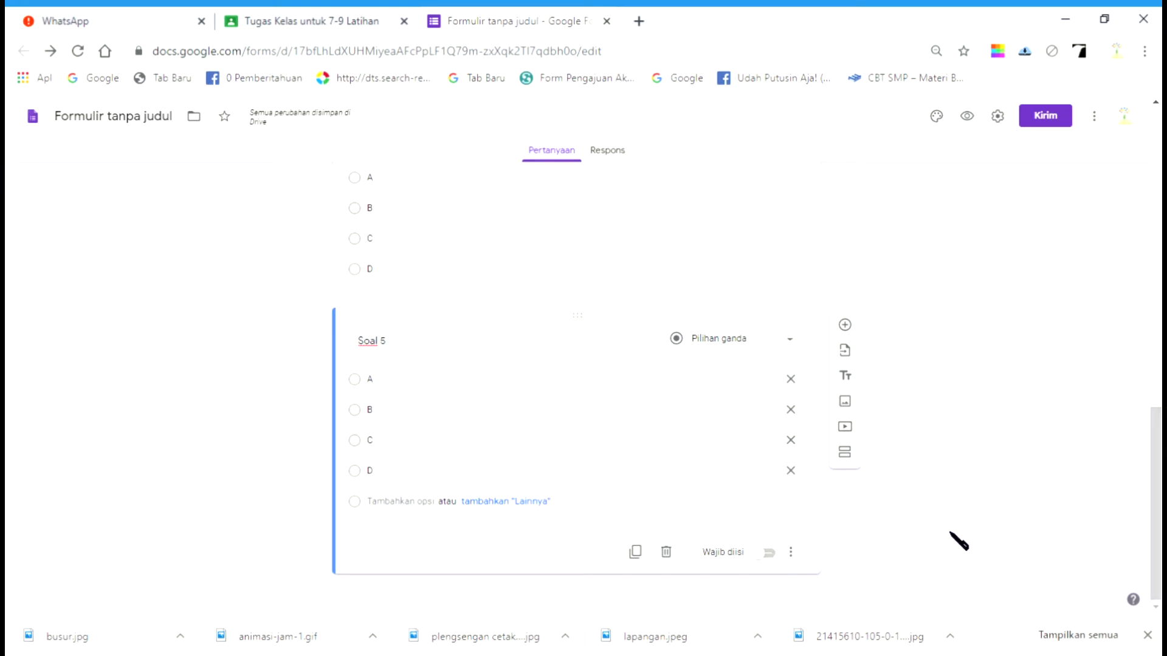
scroll(583, 328, up, 13)
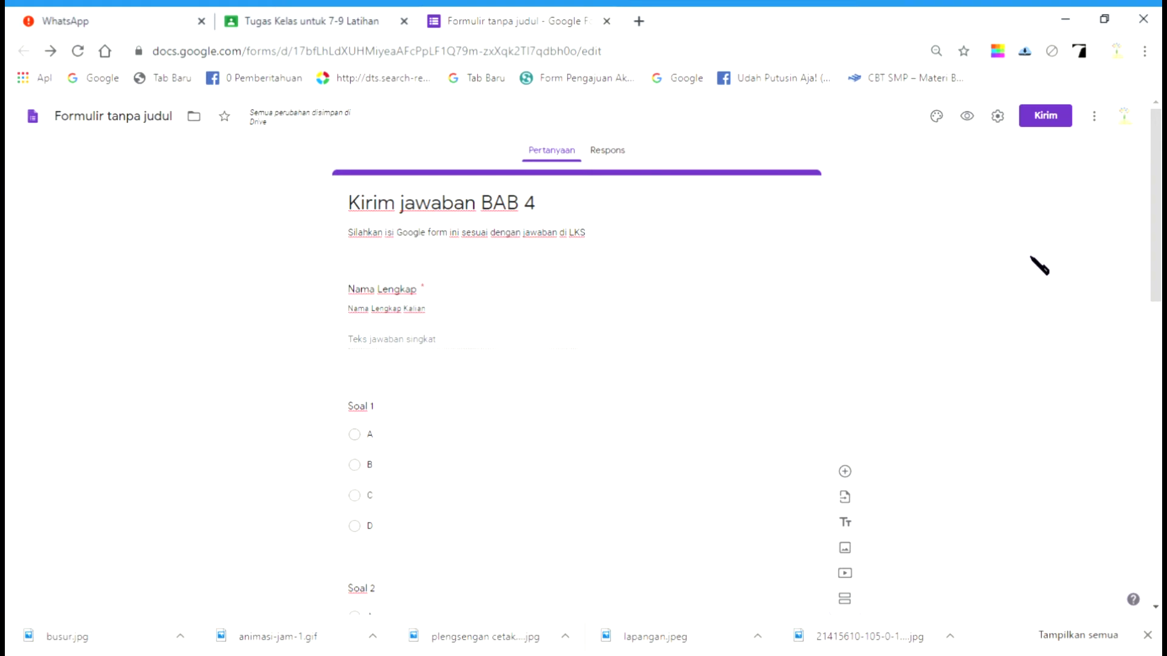
key(ctrl+plus)
key(ctrl+plus)
key(ctrl+plus)
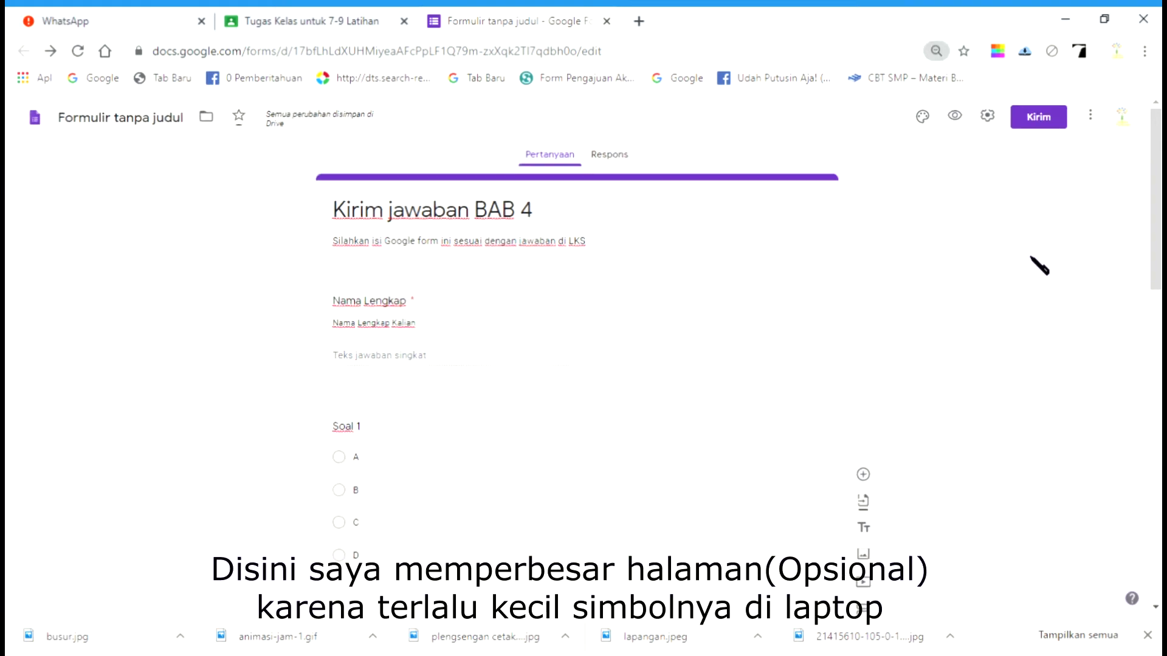
key(ctrl+plus)
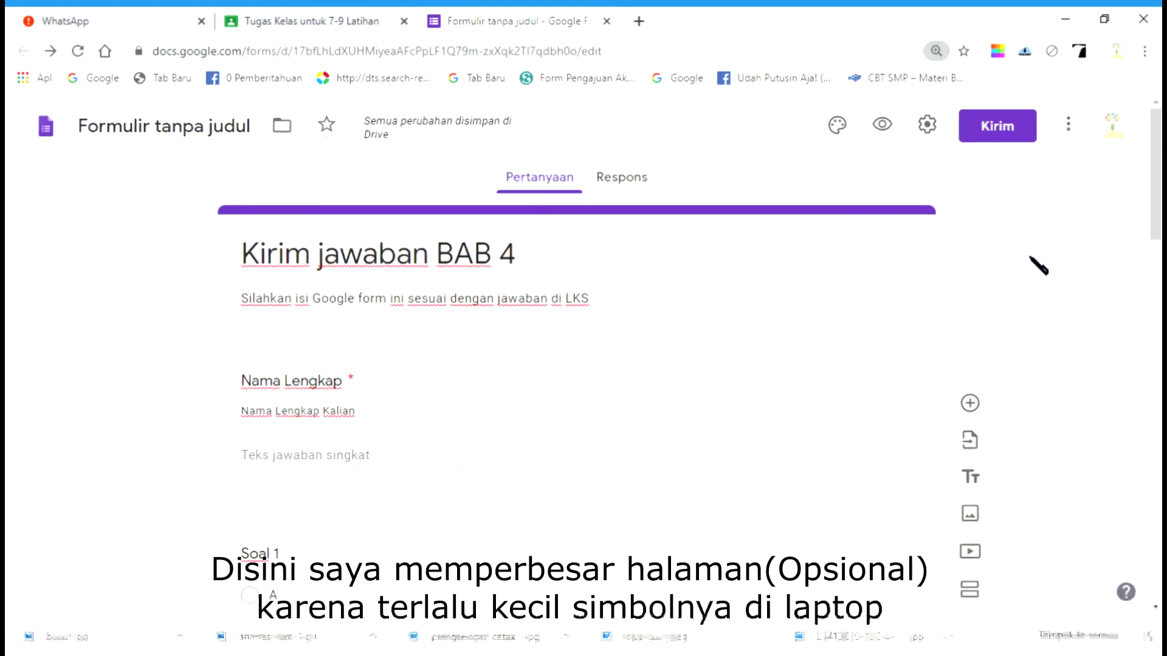
click(928, 127)
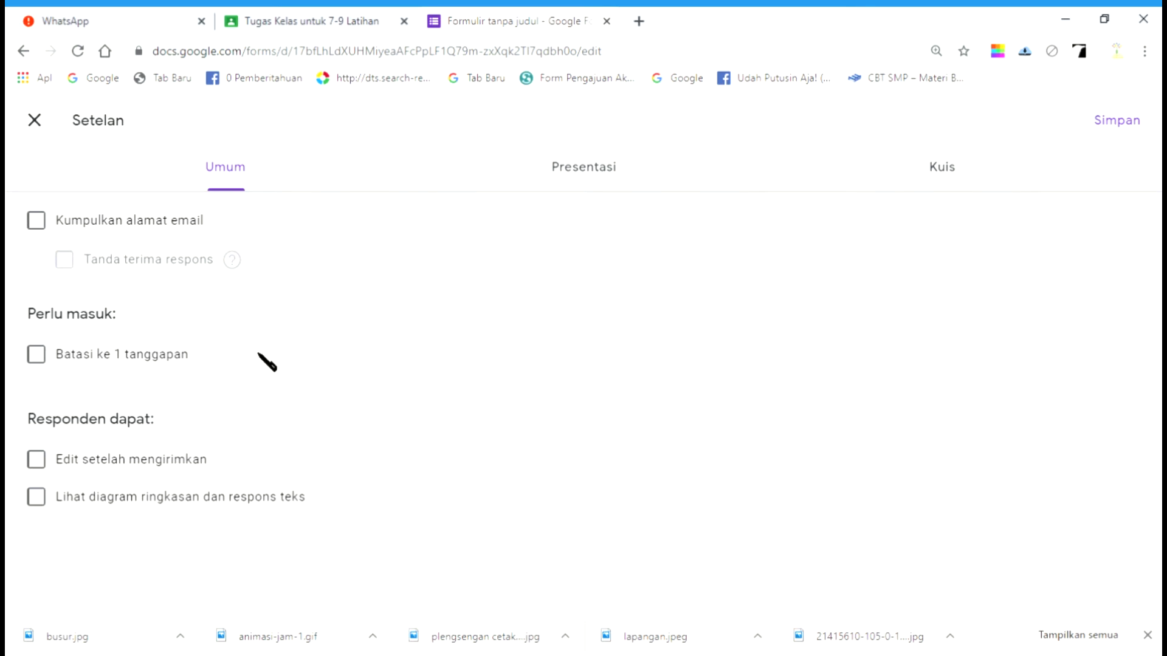
click(37, 355)
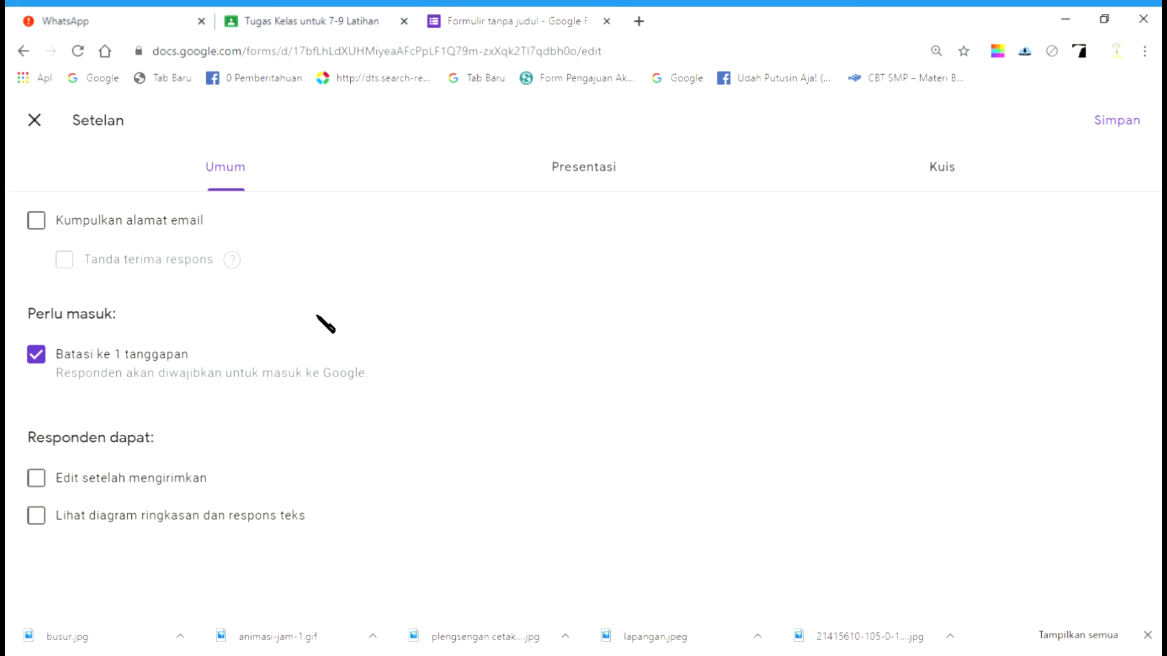
Step: Turn the form into a quiz (Jadikan ini sebagai kuis) and save the form settings
click(574, 186)
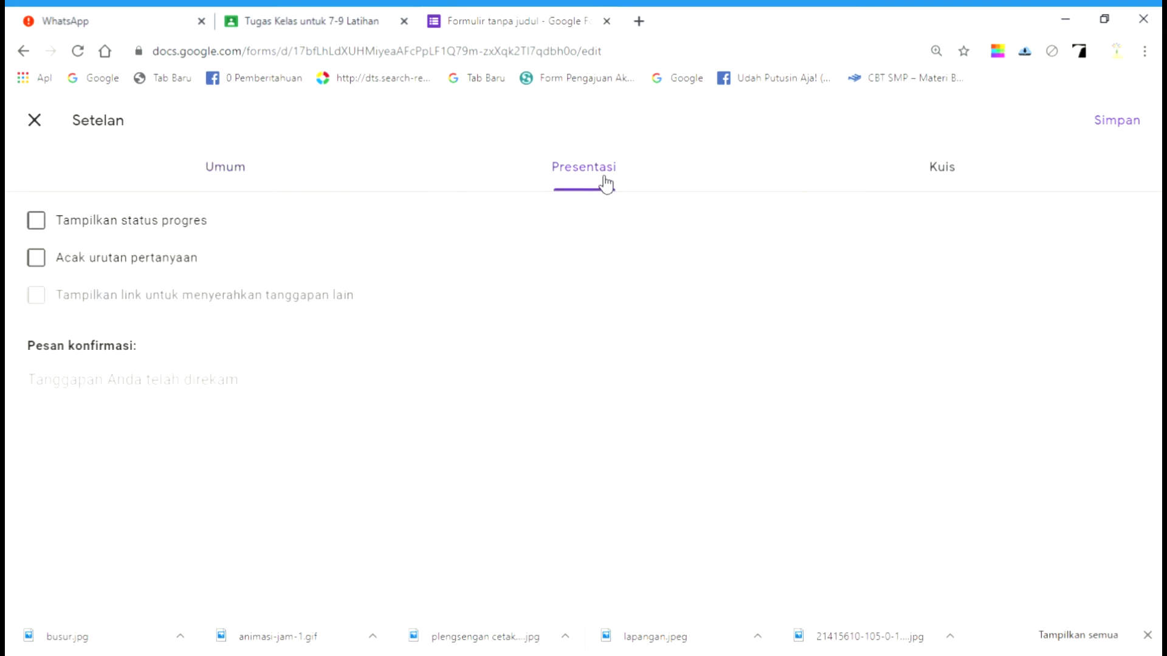
click(952, 183)
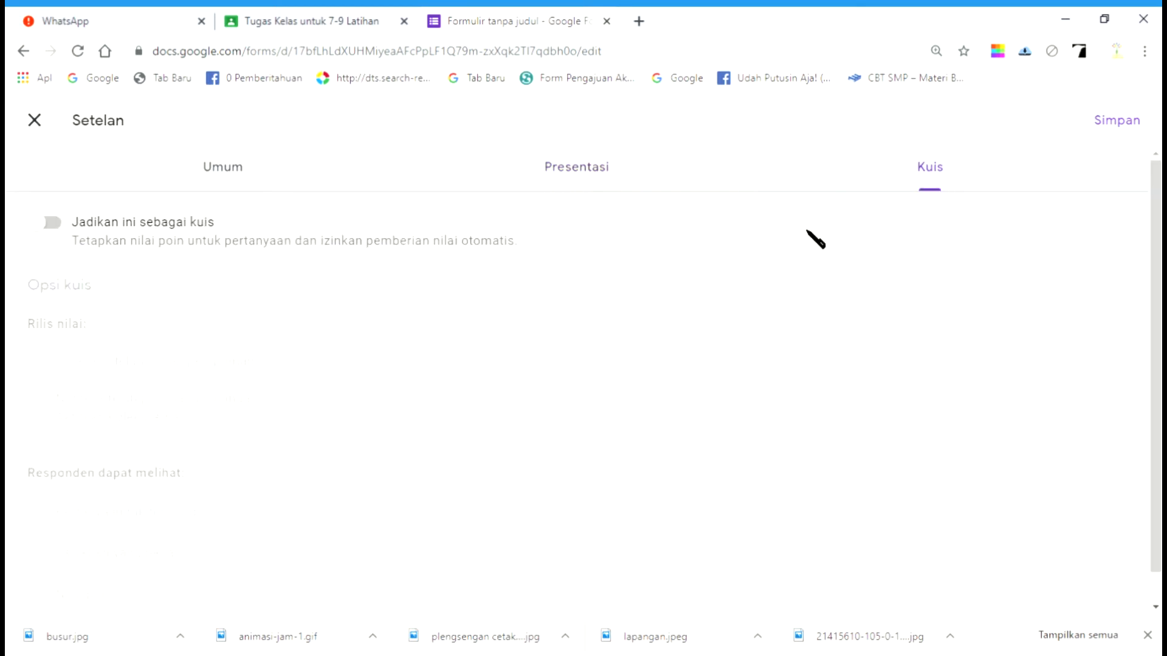
click(60, 226)
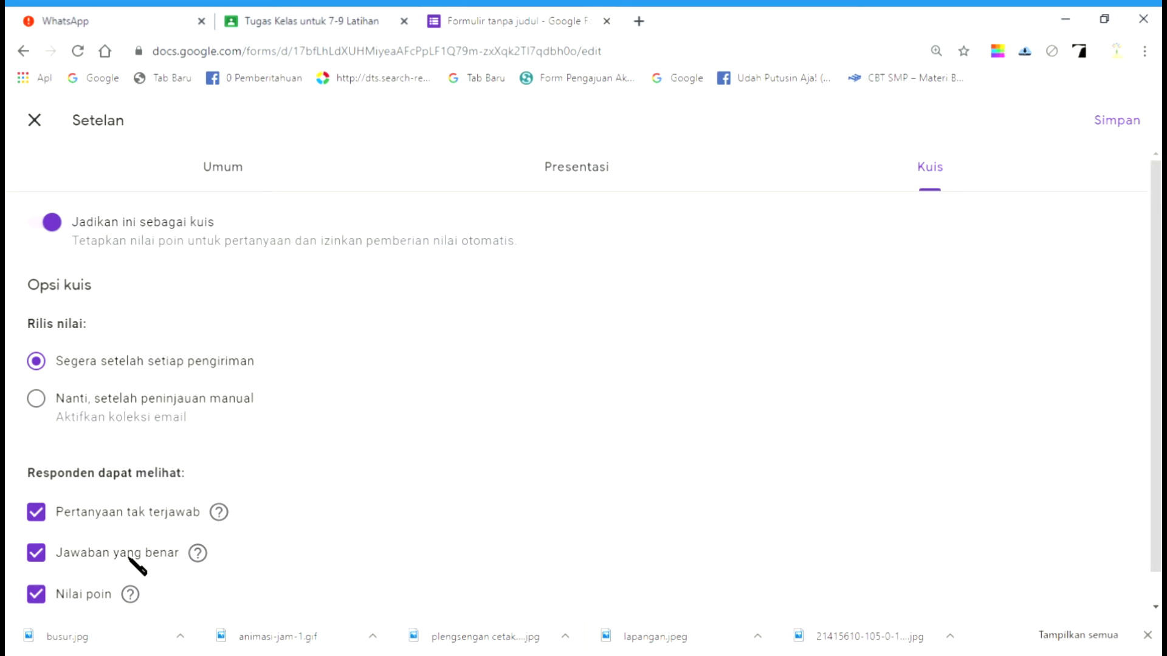
click(42, 562)
click(40, 564)
click(1144, 130)
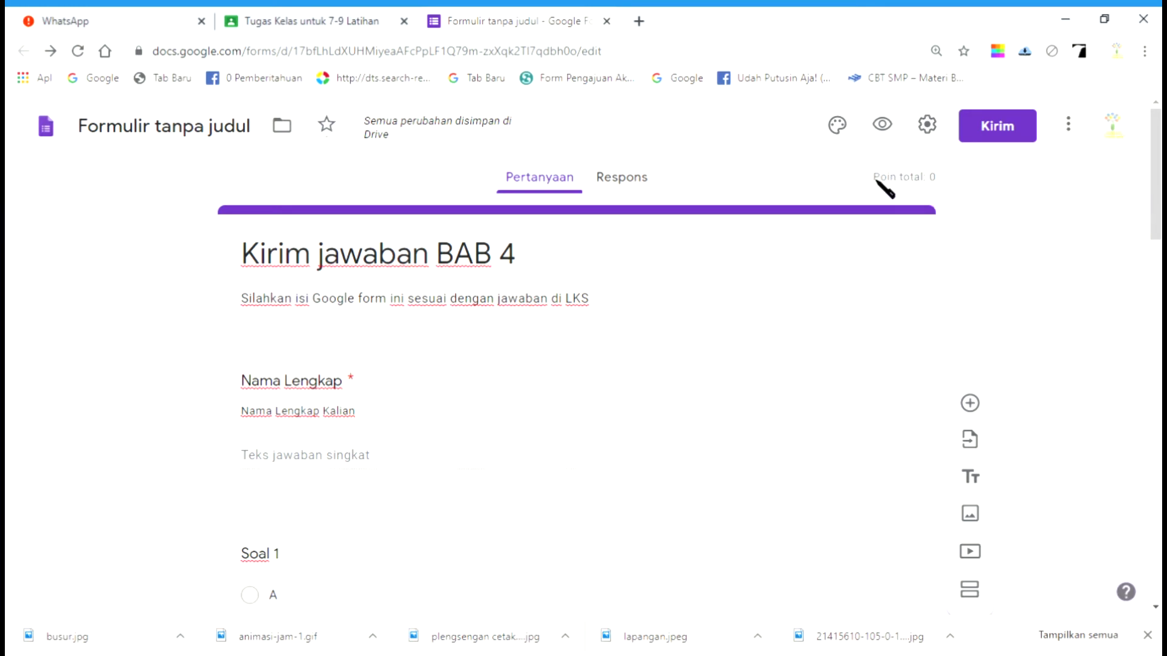
drag(944, 181, 898, 178)
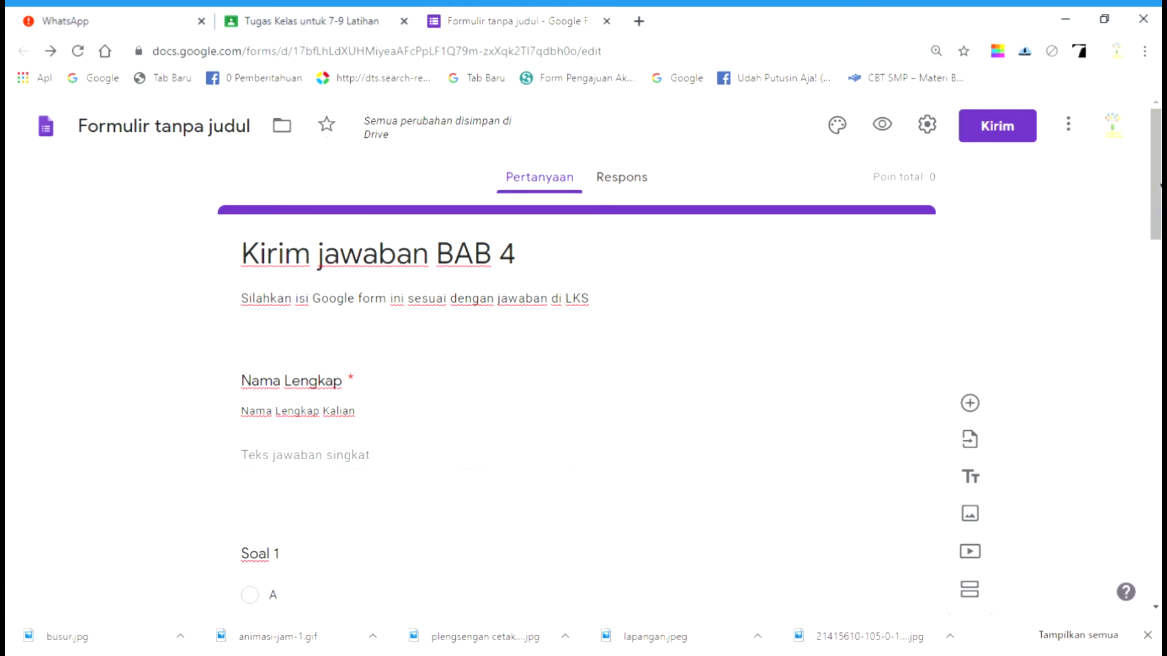
Step: Set the answer key of Soal 1 to A with 10 points and make the question required (Wajib diisi)
drag(1160, 186, 1157, 271)
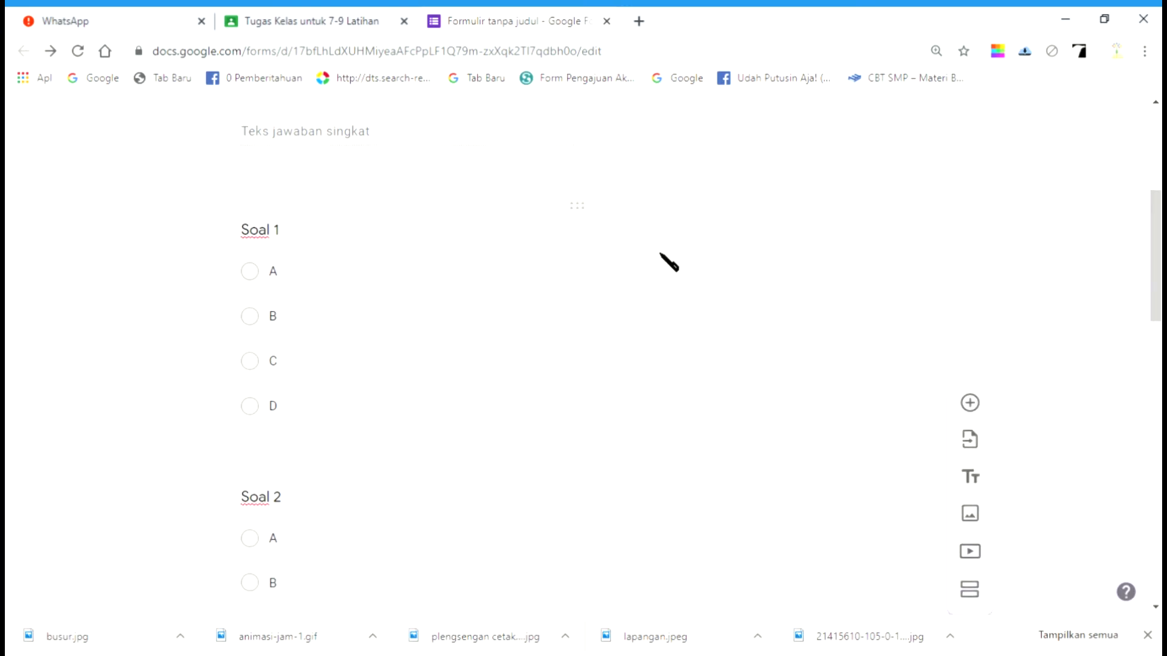
click(636, 256)
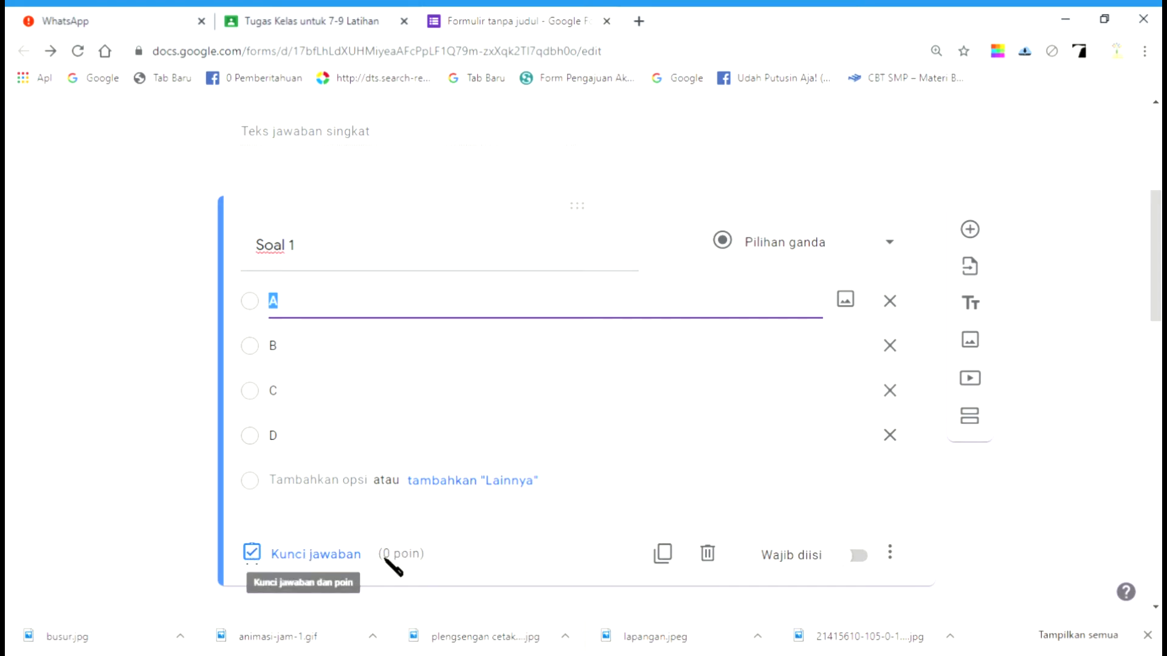
click(351, 565)
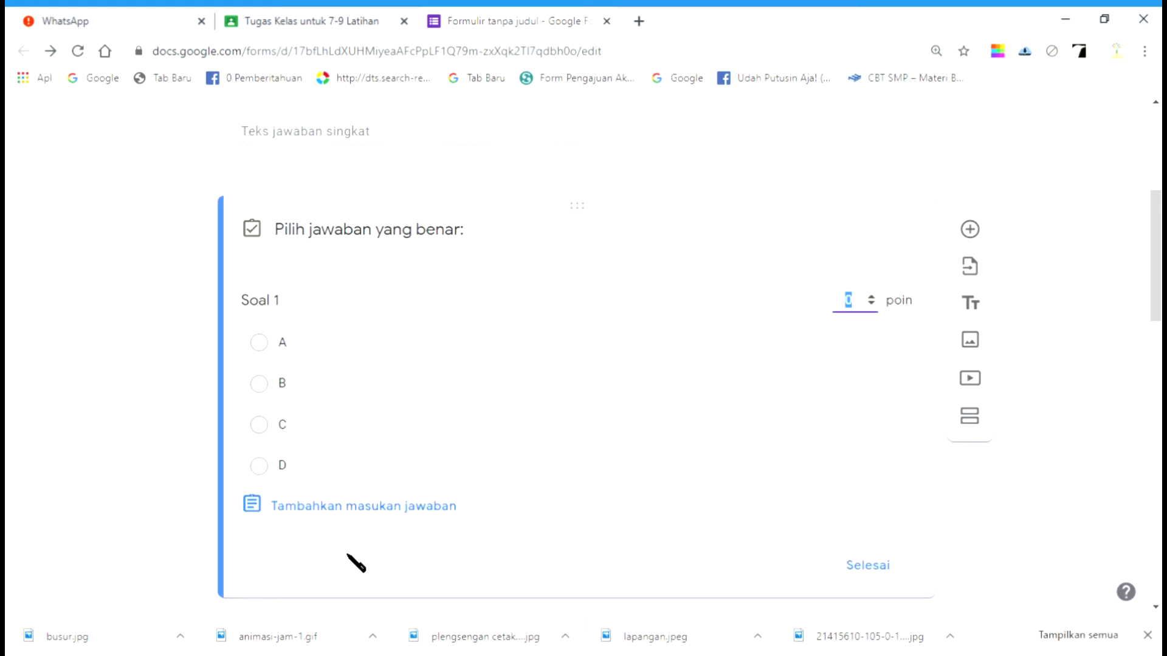
click(310, 354)
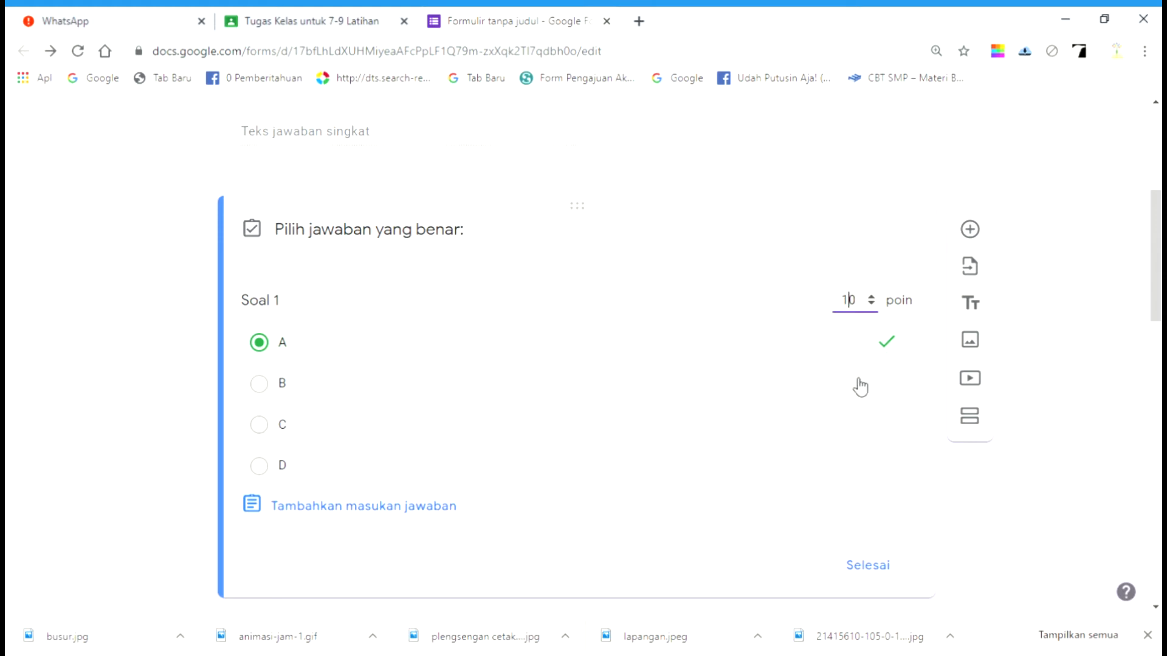
click(864, 566)
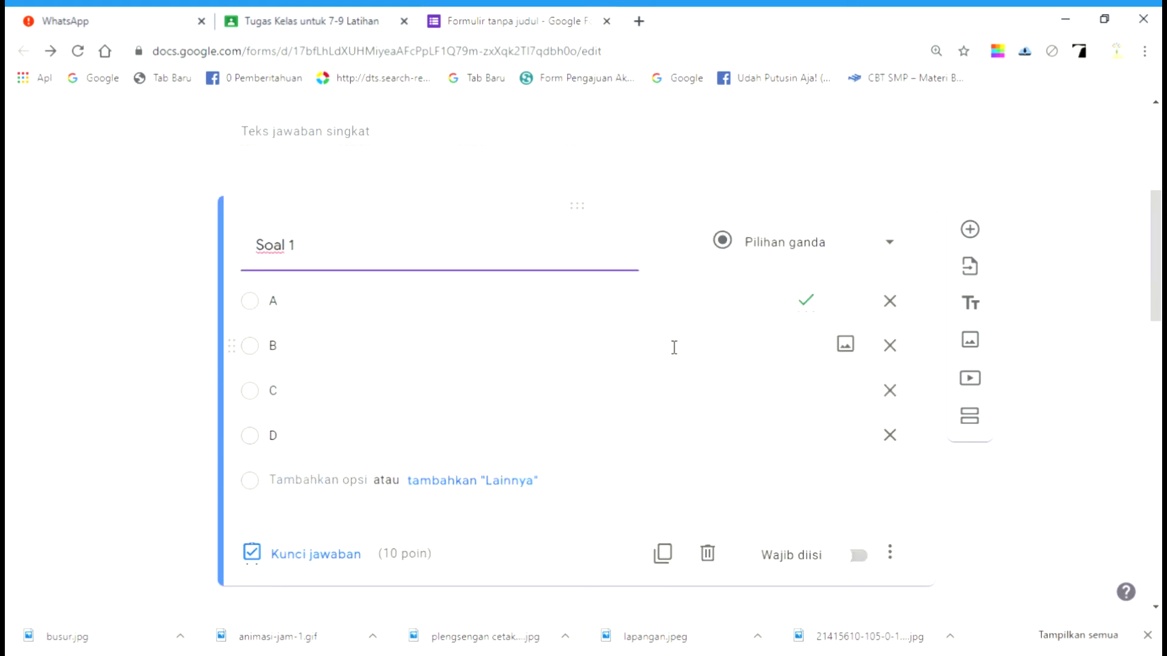
key(ctrl+minus)
key(ctrl+minus)
key(ctrl+minus)
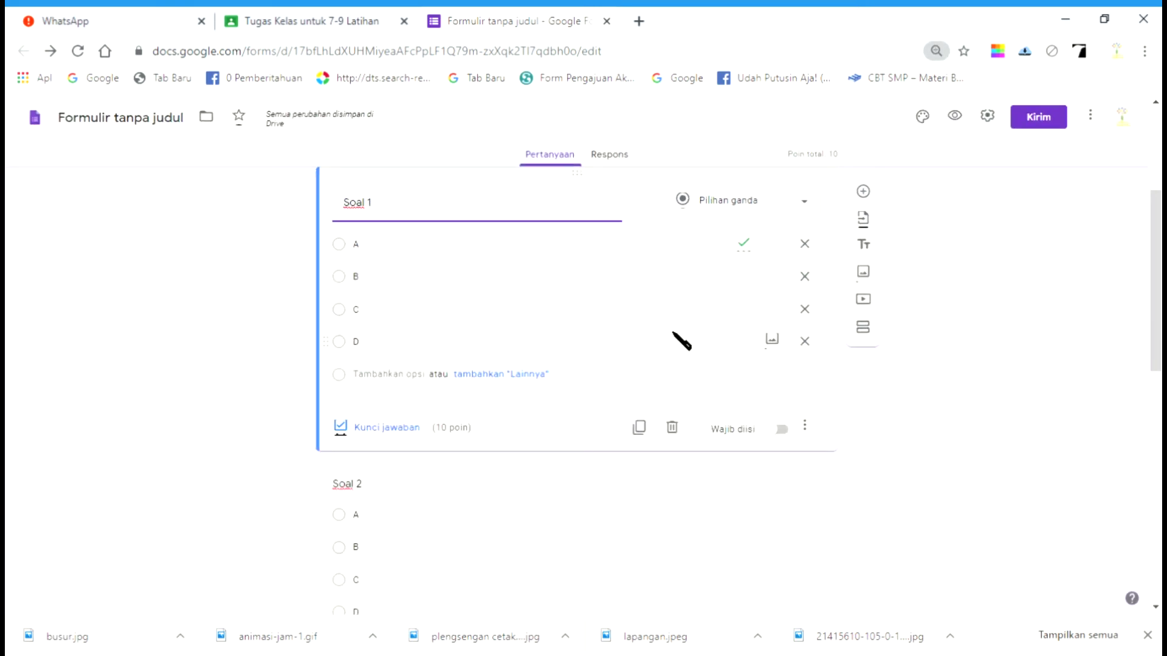
click(789, 432)
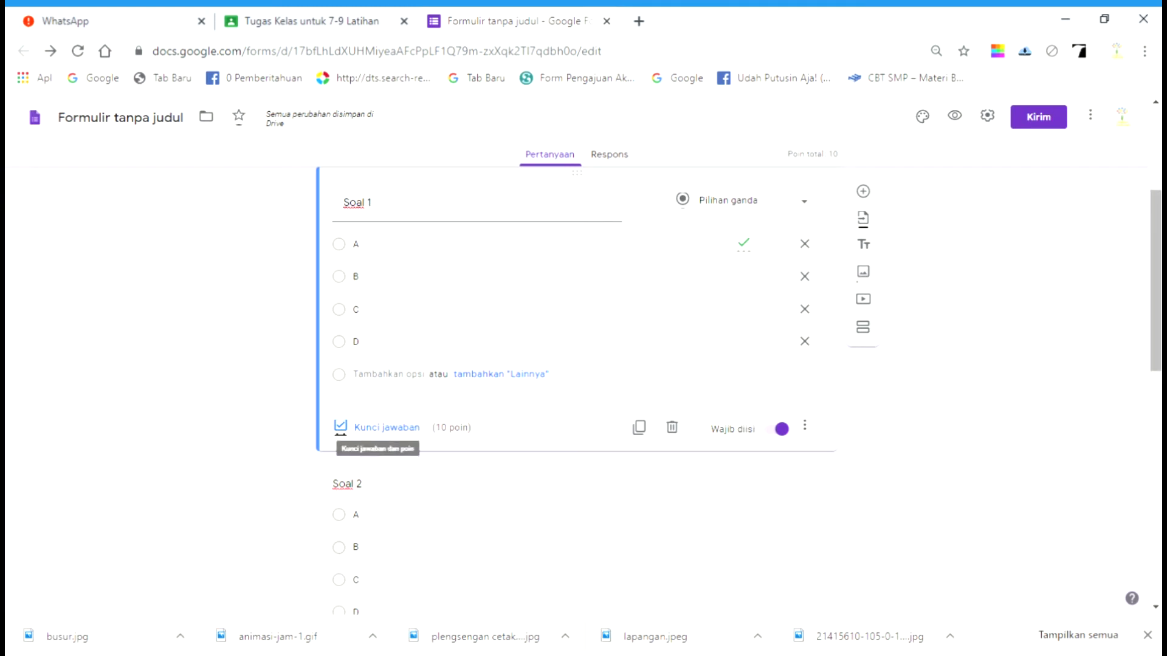
Step: Set the answer key of Soal 2 to B with 10 points and make the question required
scroll(485, 347, down, 3)
click(488, 357)
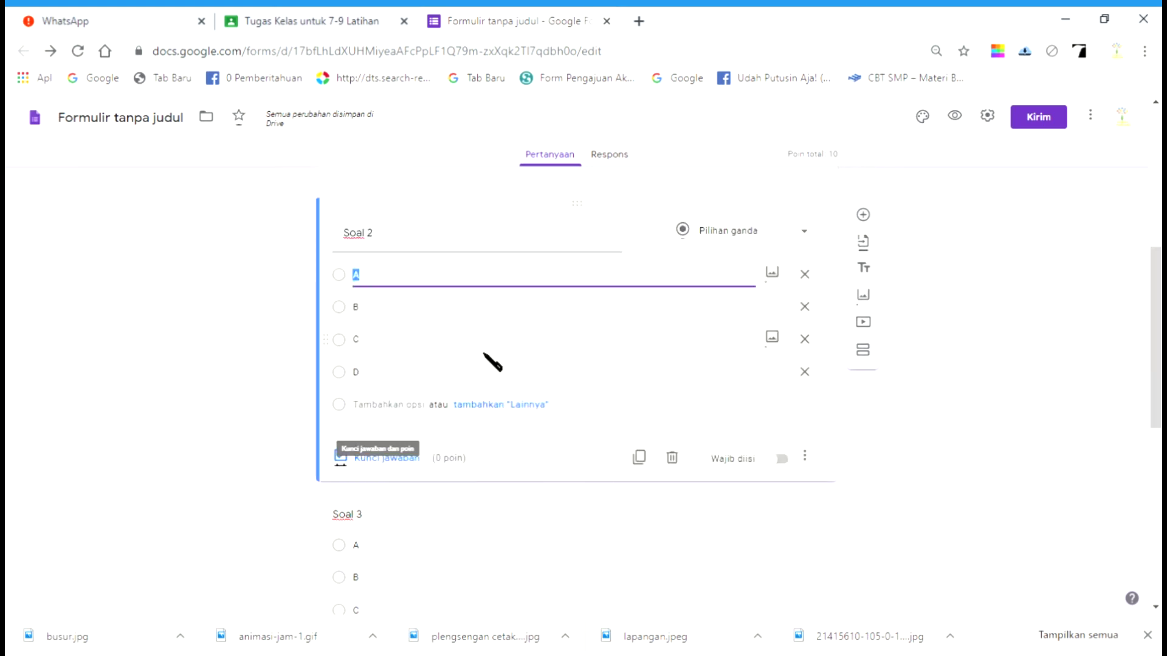
click(389, 469)
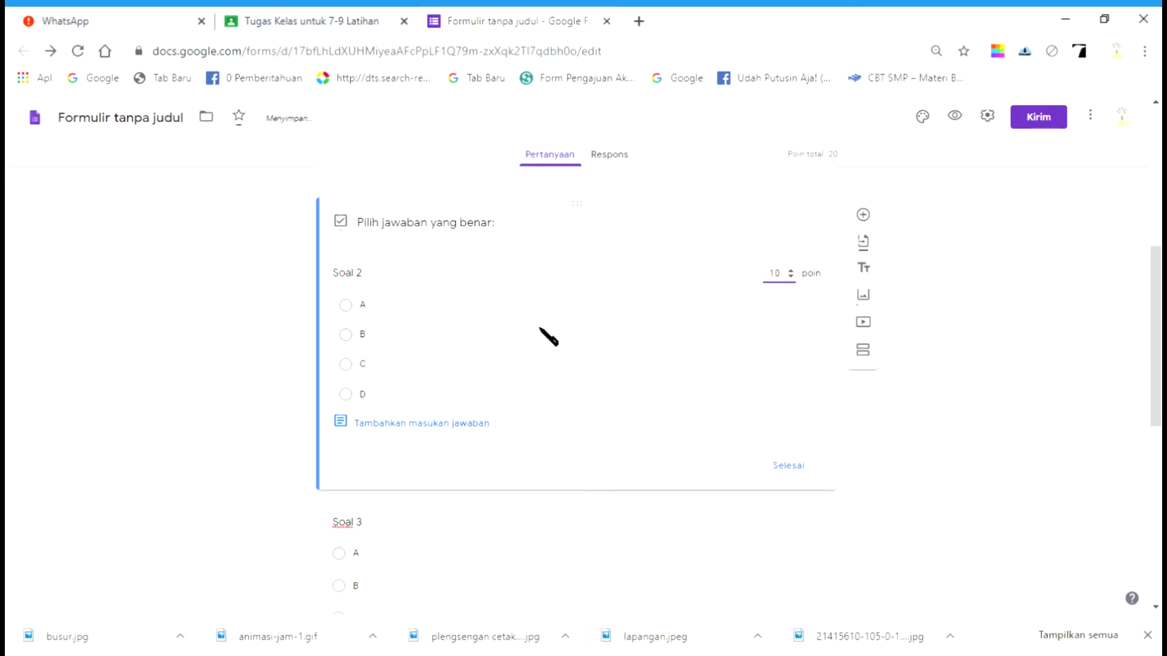
click(364, 335)
click(790, 468)
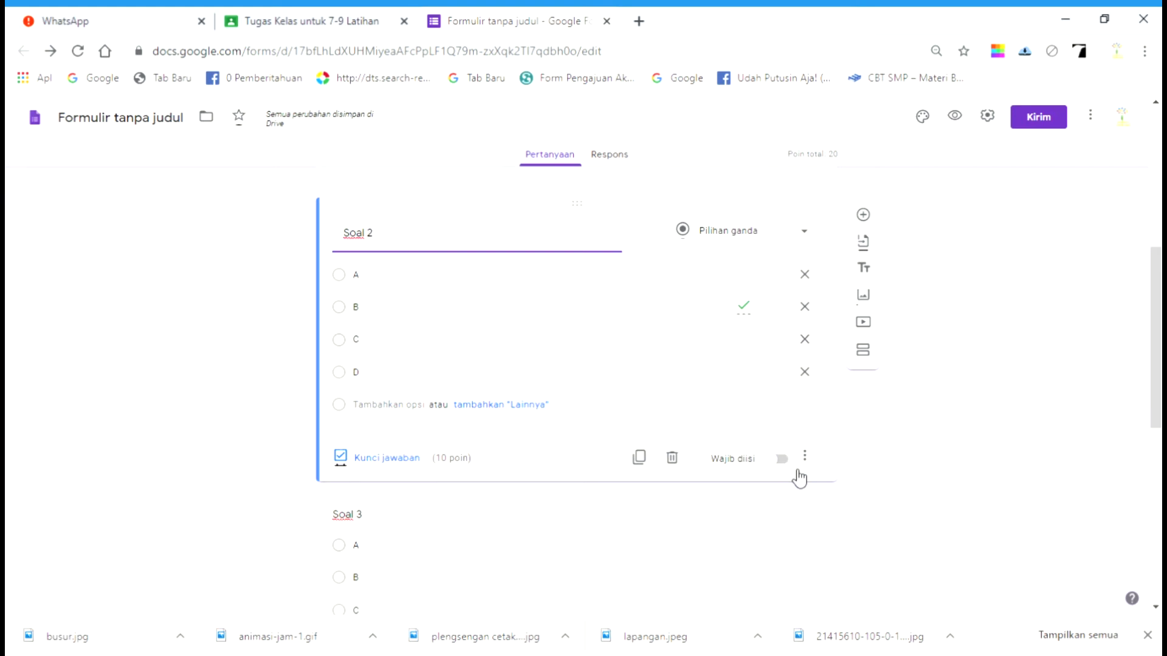
click(794, 469)
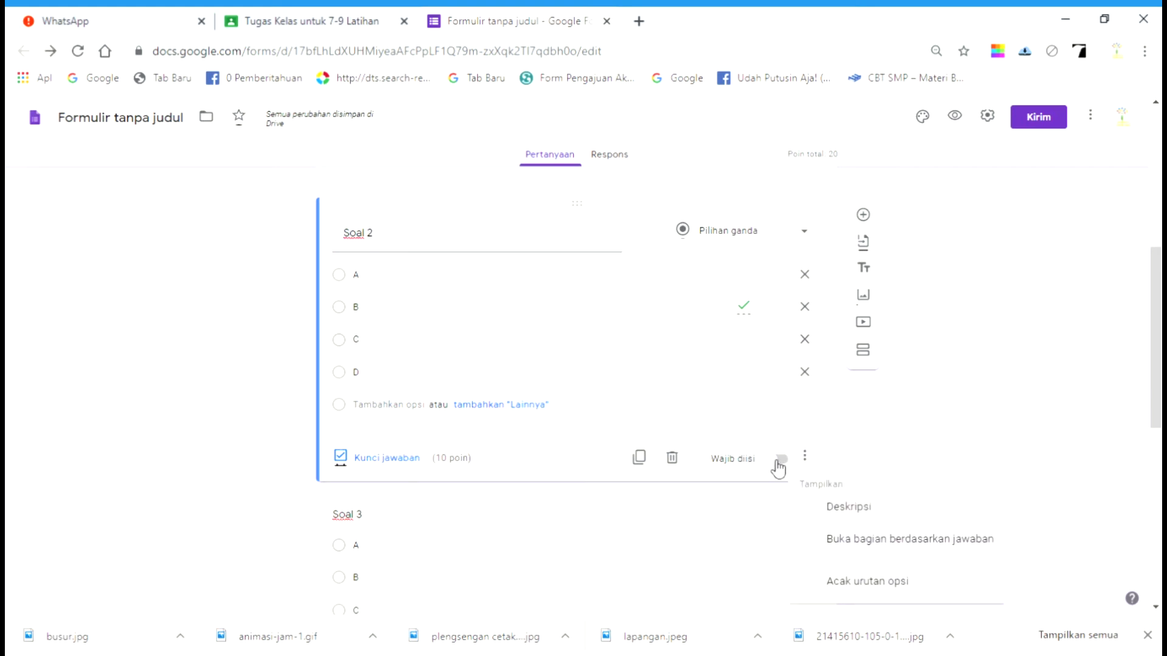
click(780, 468)
click(780, 463)
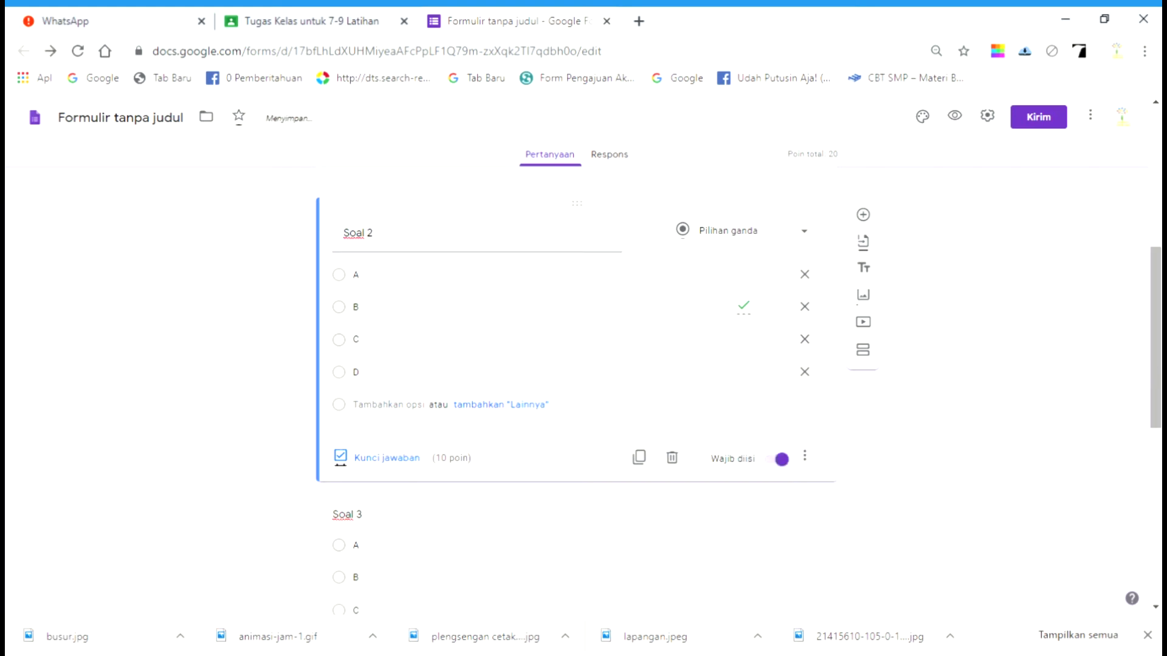
Step: Set the answer key of Soal 3 to C with 10 points and make the question required
scroll(590, 347, down, 5)
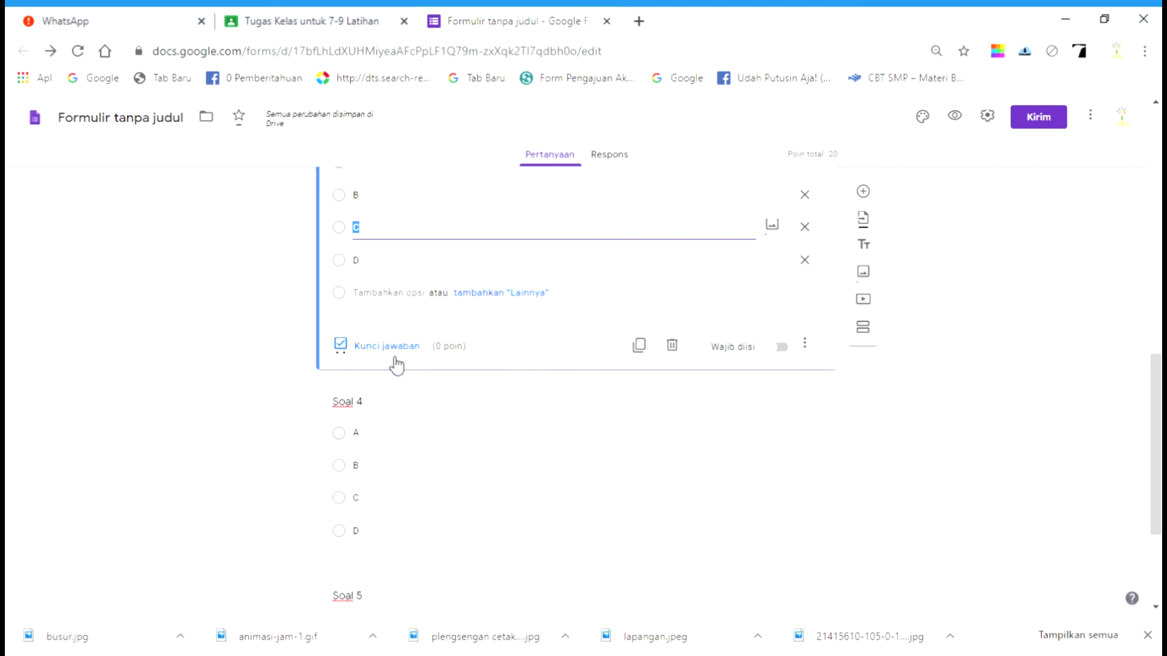
click(394, 352)
click(389, 348)
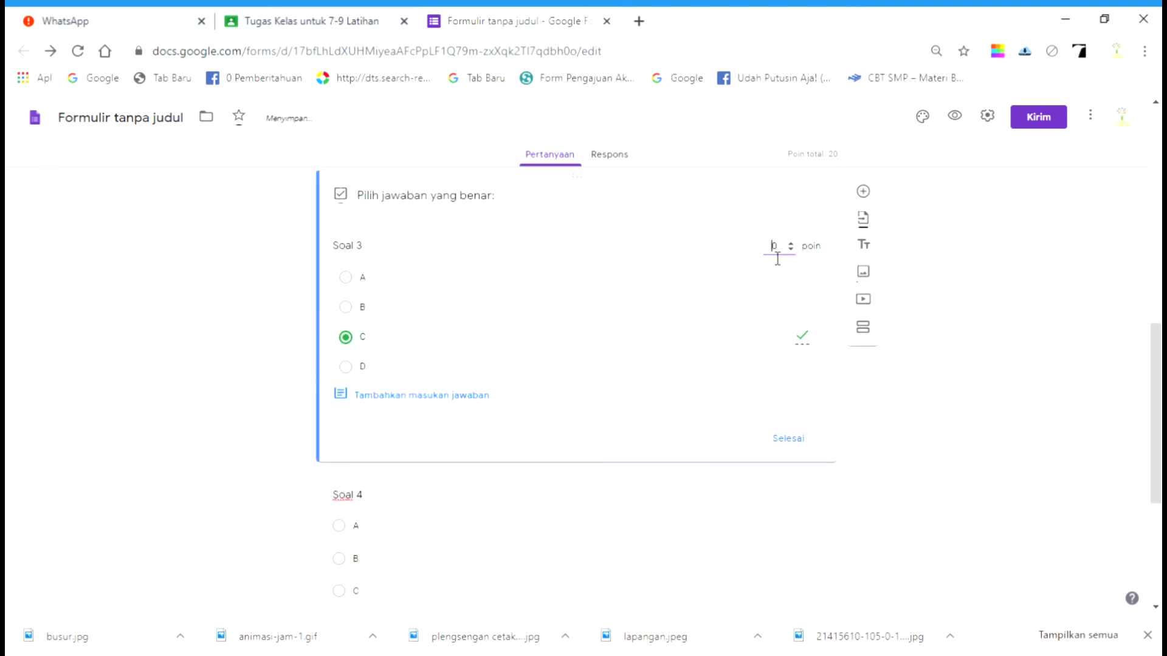
click(789, 438)
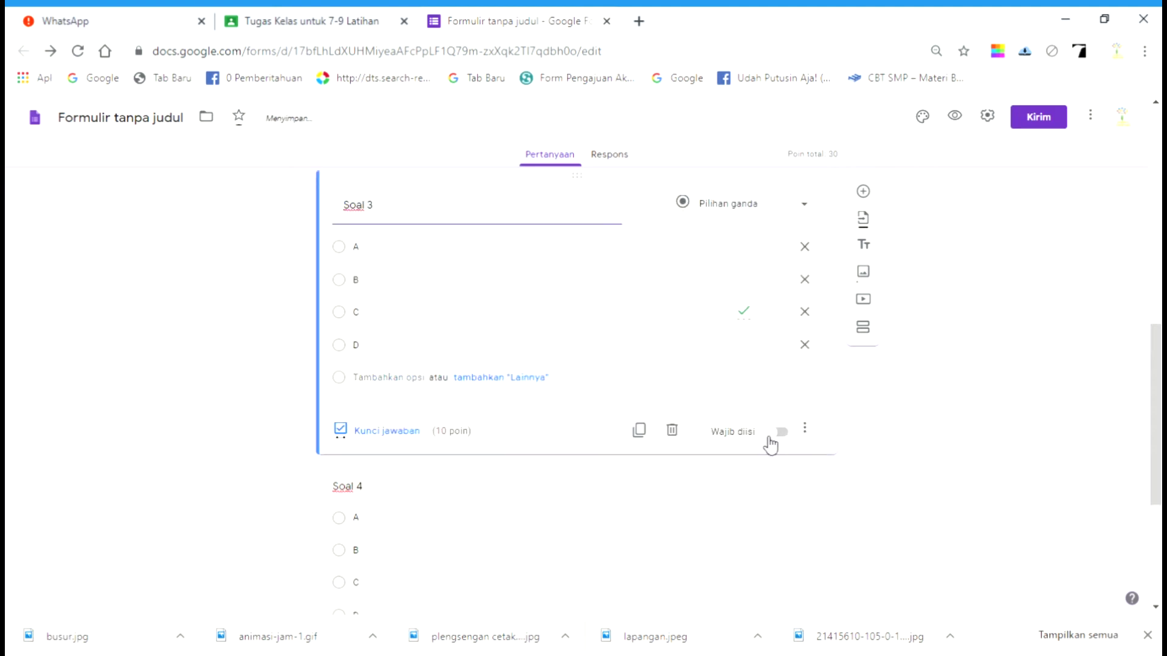
Step: Set the answer key of Soal 4 to B with 10 points and make the question required
scroll(950, 396, down, 3)
click(461, 408)
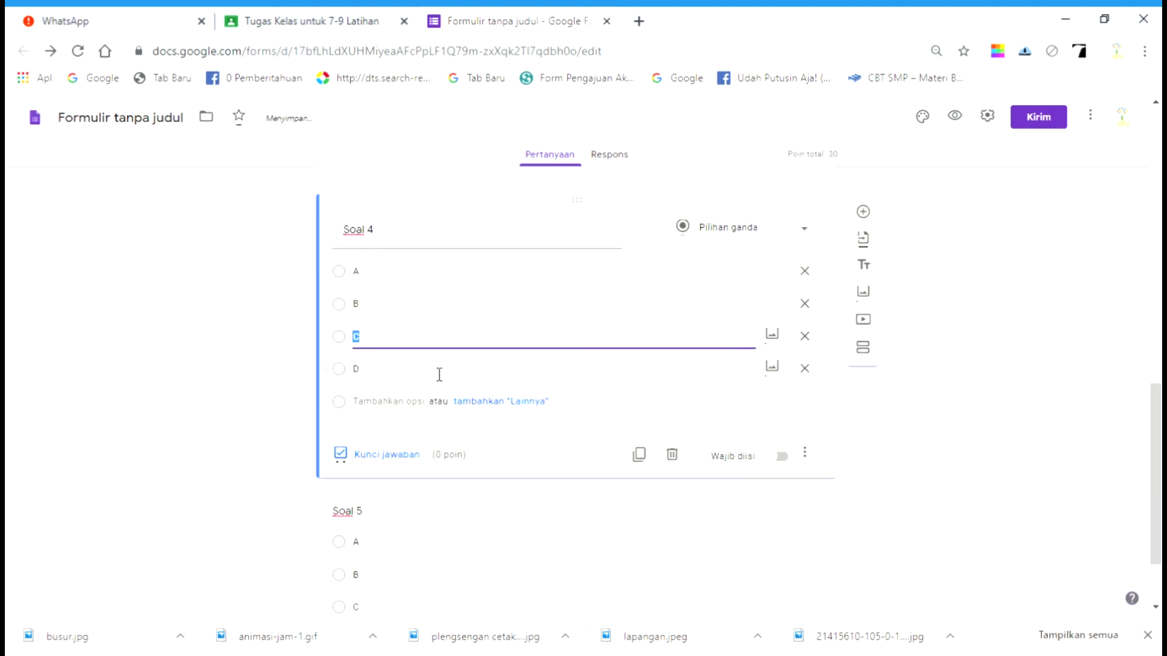
click(383, 460)
click(384, 340)
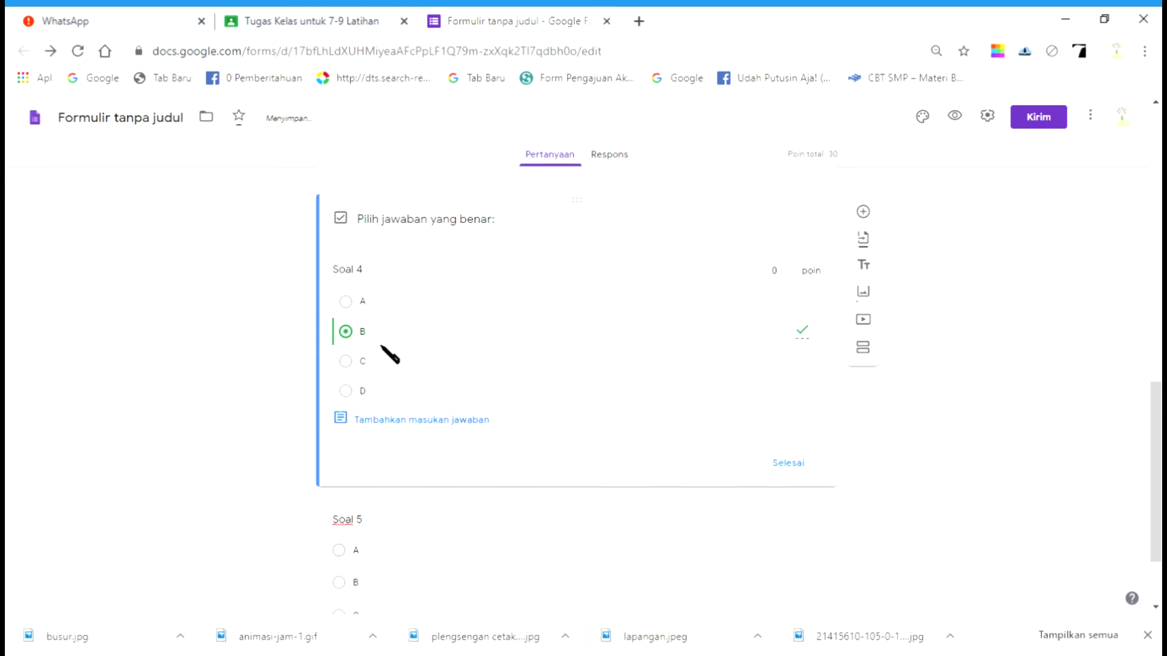
click(791, 267)
click(788, 463)
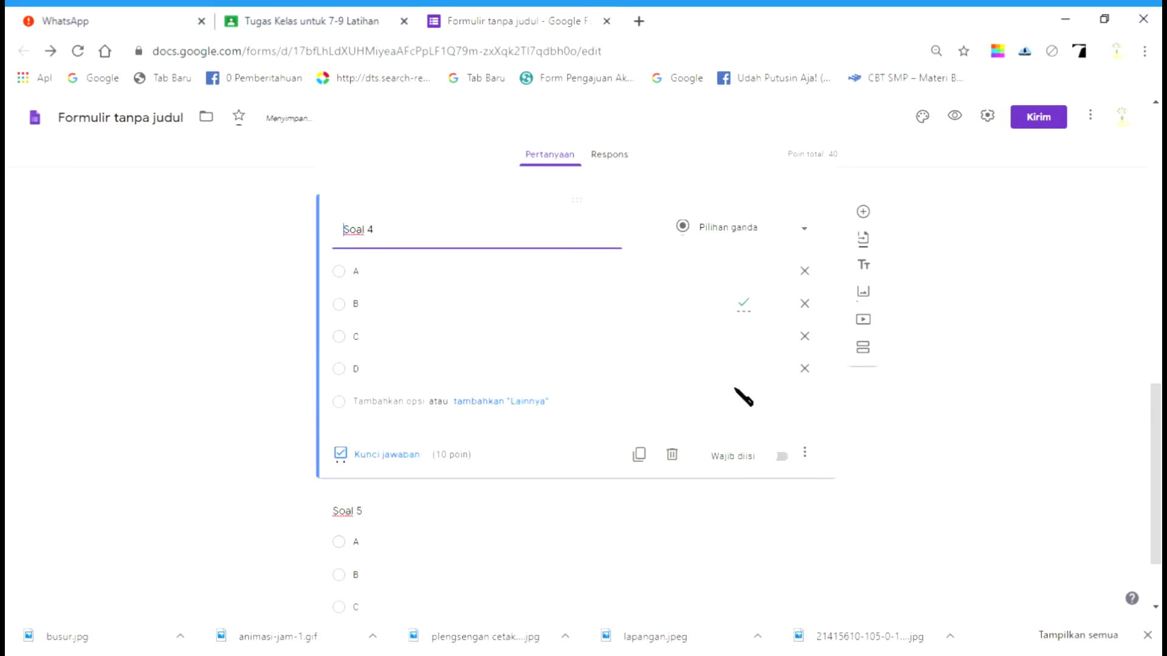
click(782, 356)
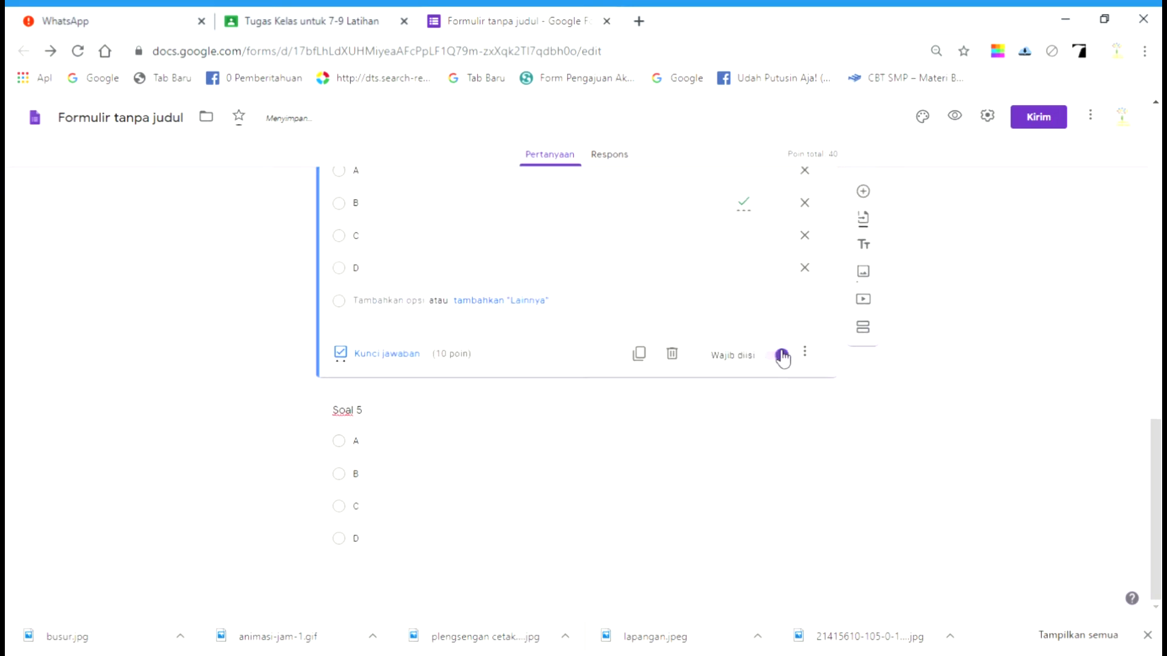
Step: Set the answer key of Soal 5 to B with 10 points and make the question required
click(464, 464)
click(401, 549)
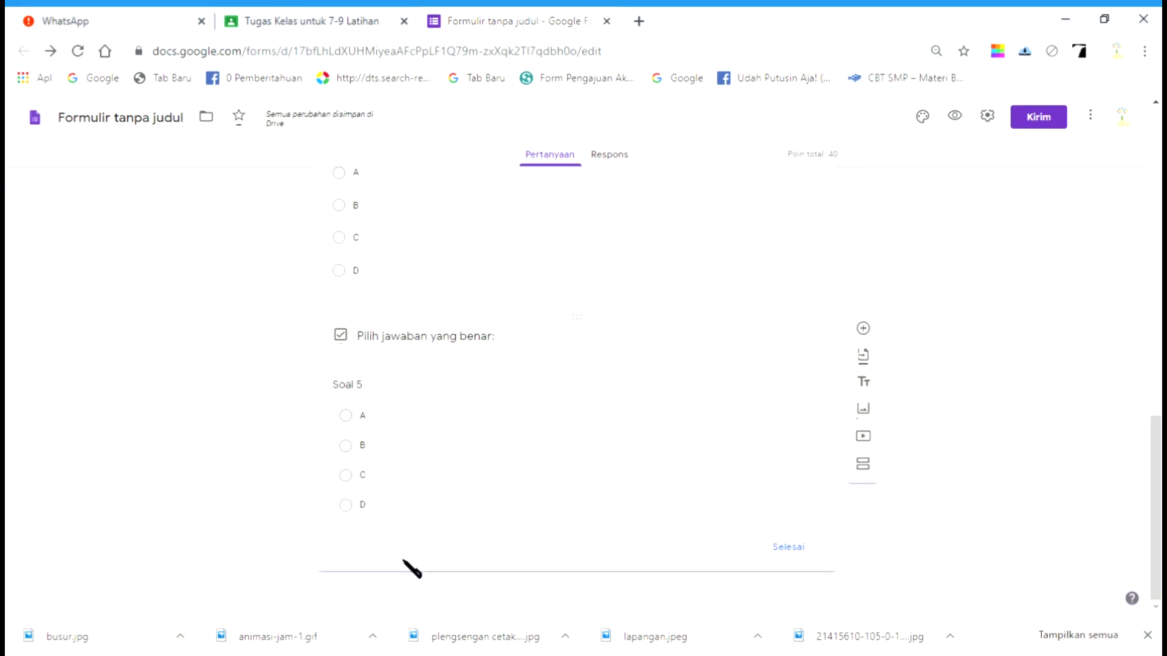
click(377, 420)
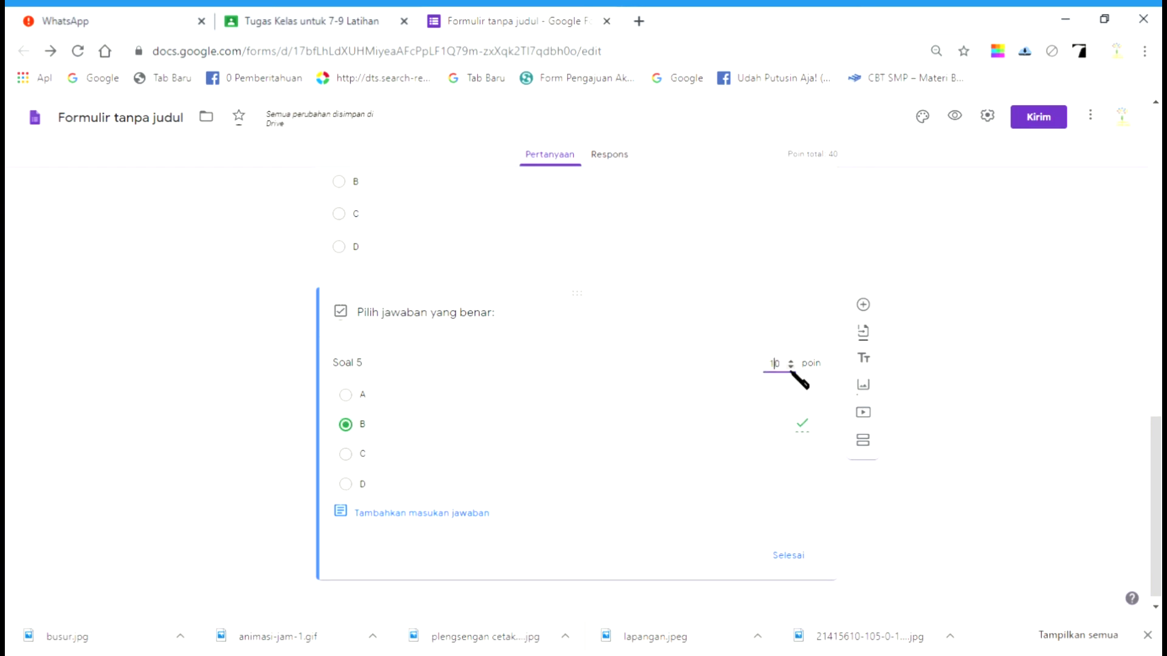
click(794, 554)
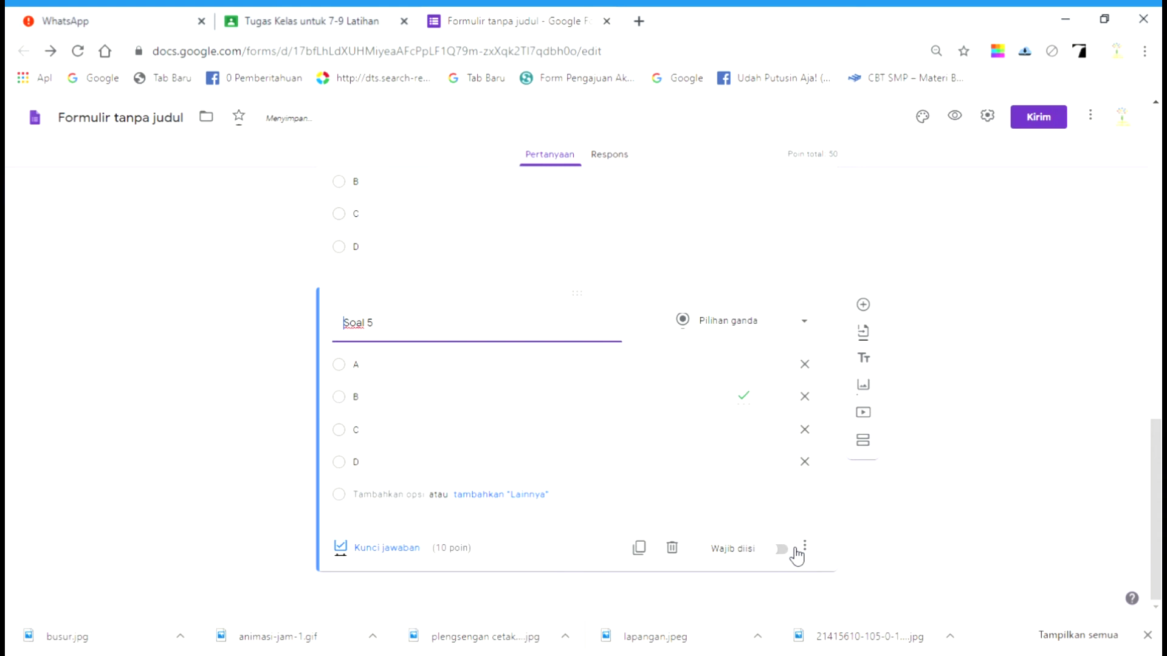
click(775, 549)
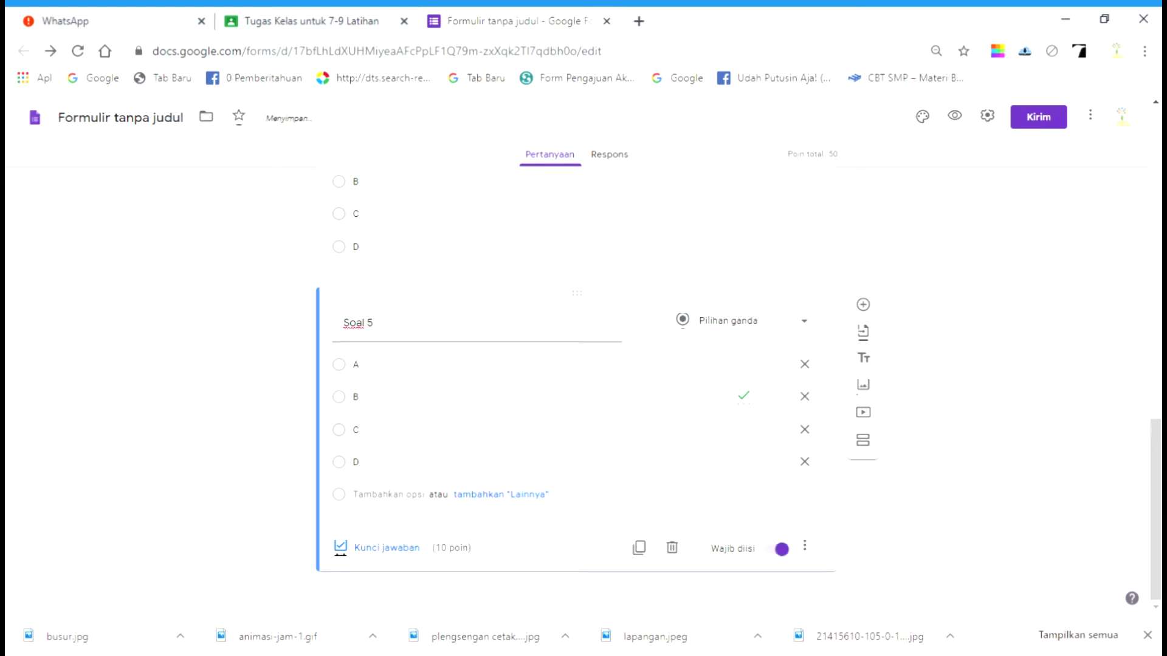
Step: Return to the start of the form and open its preview as respondents see it
scroll(881, 425, up, 6)
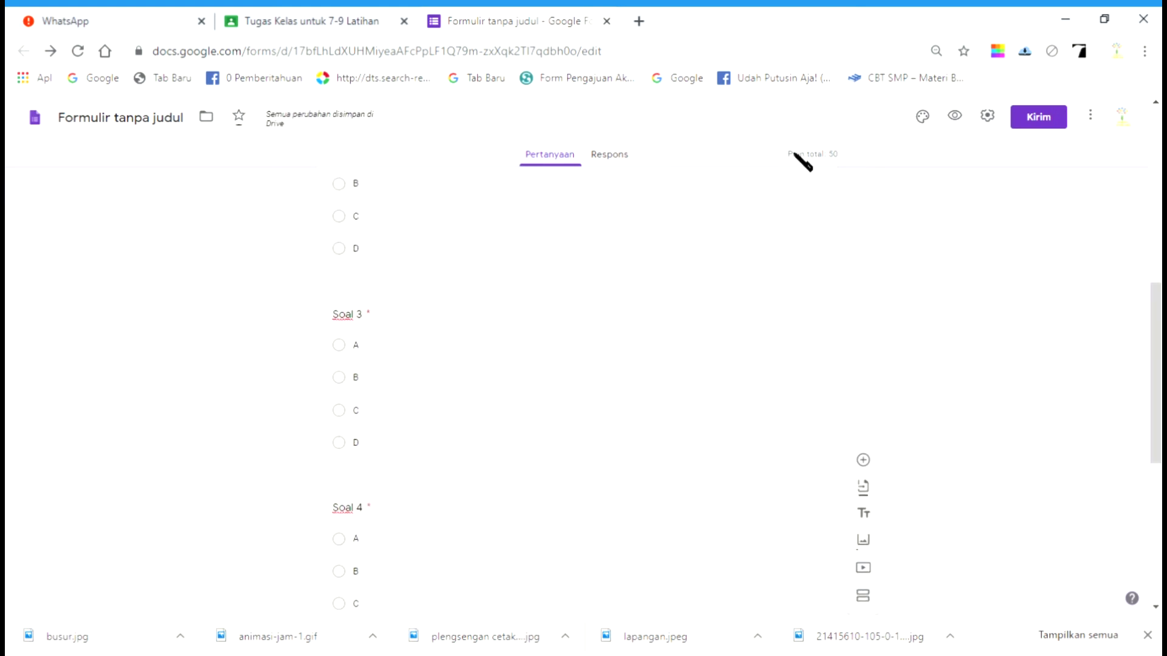
scroll(1101, 330, up, 8)
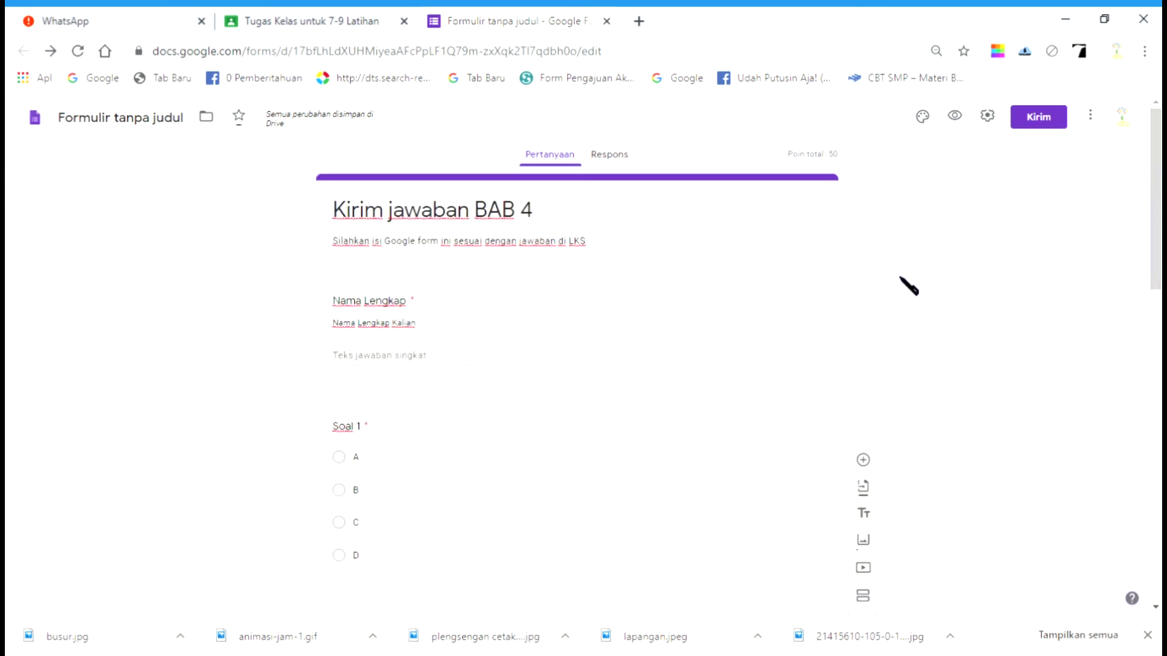
scroll(908, 285, up, 2)
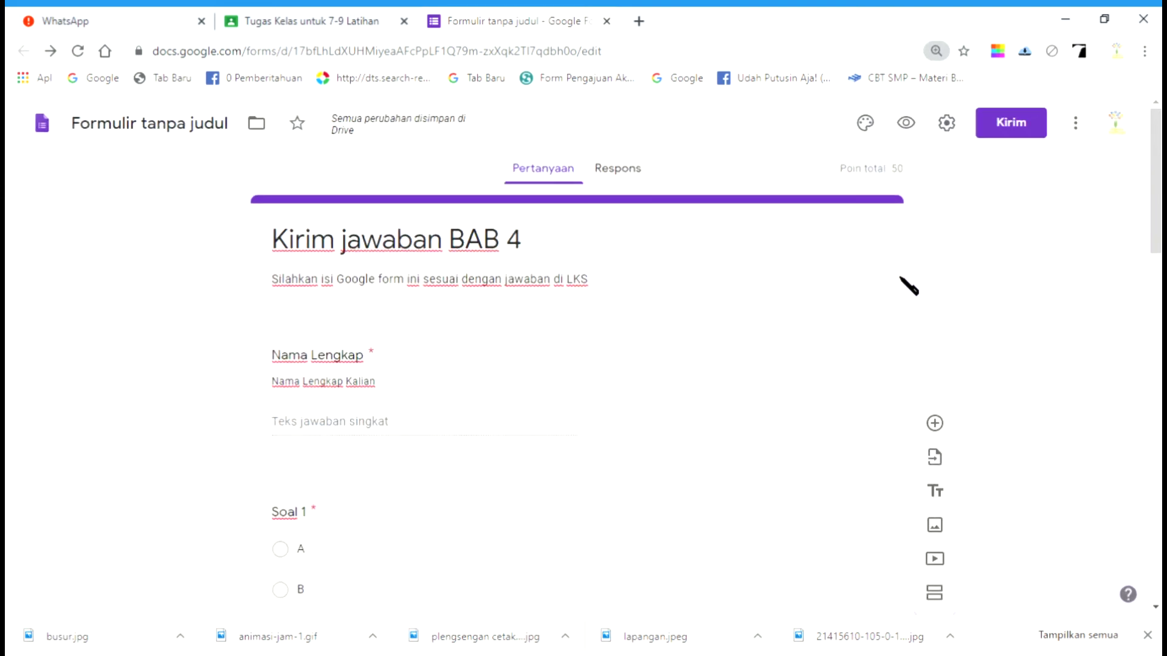
click(901, 279)
click(1061, 262)
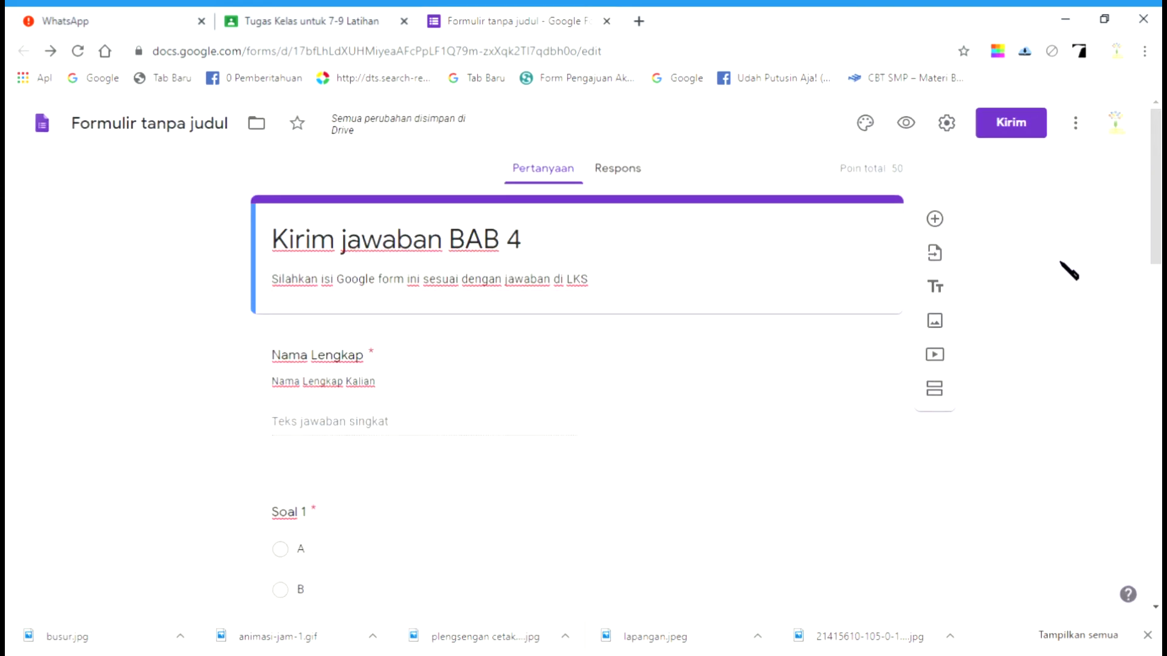
click(914, 125)
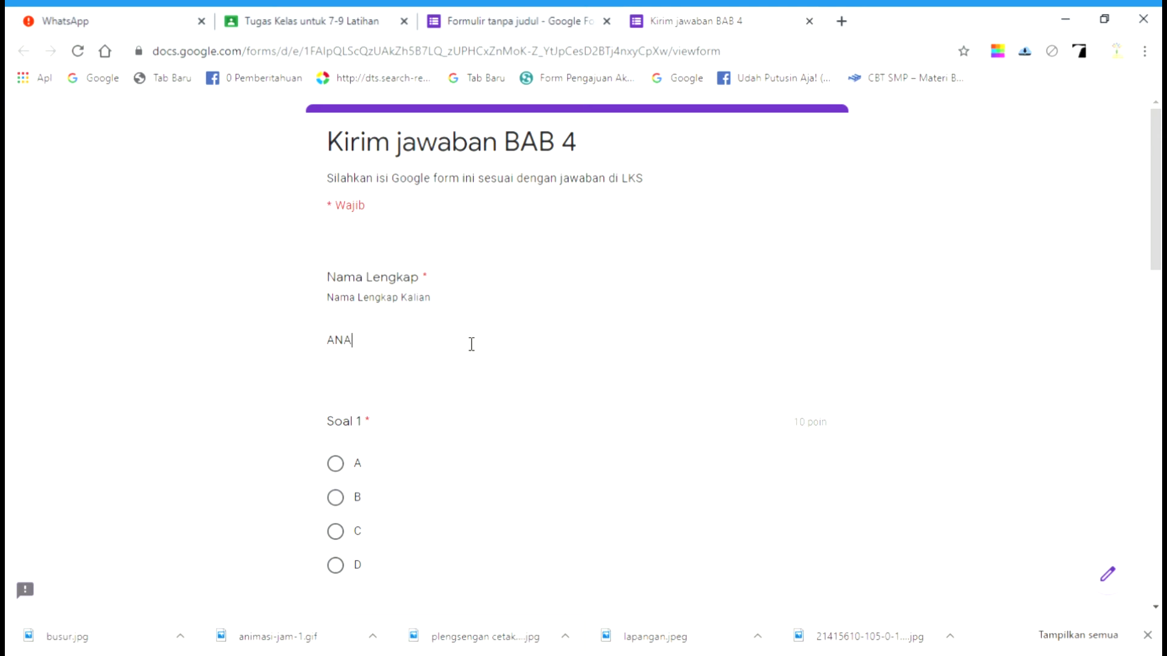
Step: Enter a student's full name in the previewed form and answer A for Soal 1 and B for Soal 2
scroll(511, 353, down, 1)
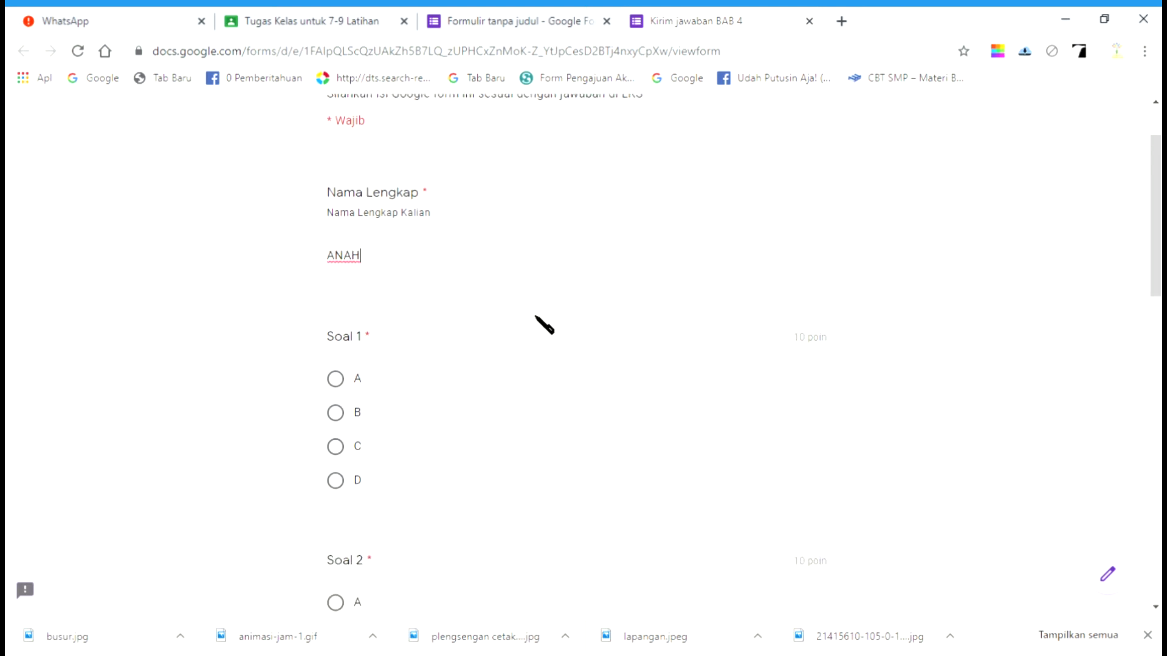
click(338, 388)
scroll(367, 331, down, 1)
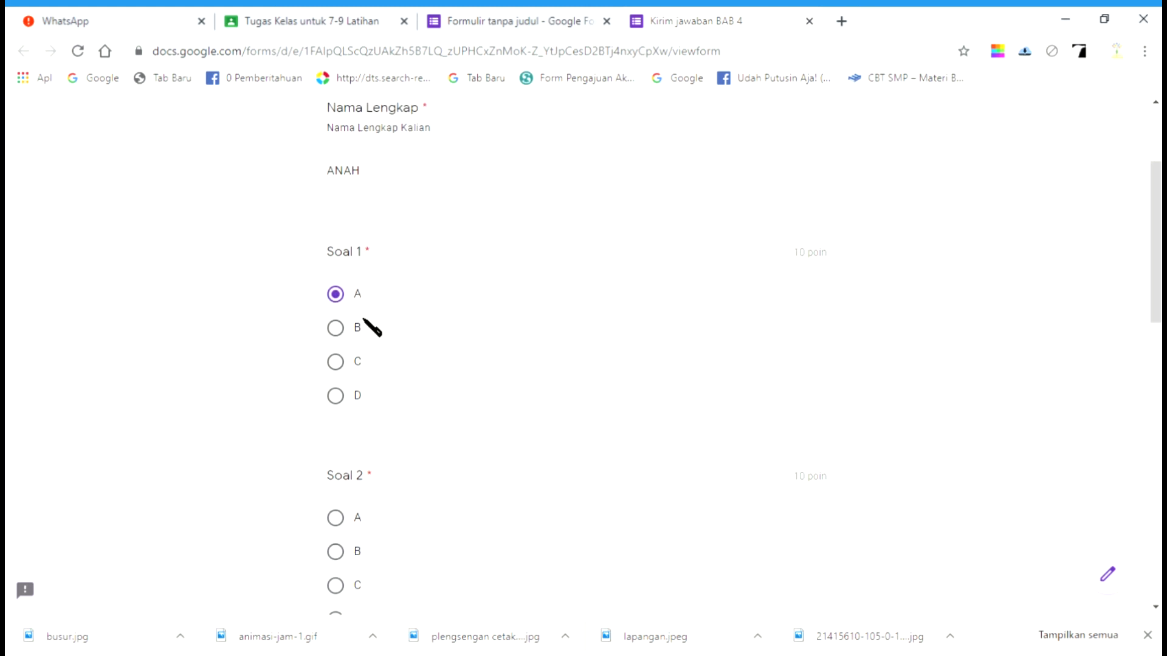
scroll(465, 344, down, 2)
scroll(469, 349, down, 1)
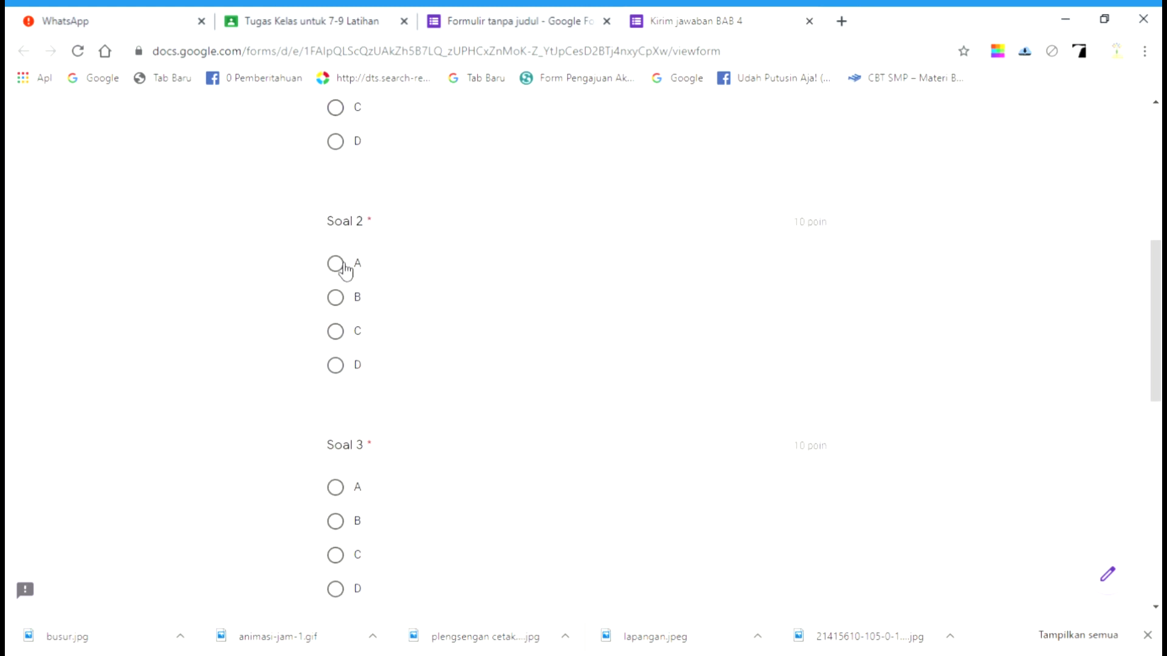
click(351, 298)
Step: Review the required-field markers on Nama Lengkap, Soal 1 and Soal 2 in the previewed form
scroll(365, 297, up, 2)
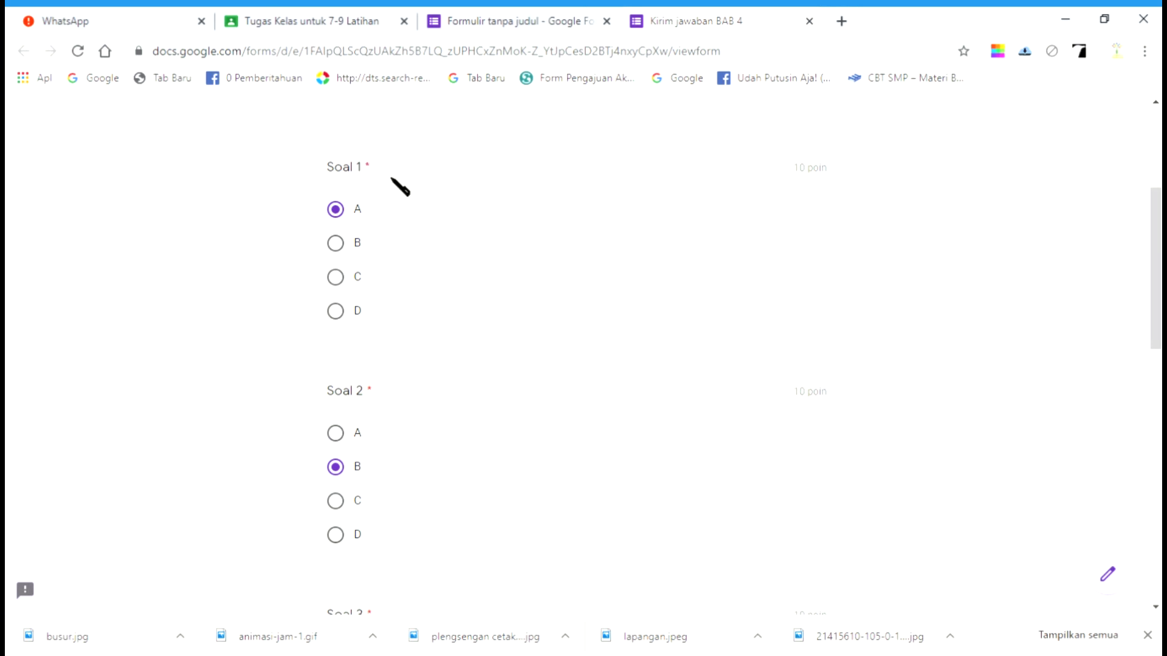
scroll(393, 182, down, 1)
scroll(401, 268, down, 1)
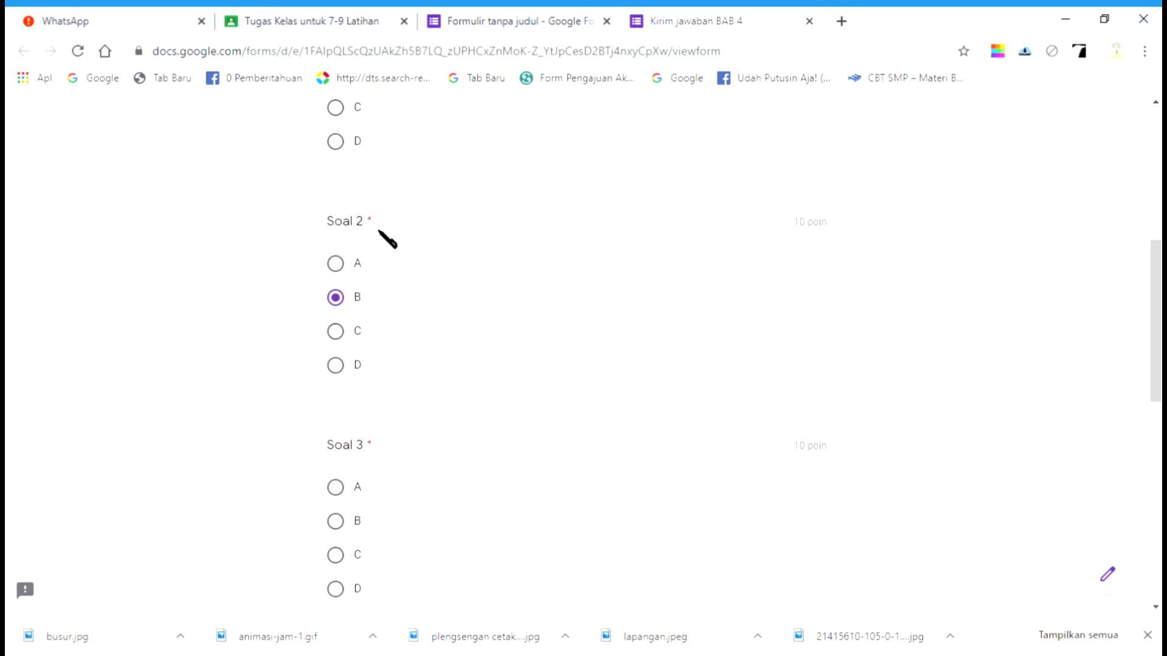
scroll(386, 238, up, 4)
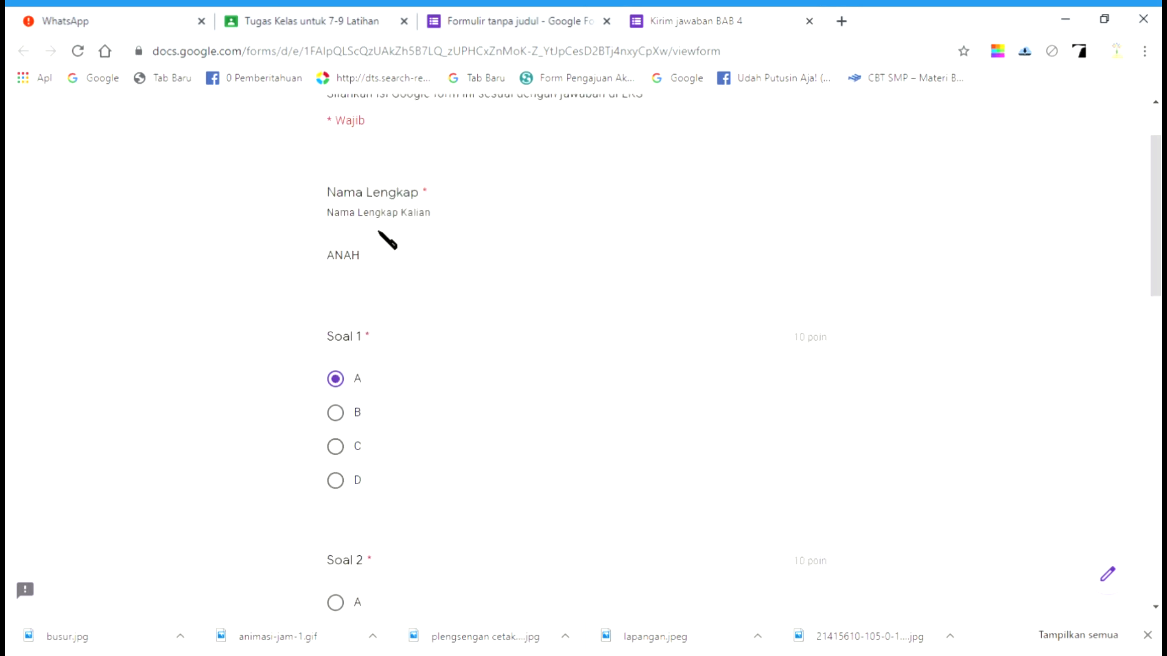
scroll(591, 299, up, 1)
scroll(591, 300, down, 6)
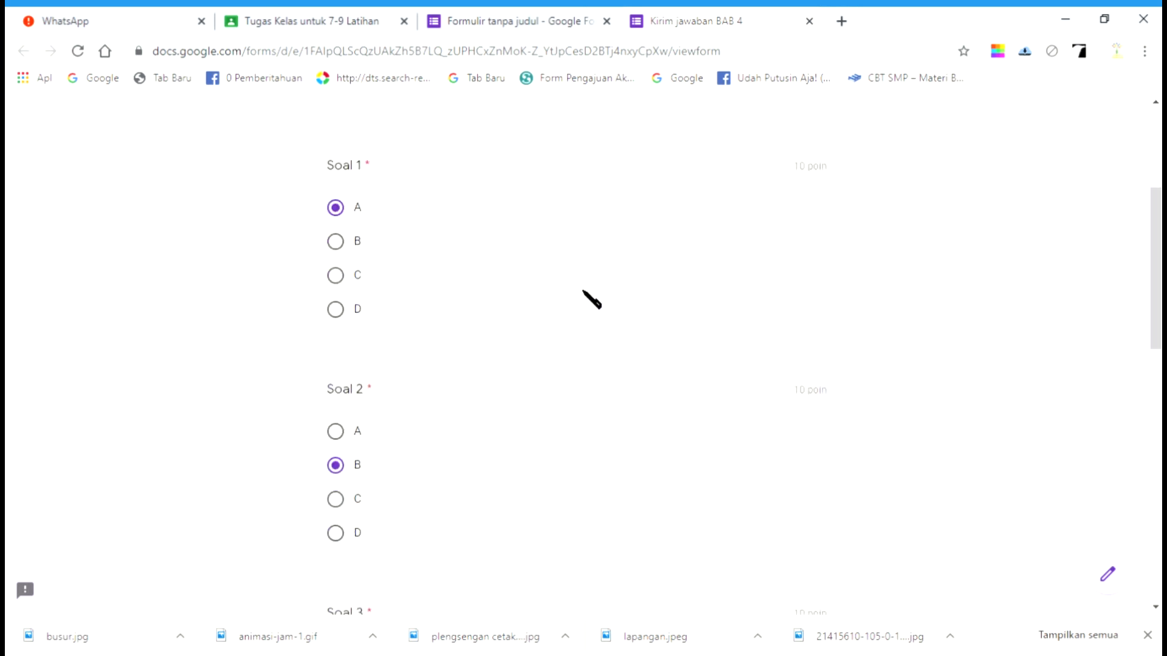
Step: Answer C for Soal 3, B for Soal 4 and A for Soal 5 in the previewed form
scroll(592, 297, down, 4)
scroll(370, 255, up, 3)
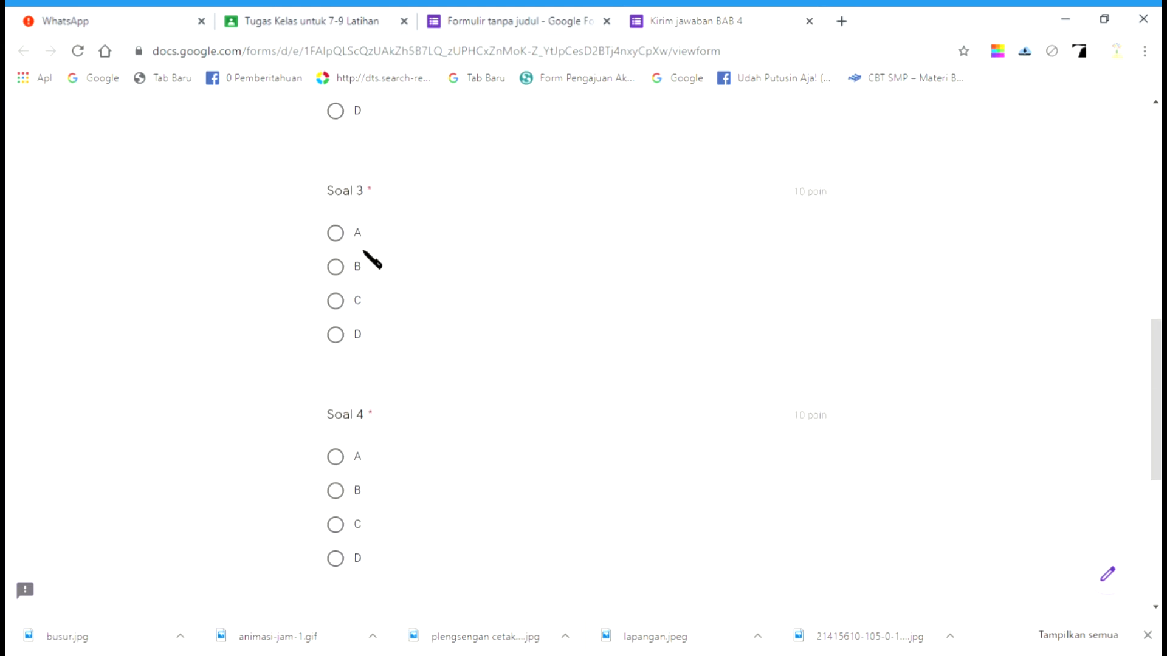
scroll(358, 250, up, 1)
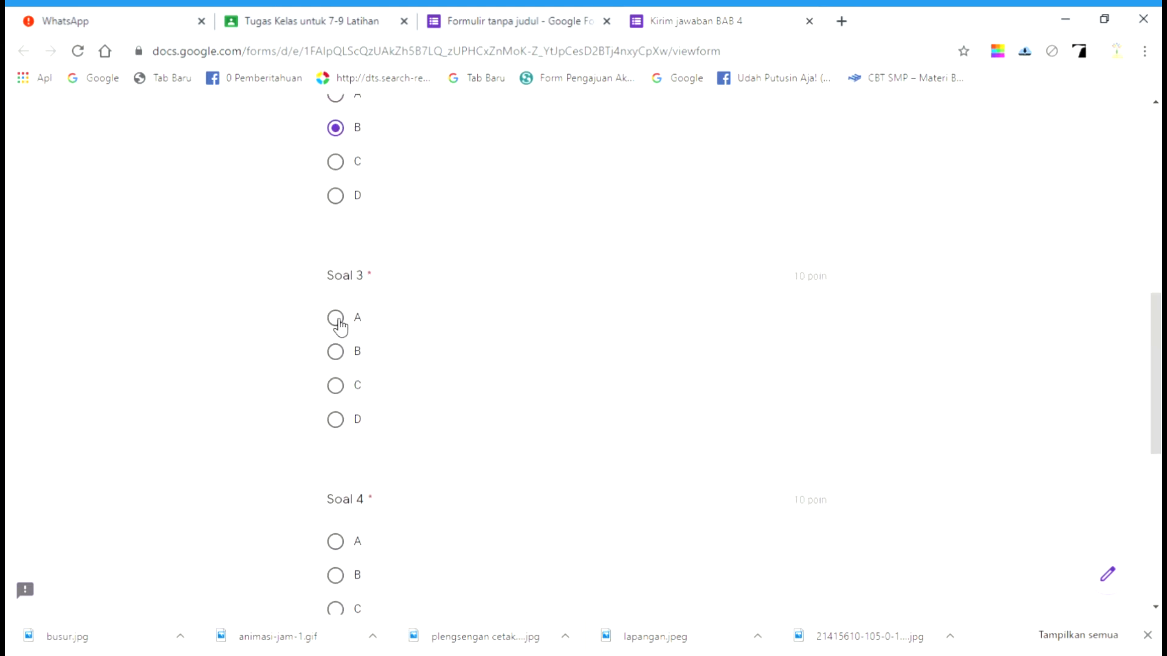
click(336, 385)
scroll(413, 339, down, 3)
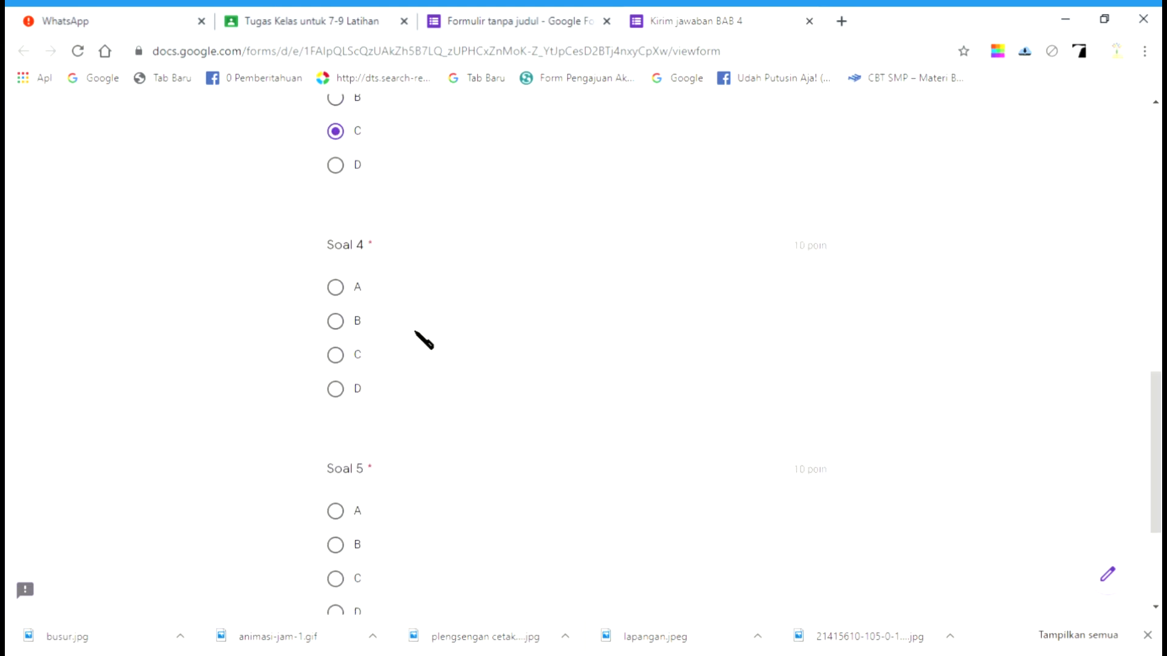
click(350, 323)
scroll(364, 490, down, 2)
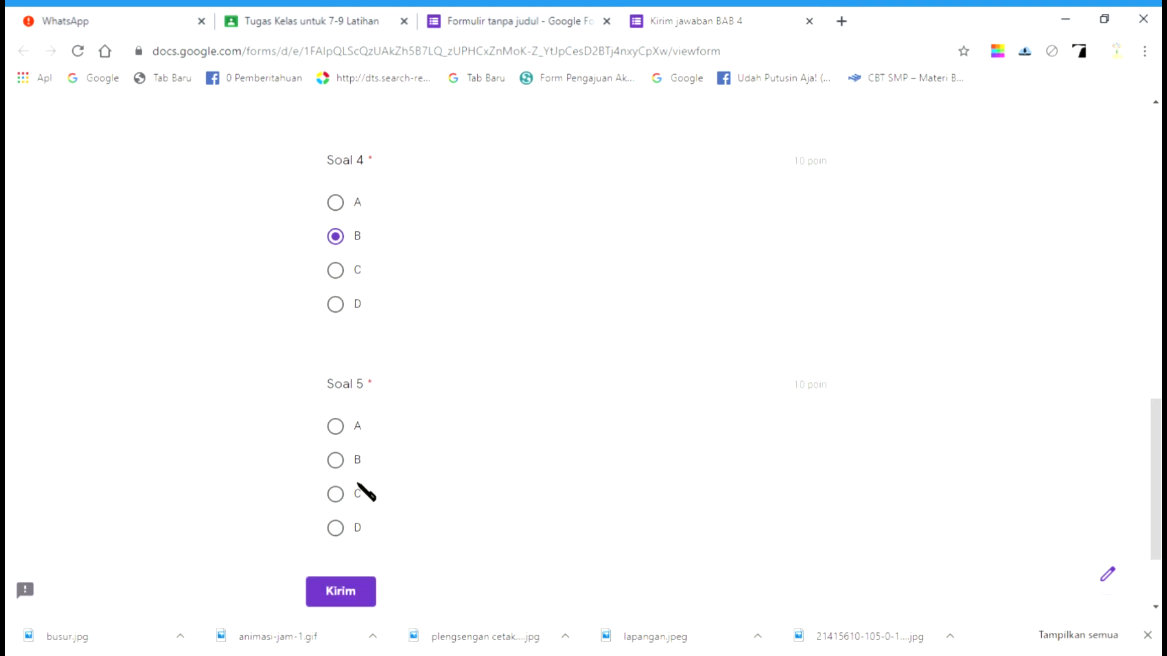
click(344, 426)
Step: Submit the completed test form and open the score of the submission
drag(794, 391, 834, 392)
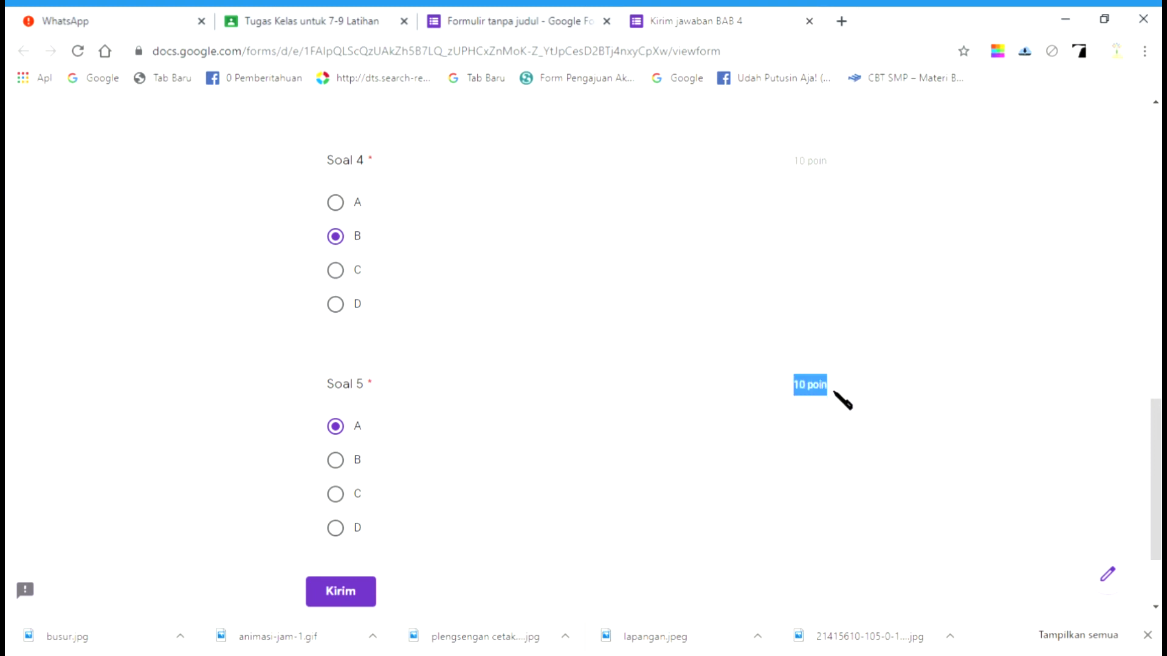
click(835, 393)
click(368, 601)
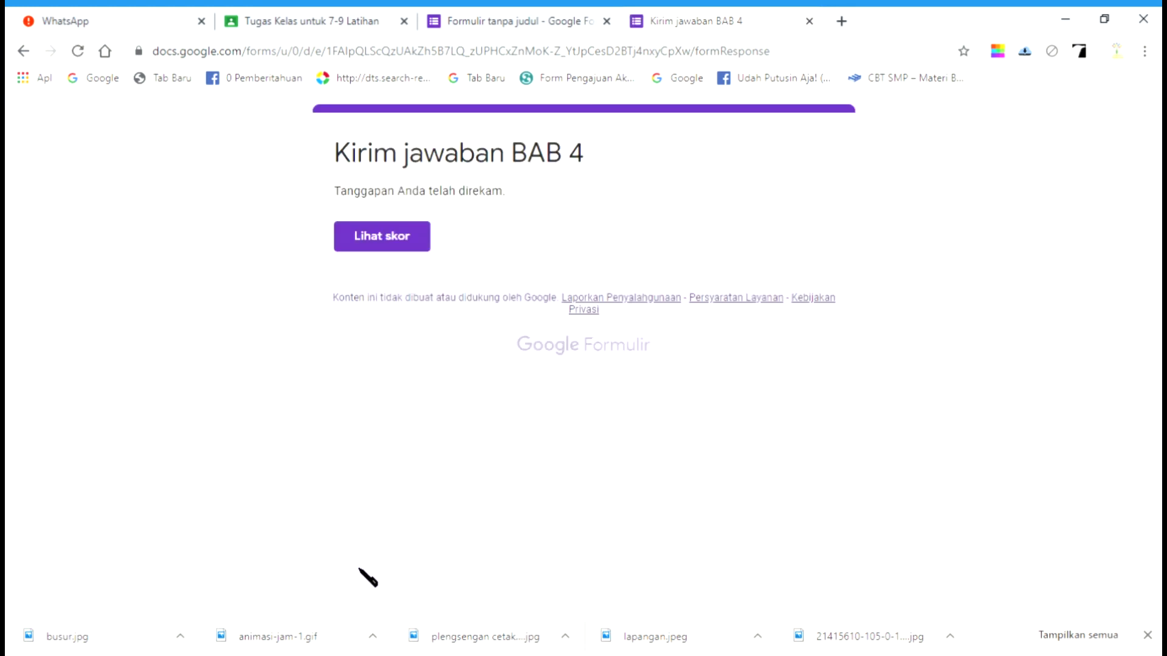
click(403, 246)
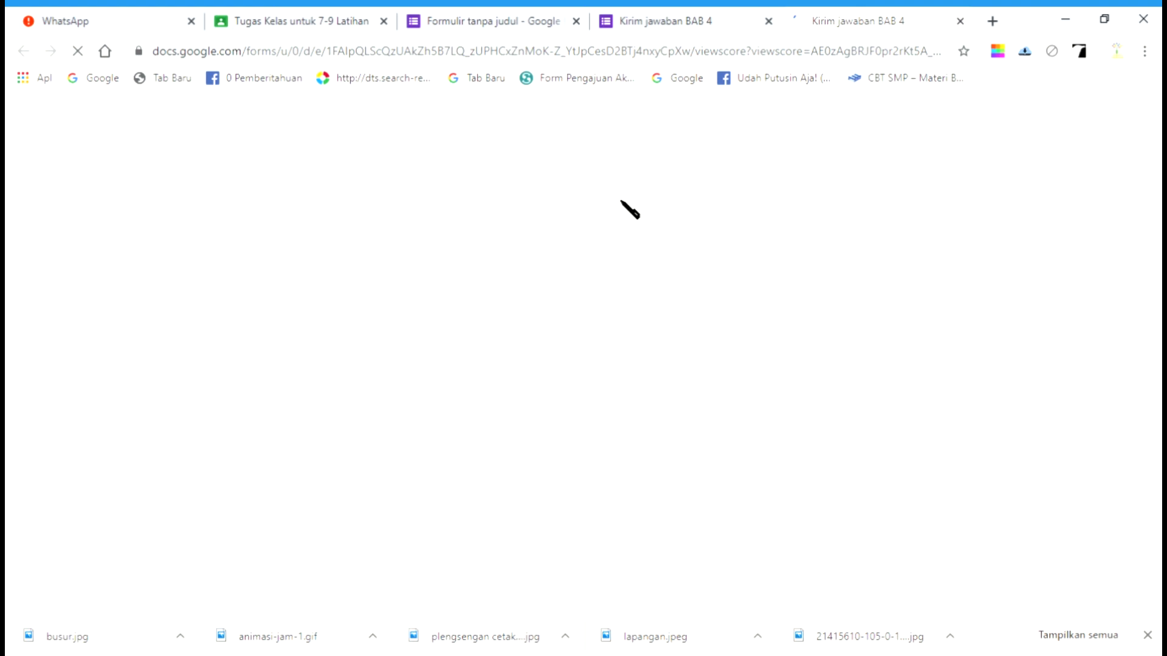
Step: Review the score page, checking the marking of each question from Soal 1 to Soal 5 and the point total
scroll(620, 192, down, 3)
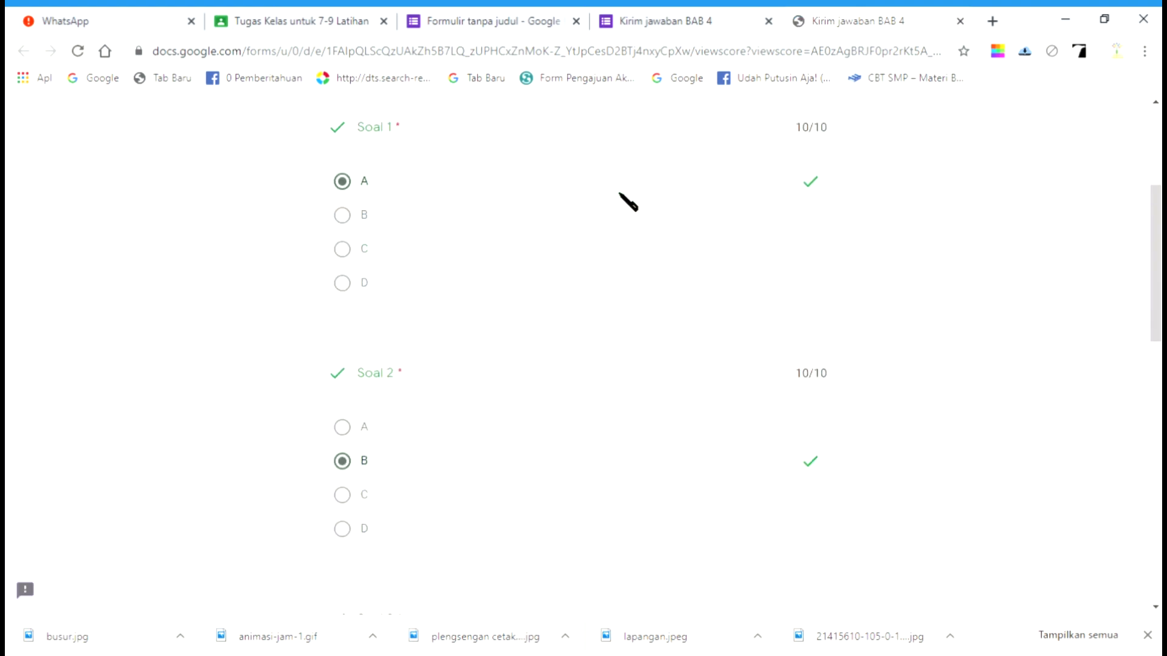
scroll(620, 192, up, 2)
scroll(619, 193, down, 1)
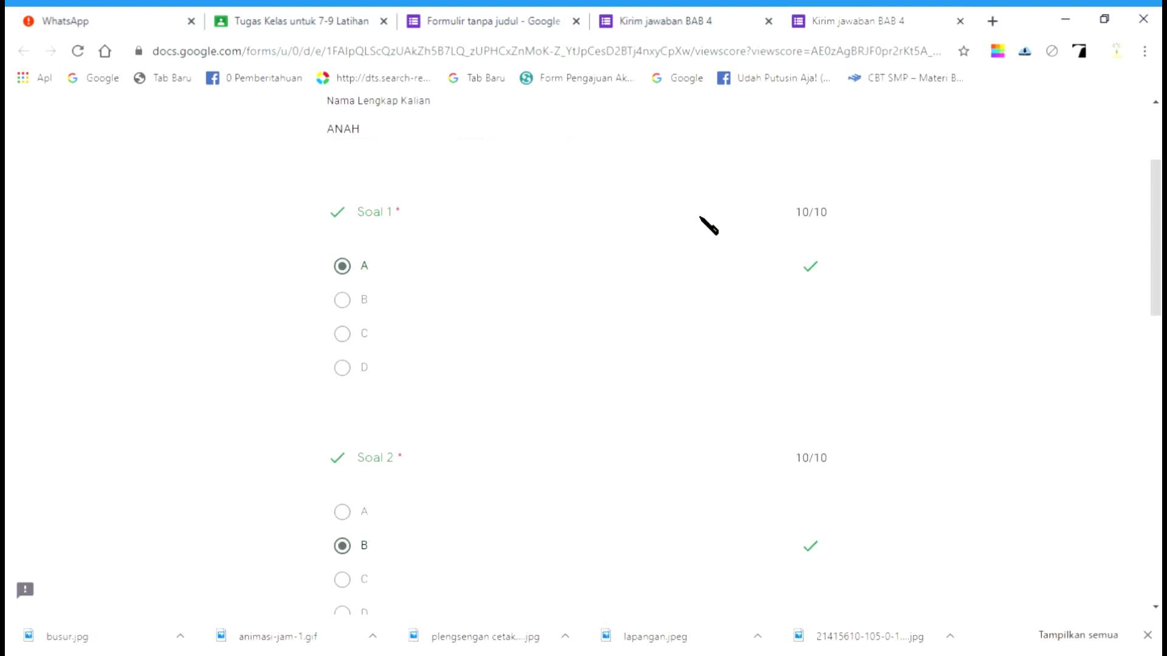
scroll(789, 308, down, 3)
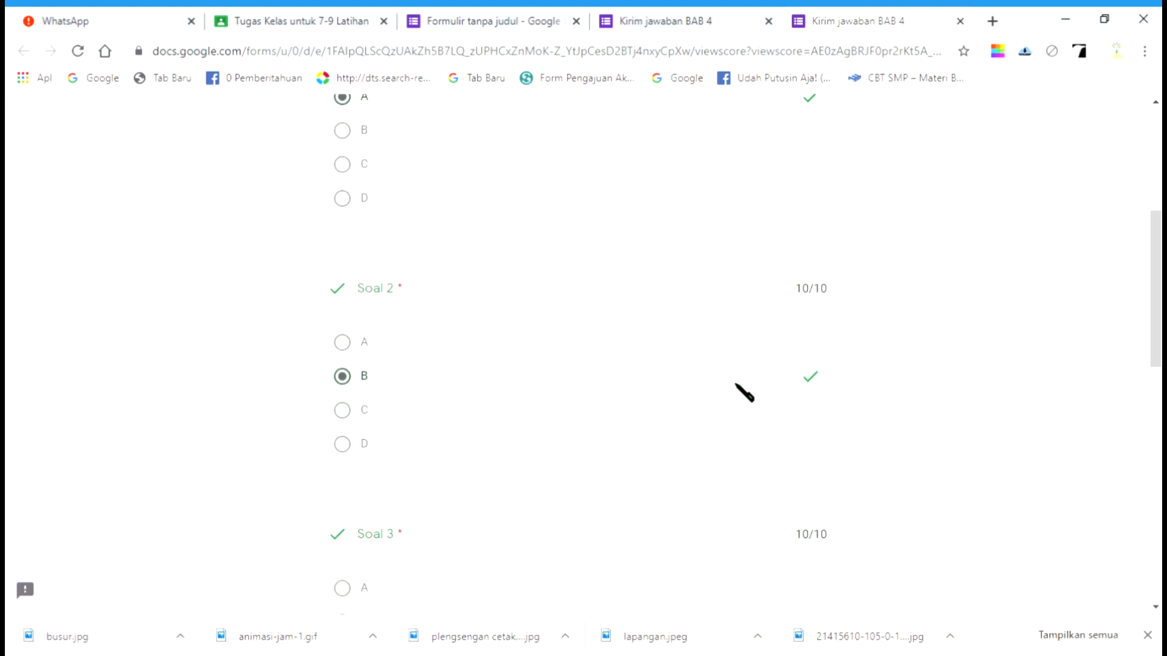
scroll(738, 389, down, 8)
scroll(760, 333, down, 3)
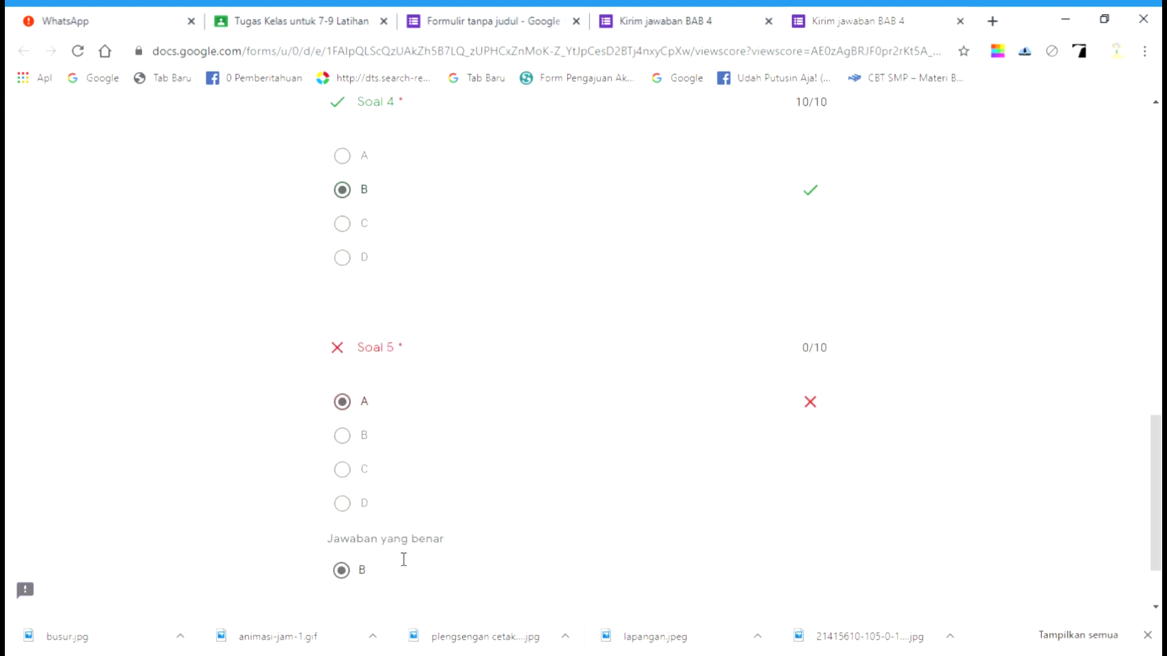
scroll(646, 396, down, 2)
scroll(649, 396, up, 15)
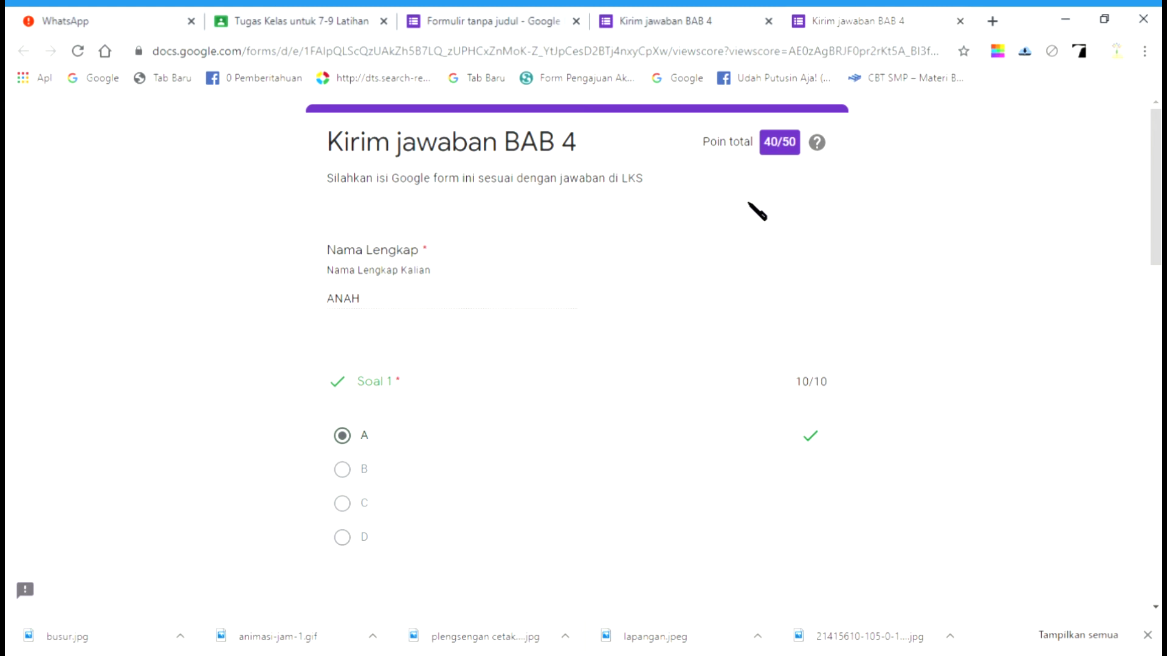
Step: Close the submission confirmation and score pages, and preview the form again as a respondent
click(647, 19)
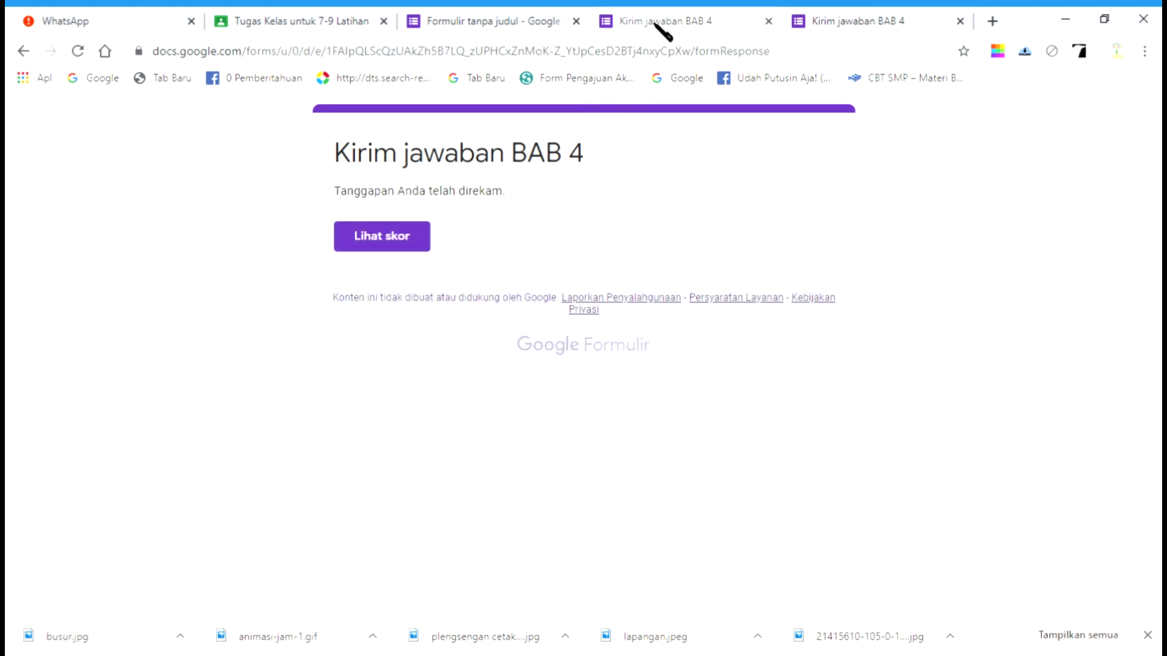
click(508, 20)
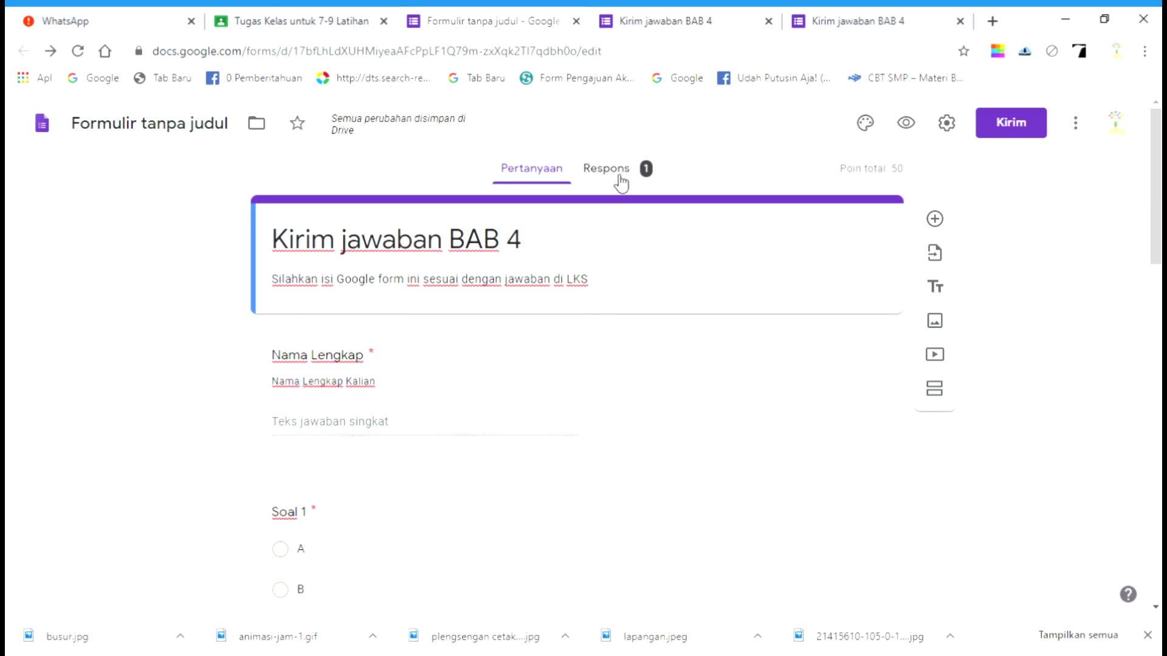
click(714, 21)
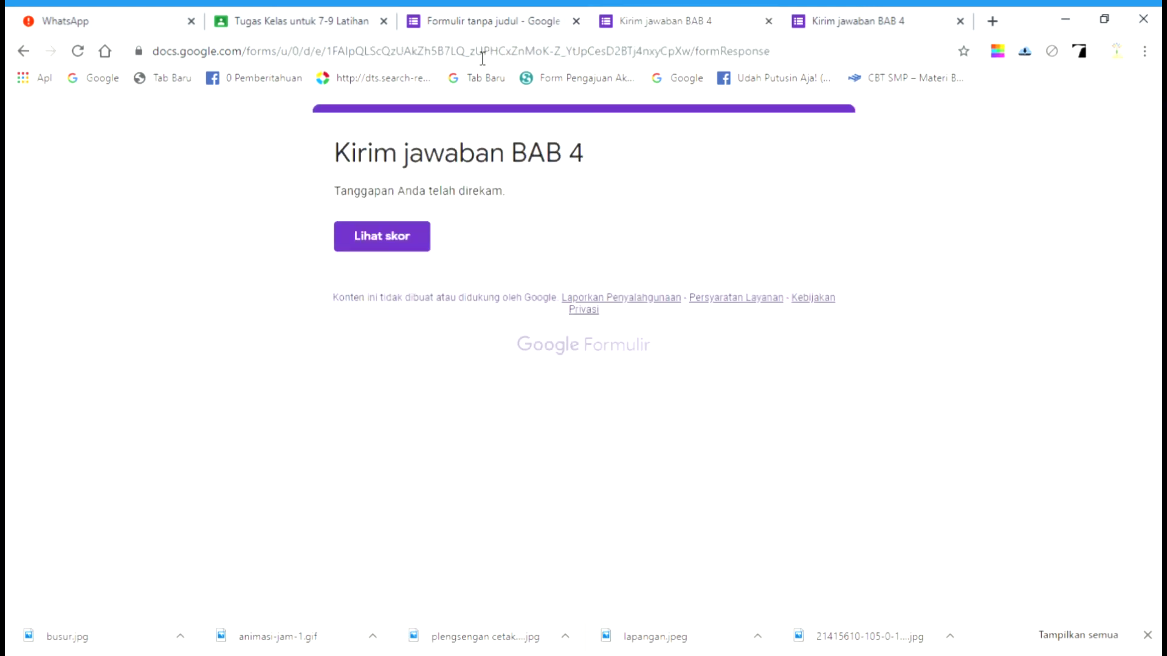
click(768, 22)
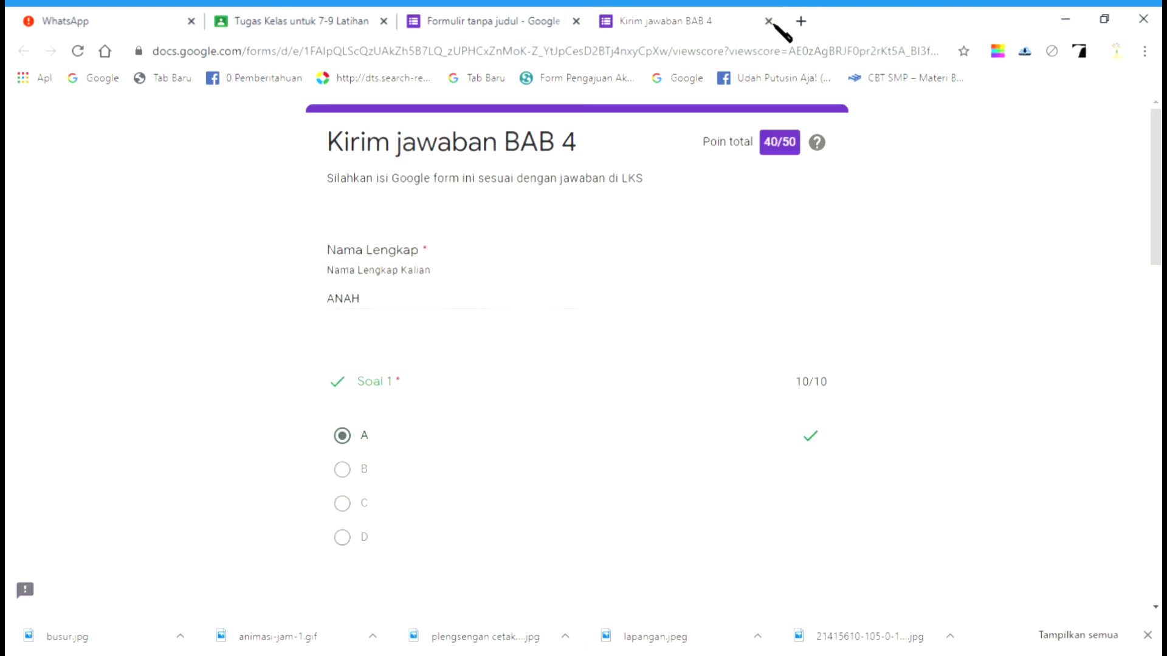
click(768, 21)
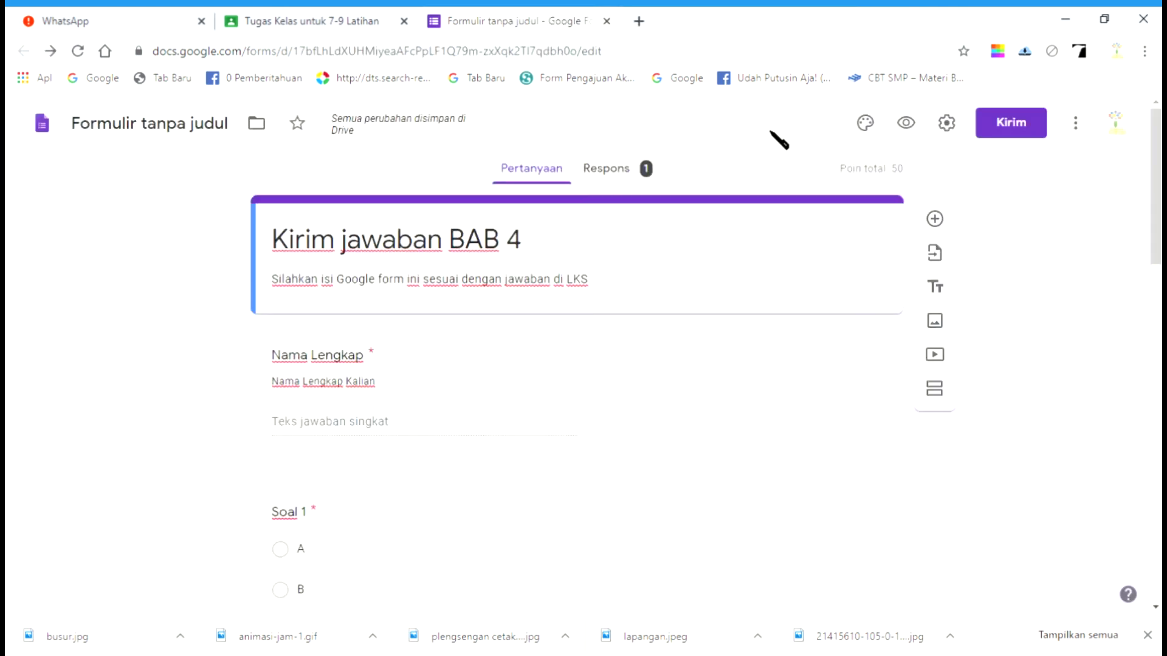
click(906, 124)
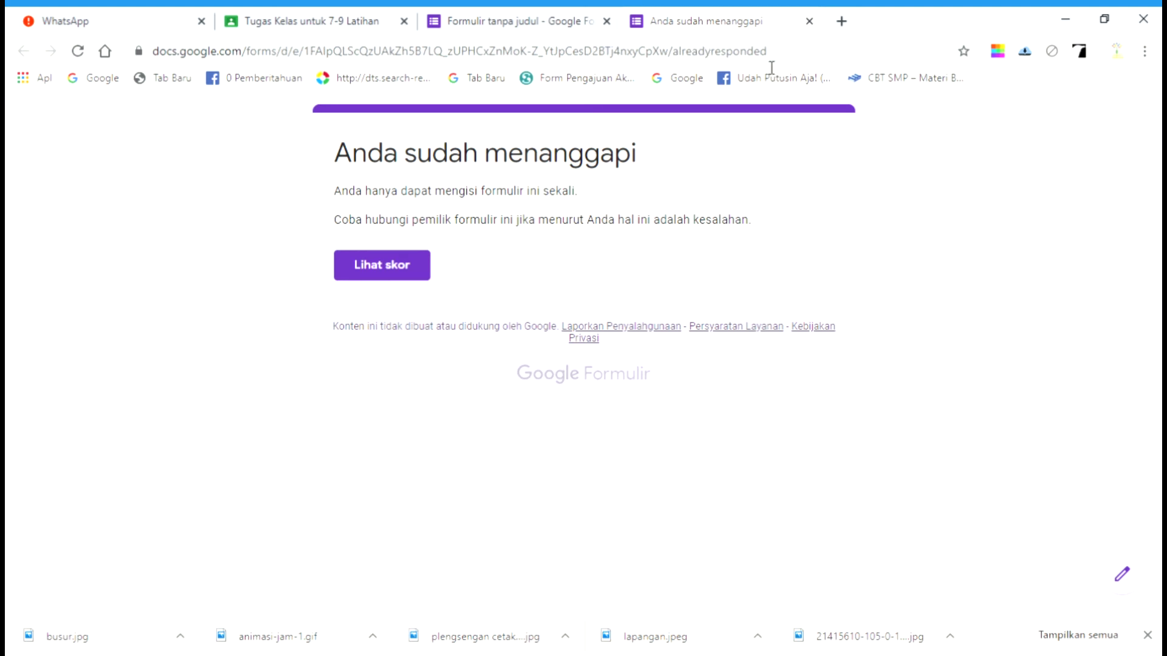
Step: Return to the form editor from the preview and rename the form file as Kirim jawaban BAB 4, copying the form's title
click(1121, 580)
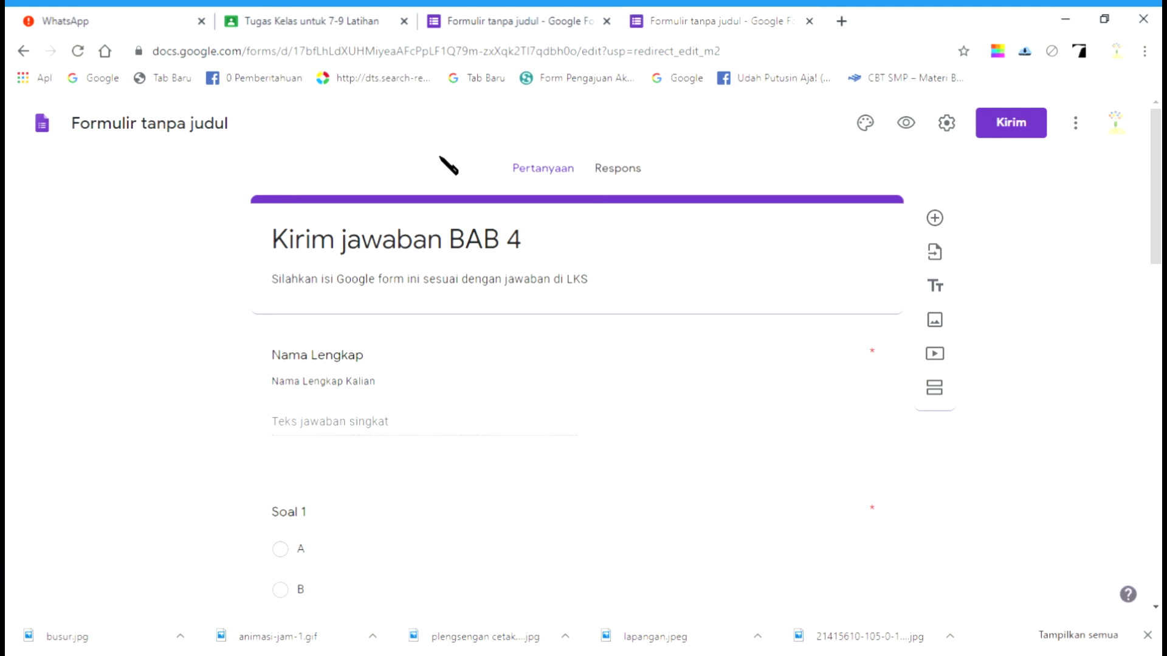
click(239, 135)
click(182, 141)
click(335, 240)
triple_click(327, 245)
key(ctrl+c)
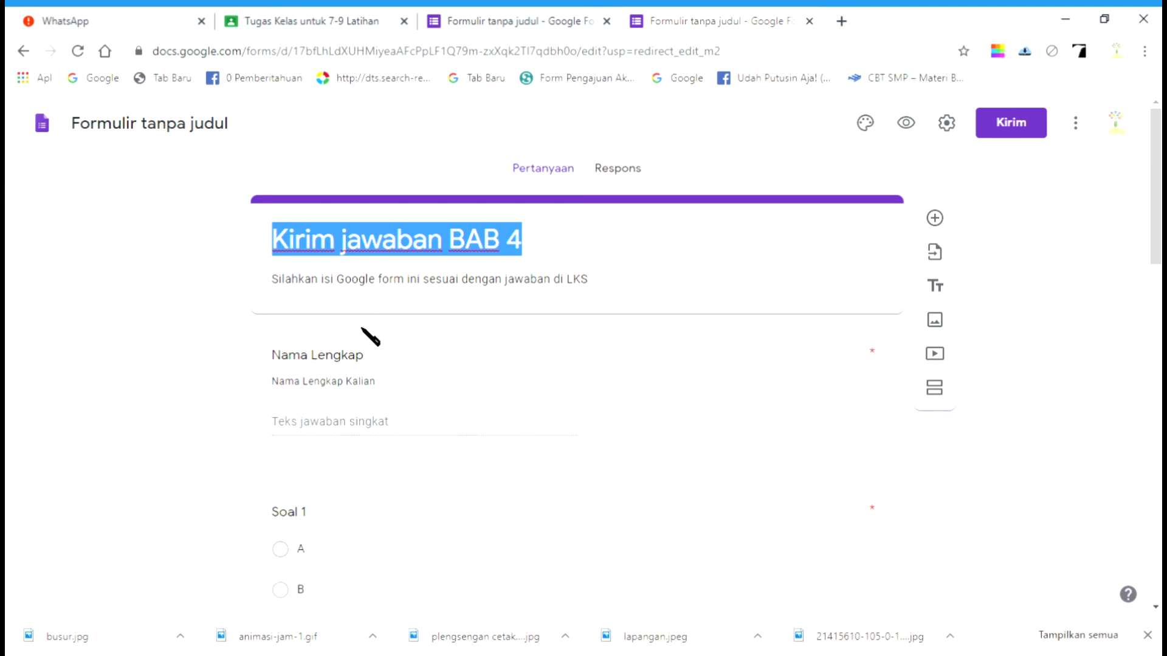
drag(251, 134, 49, 136)
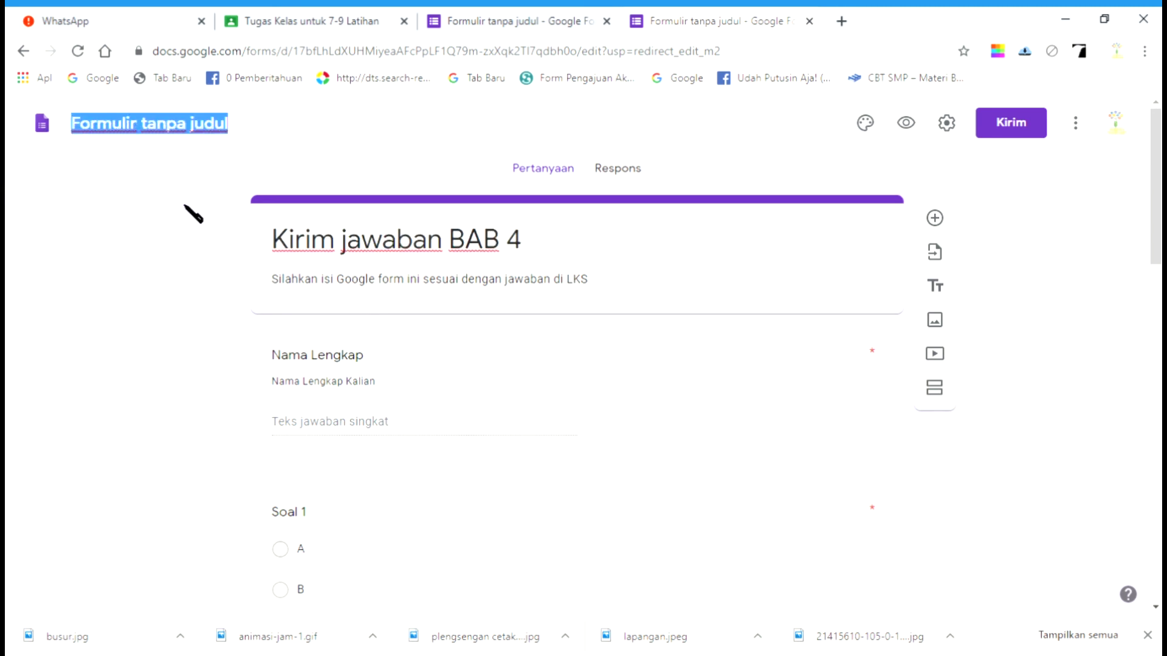
key(ctrl+v)
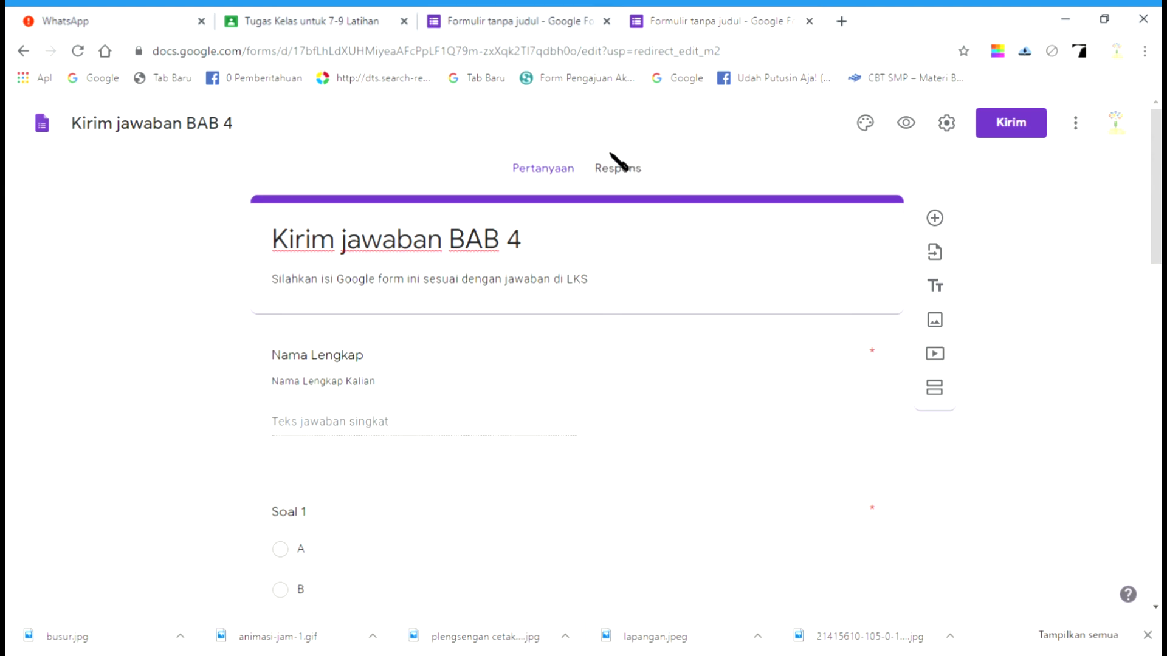
Step: Open the responses of the form in the original editor and close the duplicate editor page
click(536, 13)
click(620, 168)
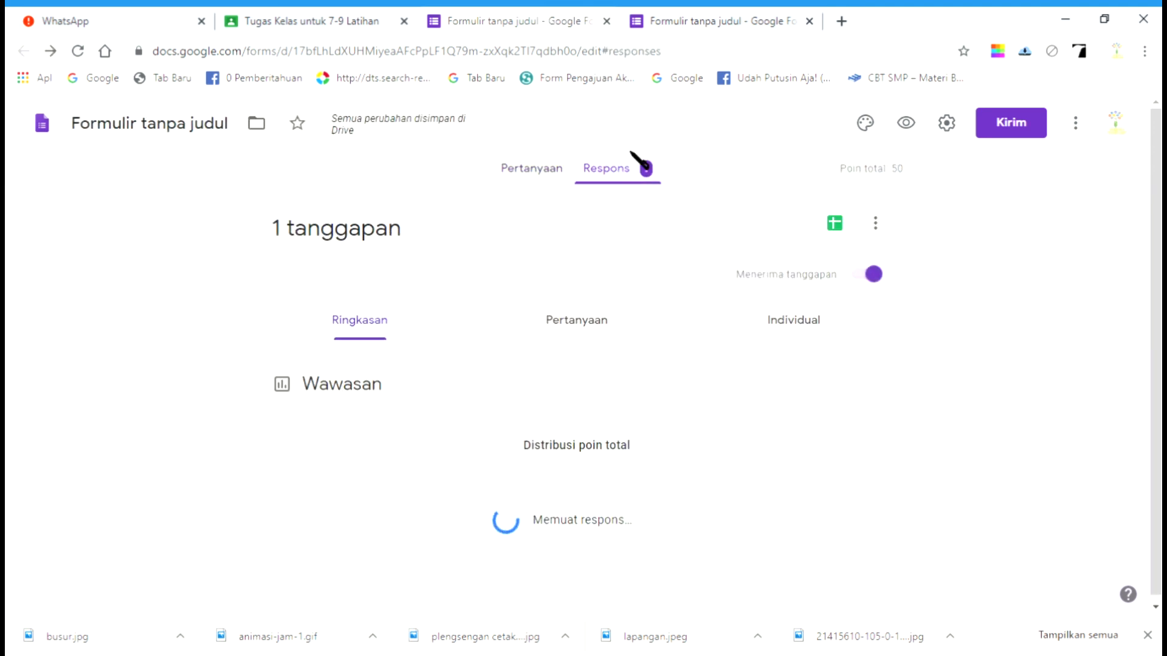
click(679, 30)
click(811, 22)
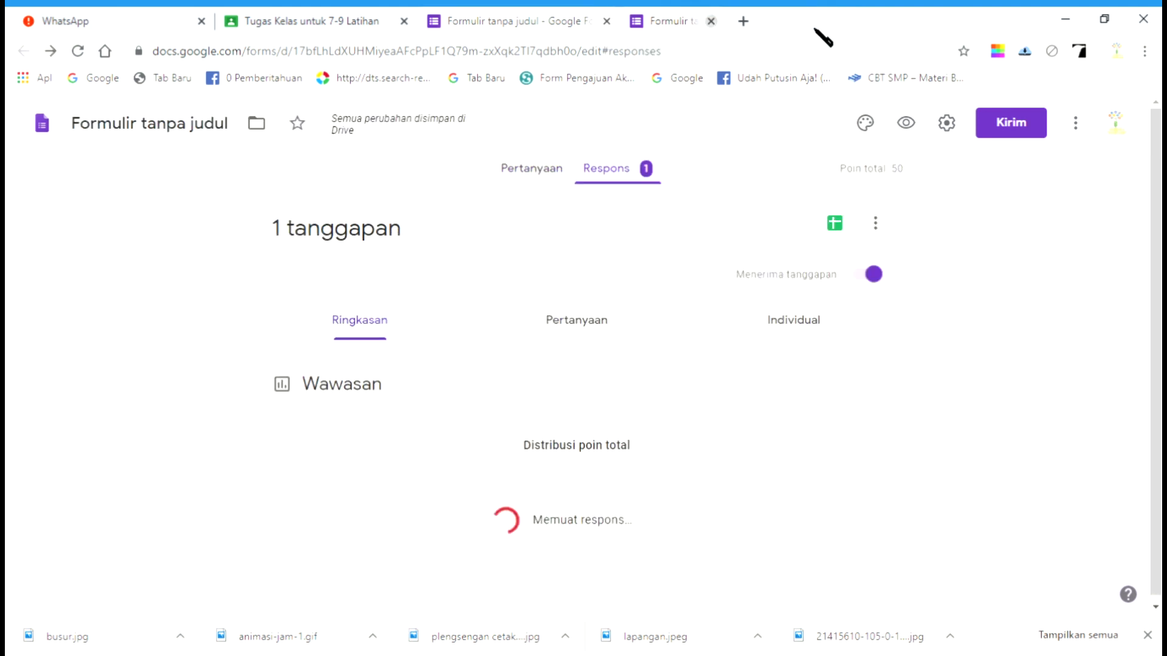
Step: Examine the response summary, including the score statistics, point distribution, frequently missed questions, respondent names and the answer chart of each question
scroll(763, 206, down, 1)
scroll(762, 216, up, 1)
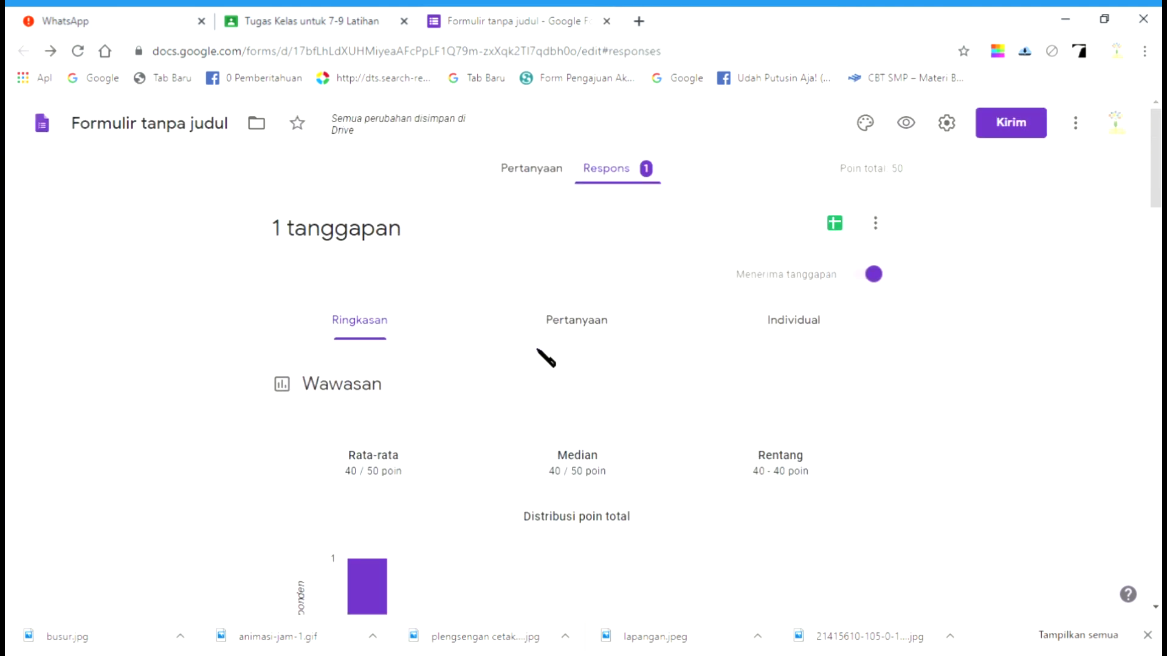
scroll(571, 340, down, 3)
scroll(596, 193, up, 1)
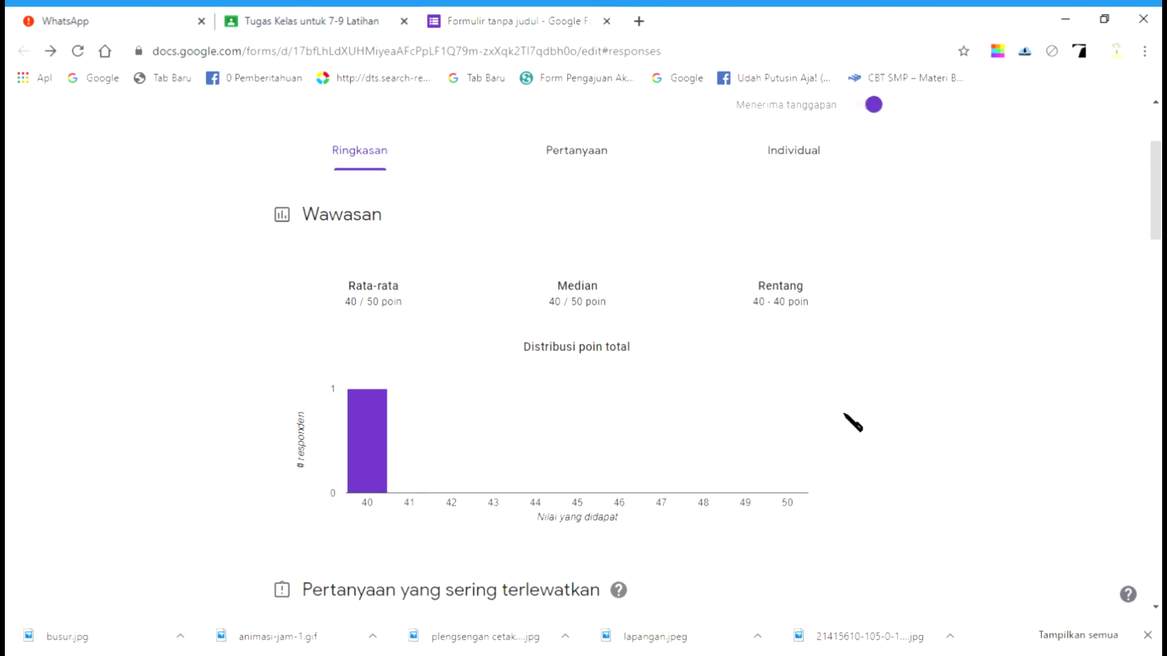
mouse_move(384, 411)
scroll(744, 365, down, 4)
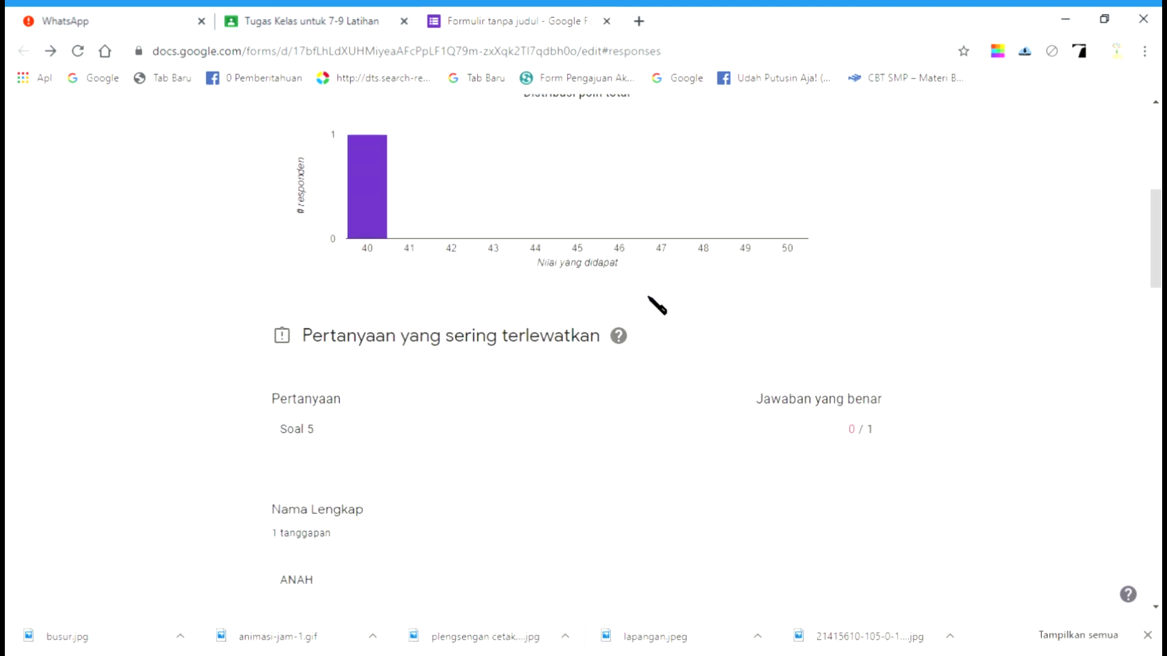
scroll(656, 305, down, 2)
scroll(658, 334, down, 1)
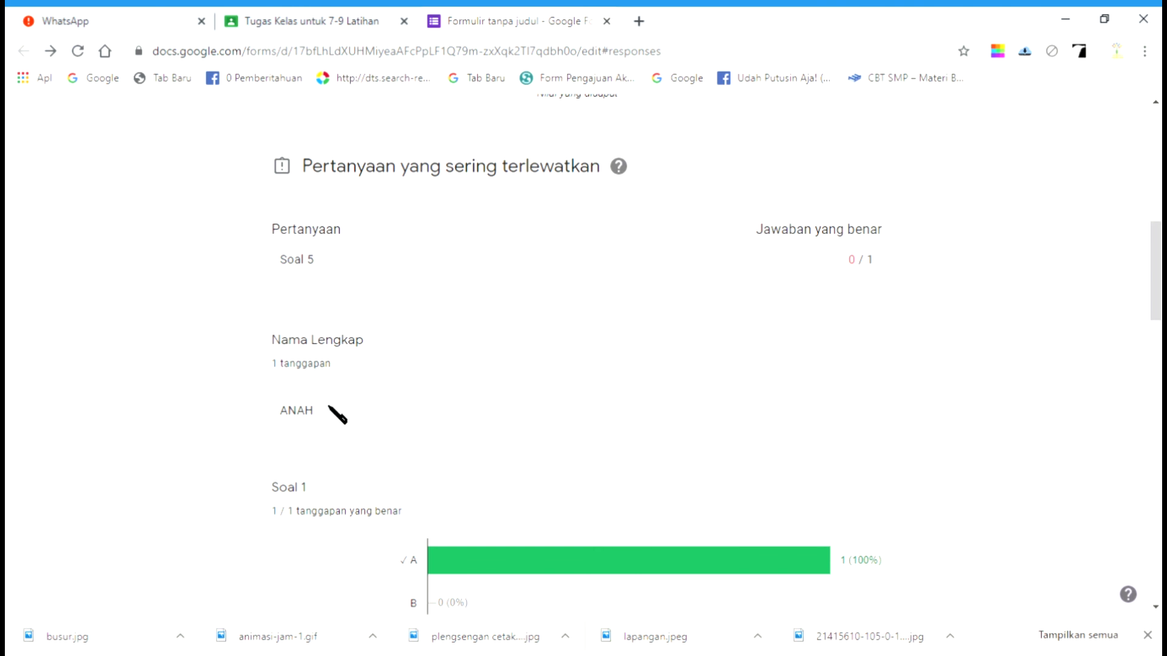
scroll(334, 411, down, 2)
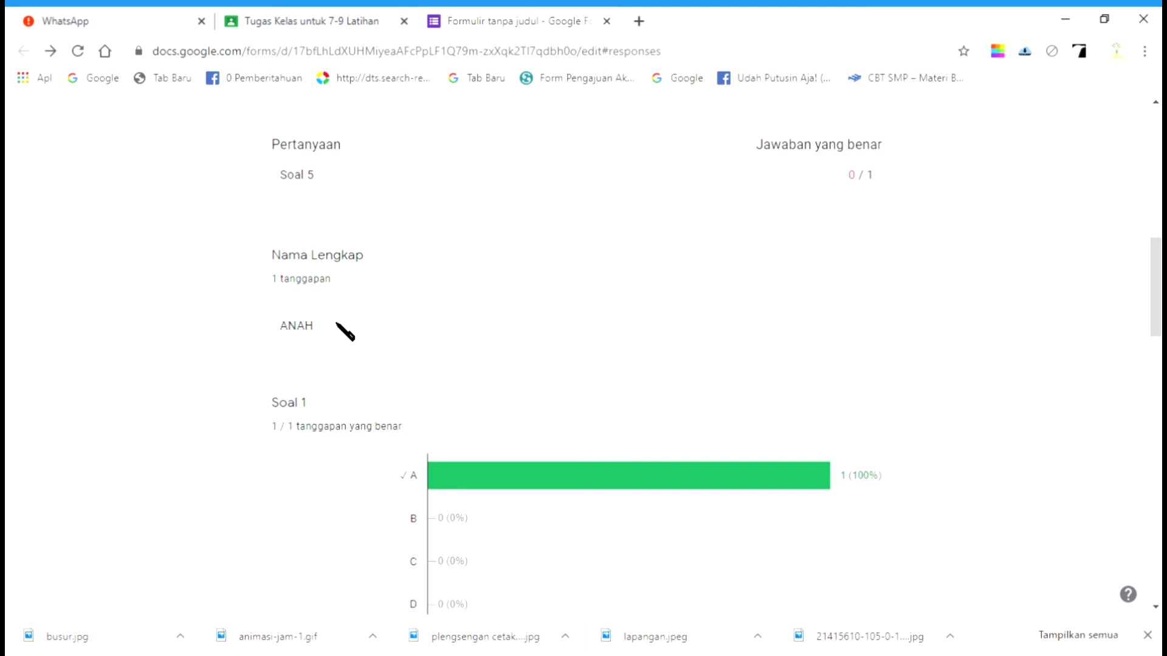
scroll(337, 321, down, 2)
scroll(354, 273, down, 15)
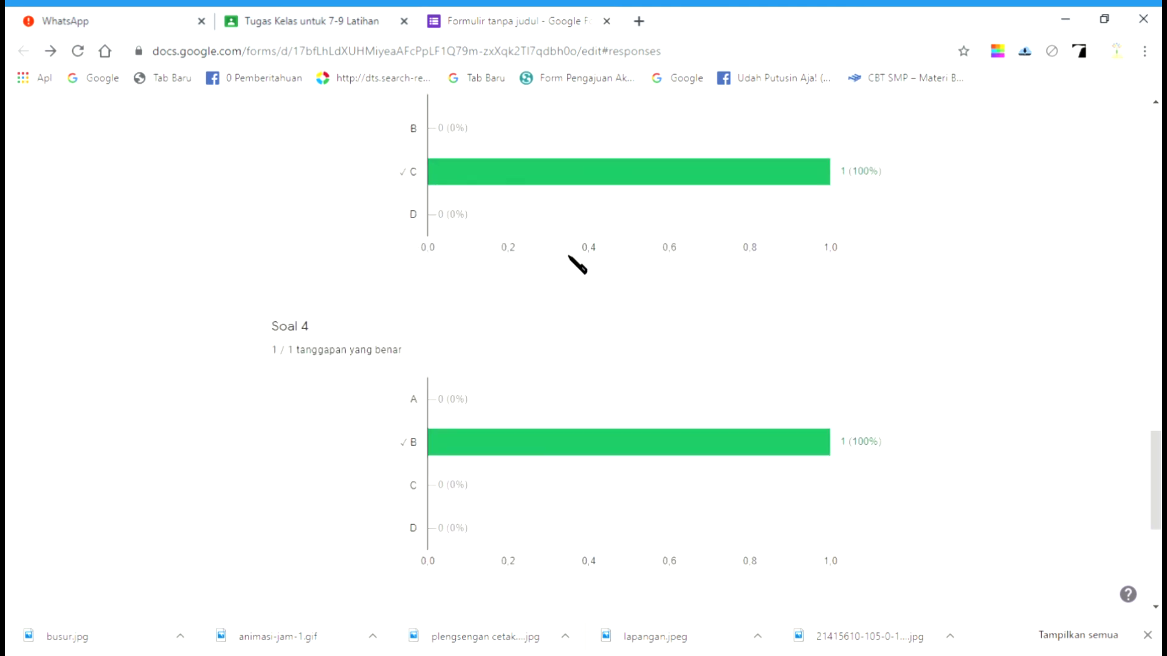
scroll(576, 260, up, 14)
scroll(584, 263, down, 13)
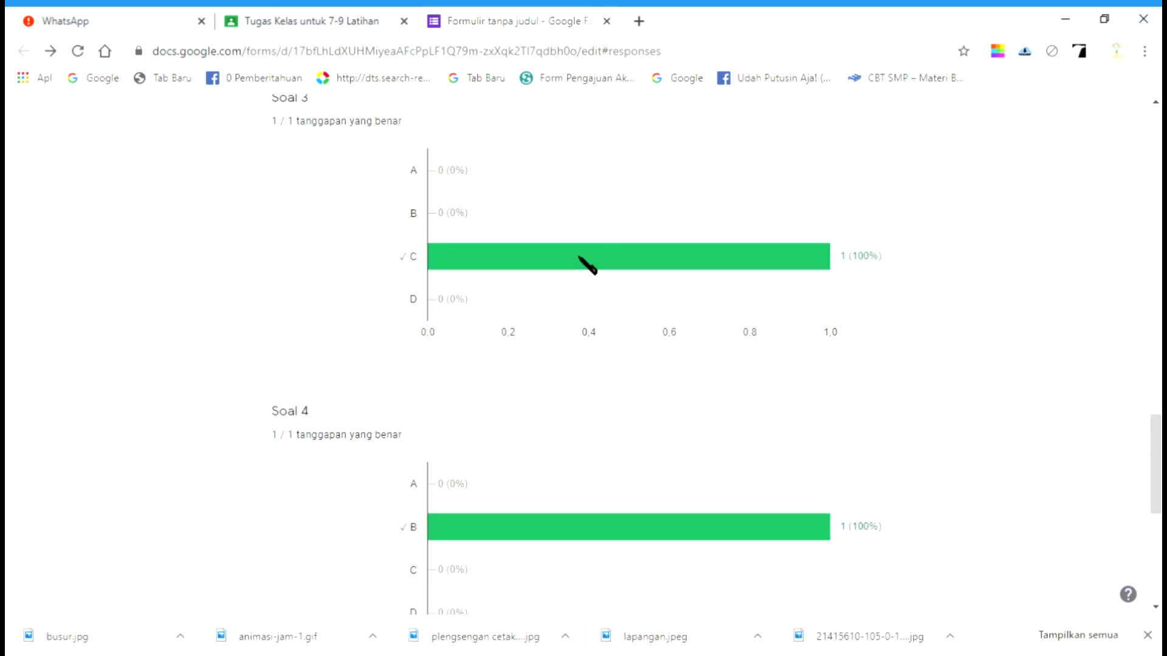
scroll(587, 263, down, 7)
Step: Link the form responses to a new spreadsheet named Formulir tanpa judul (Respons)
scroll(588, 263, up, 20)
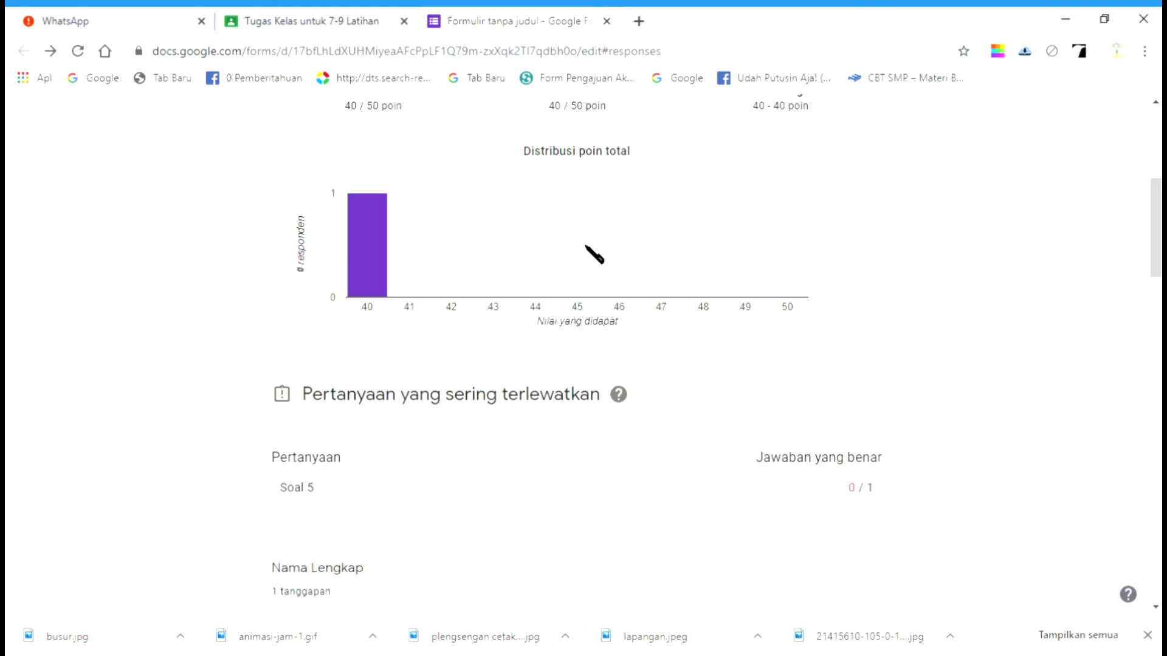
scroll(587, 248, up, 5)
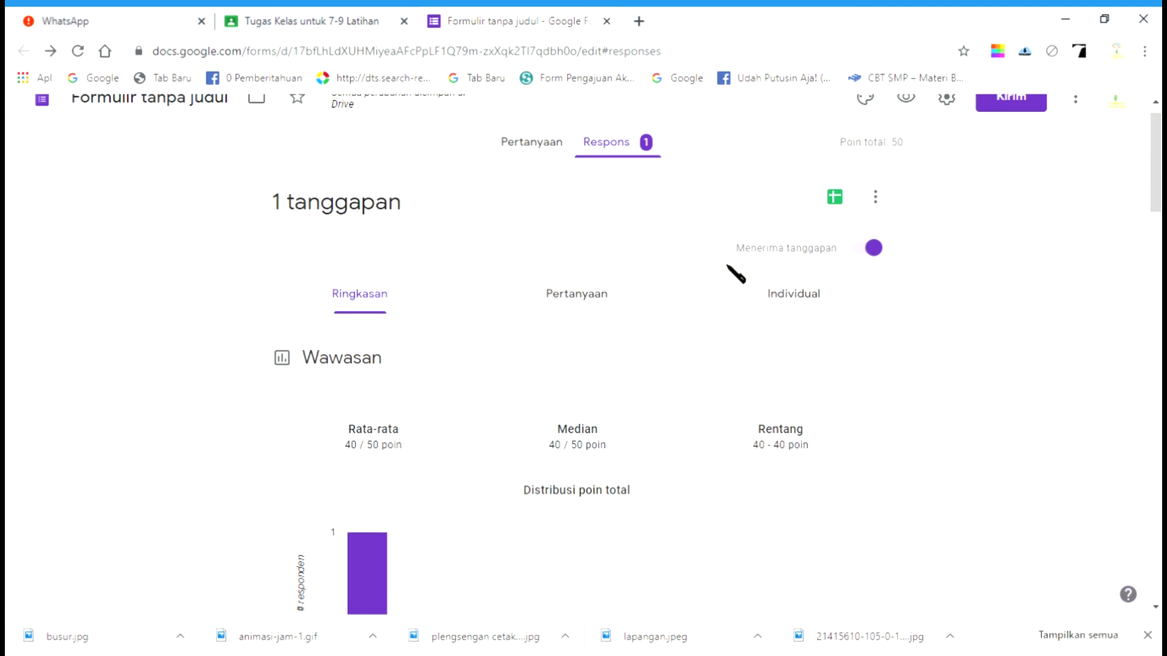
click(836, 198)
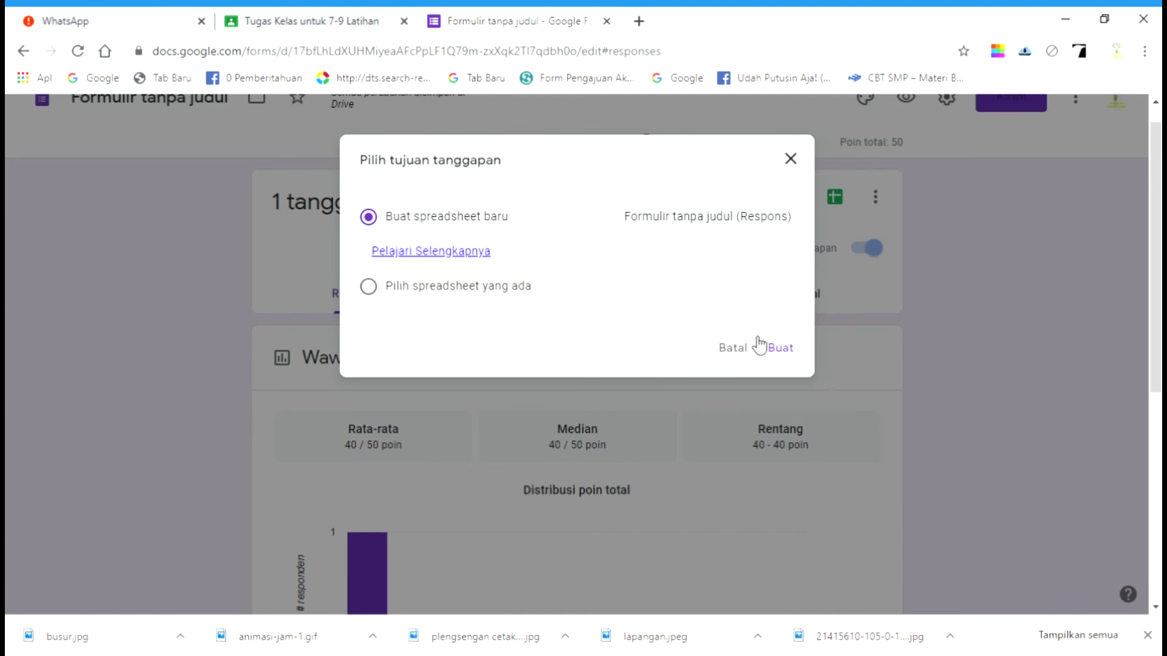
click(783, 357)
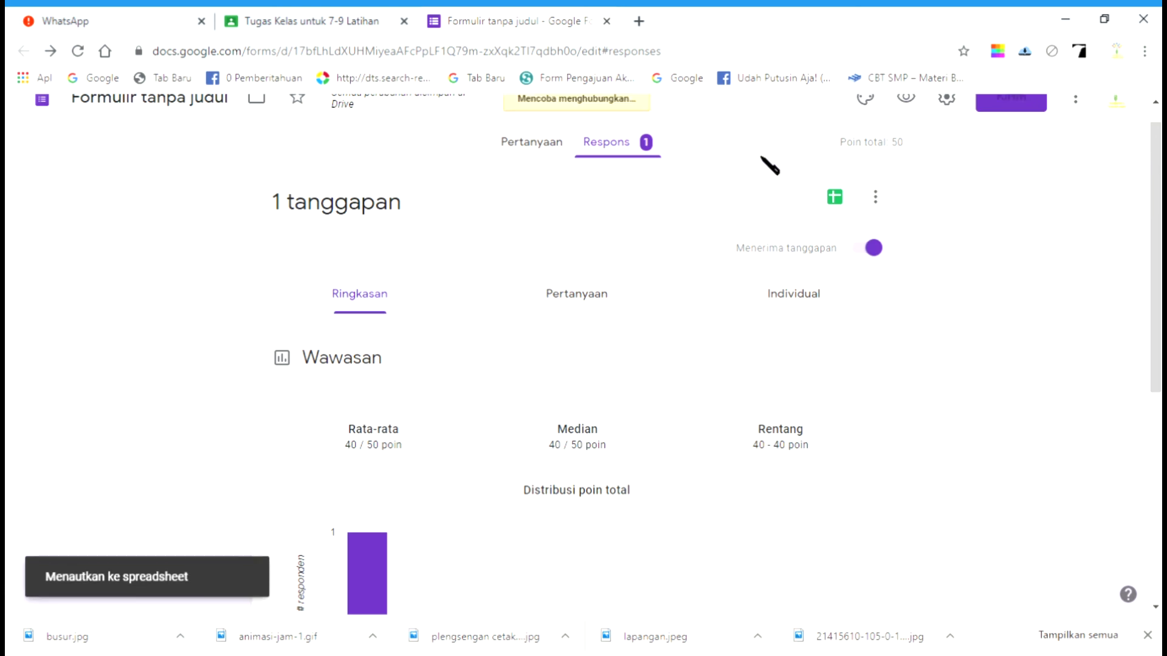
Step: Retry linking the form responses to the spreadsheet Formulir tanpa judul (Respons) and open it
scroll(769, 167, down, 4)
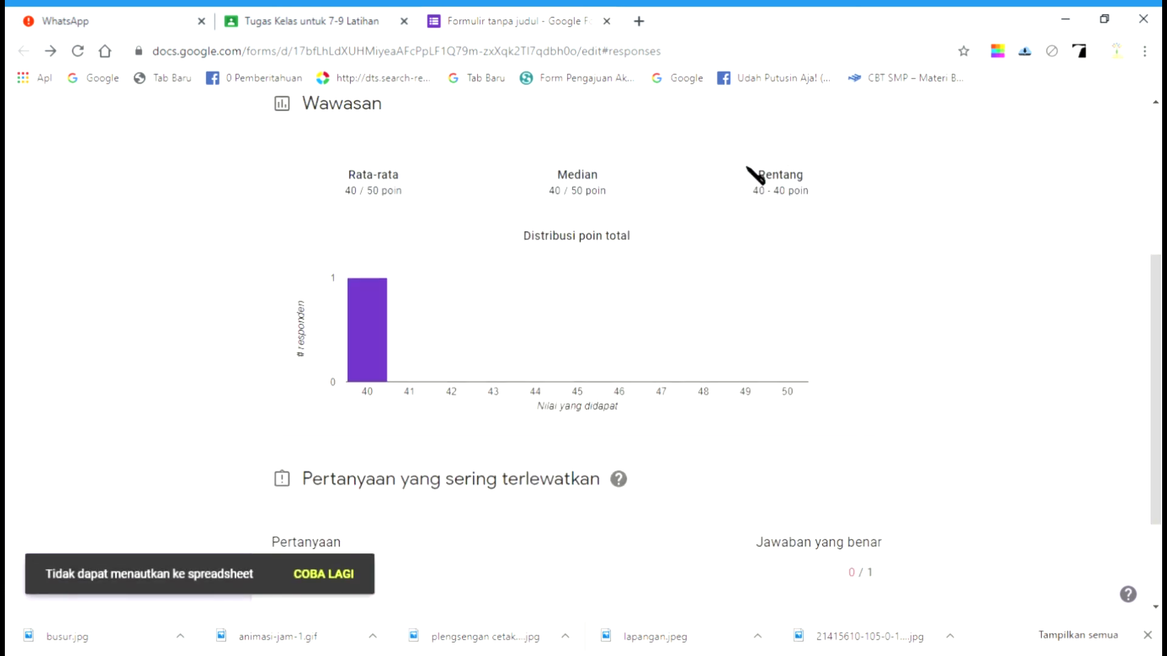
click(328, 583)
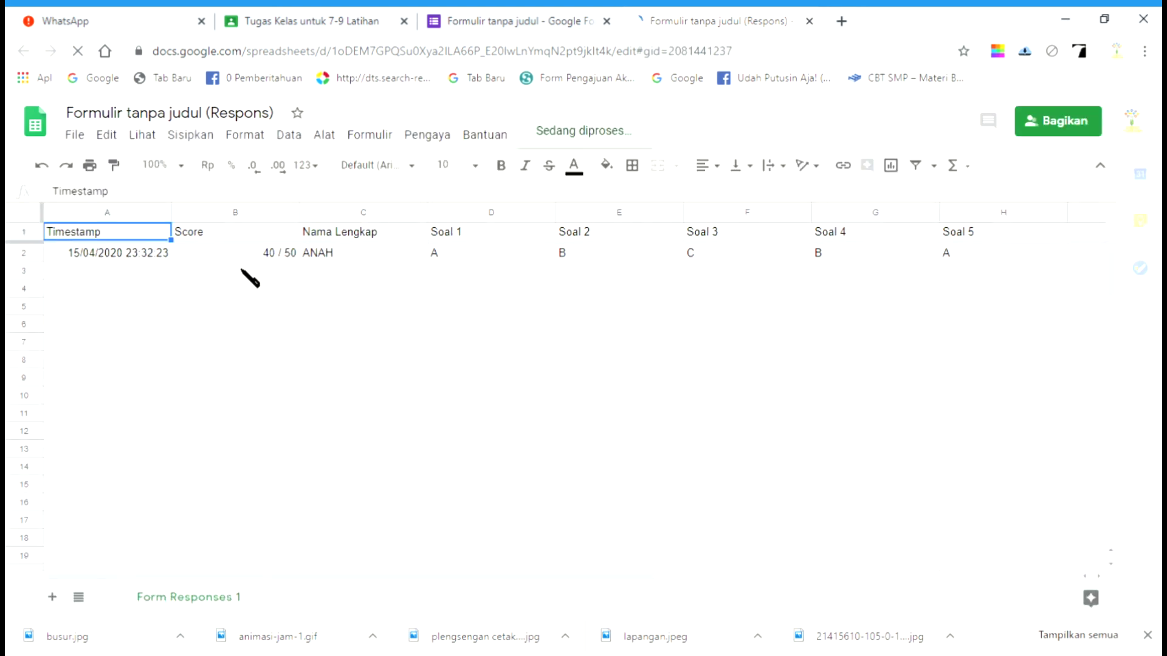
Step: Examine the submitted response in the spreadsheet, covering its timestamp, score, respondent name and the answers to Soal 1 through Soal 5
click(115, 255)
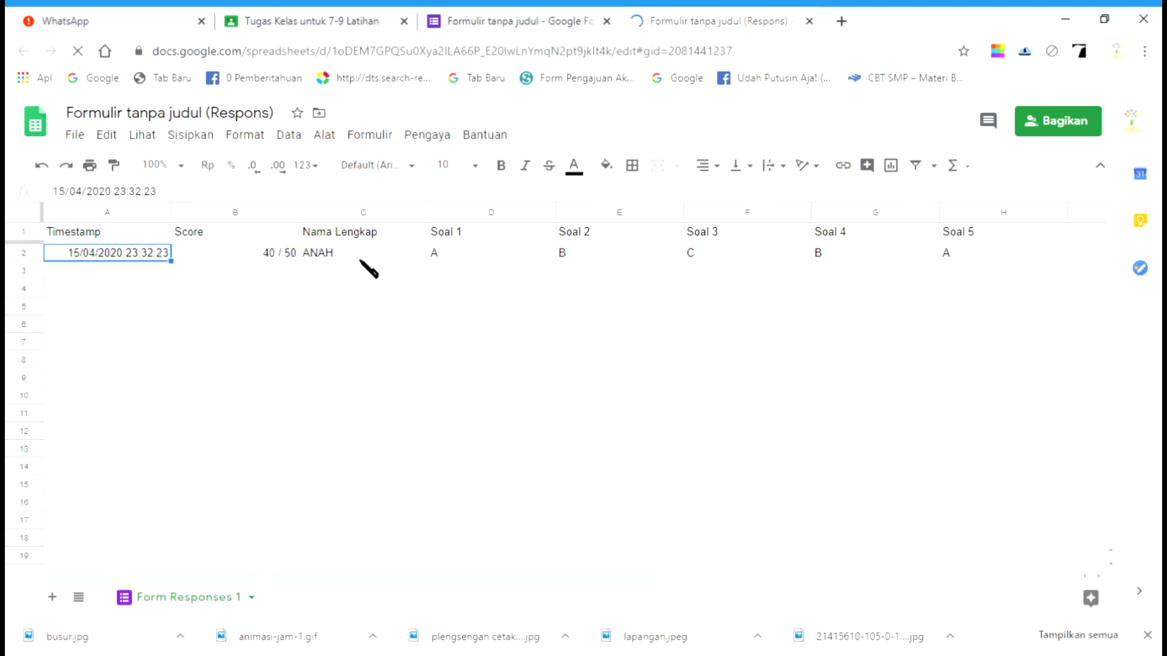
click(294, 256)
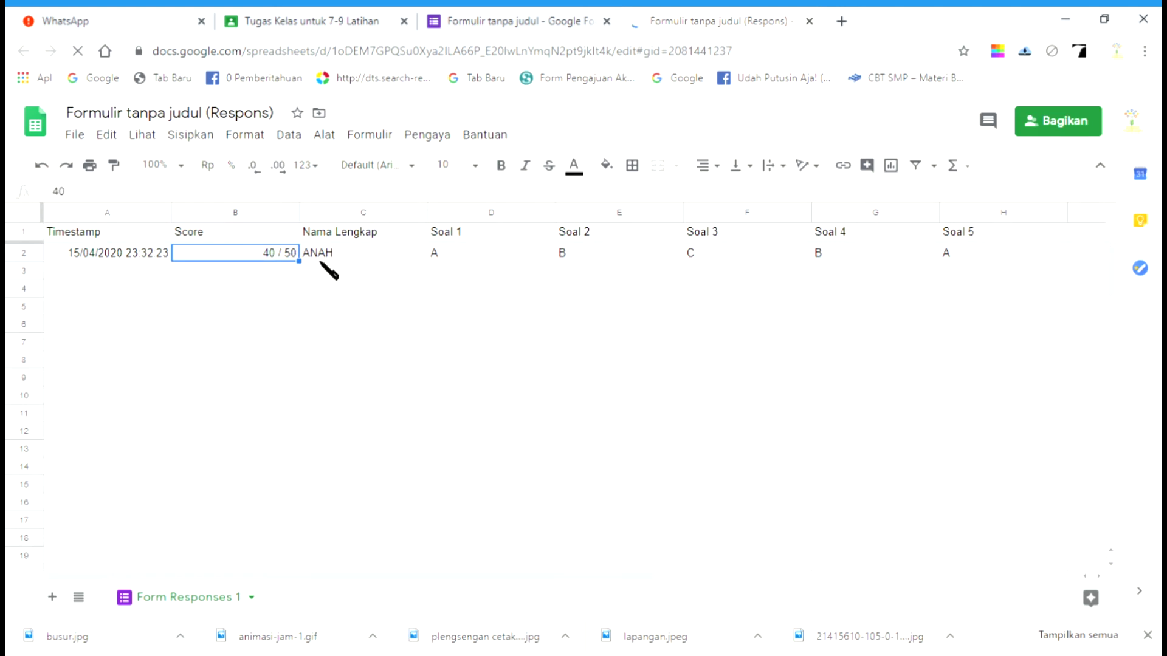
key(Right)
key(Right)
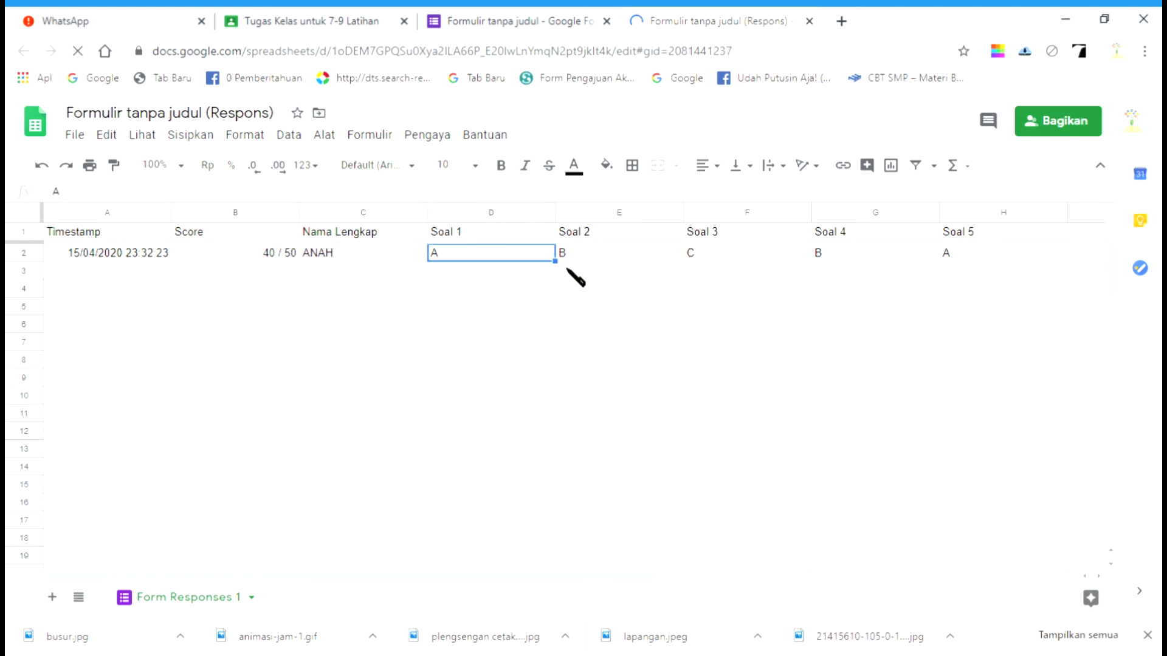
key(Right)
key(Right)
key(Right)
key(Right)
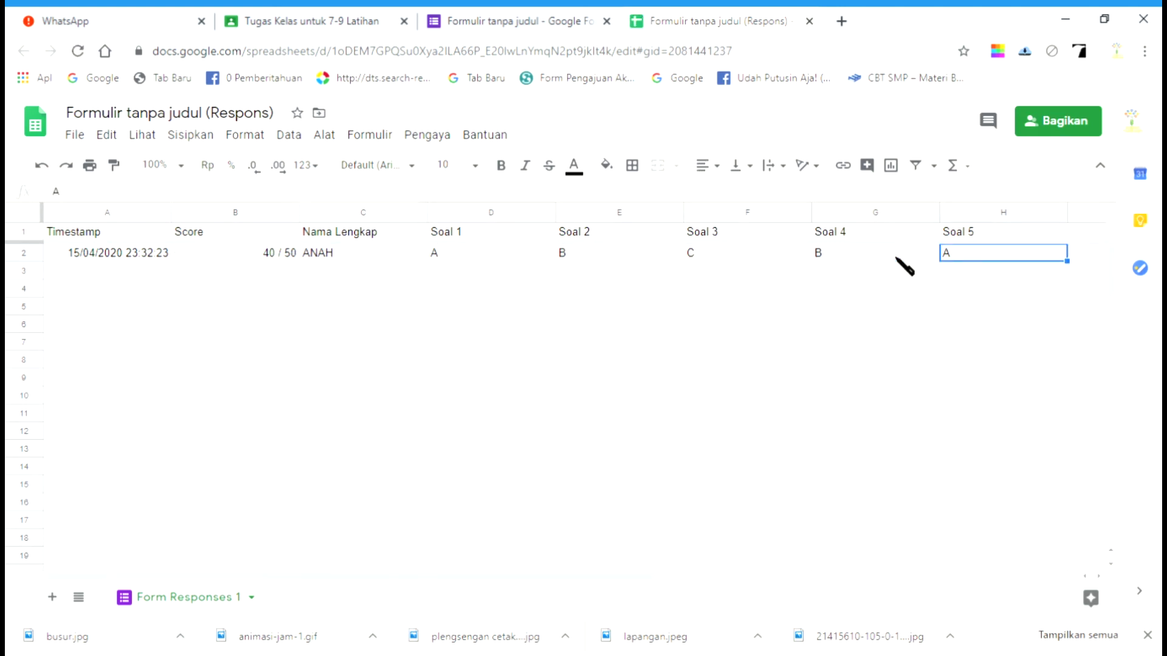
key(Down)
key(Left)
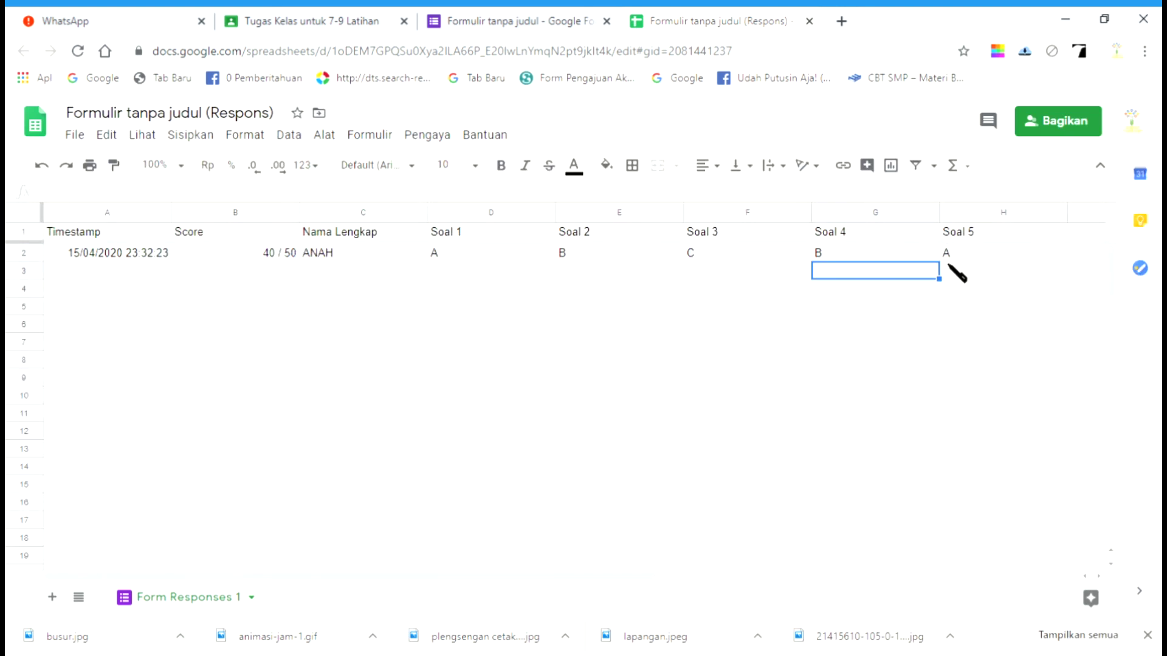
click(883, 260)
click(776, 271)
click(674, 313)
click(509, 290)
click(463, 270)
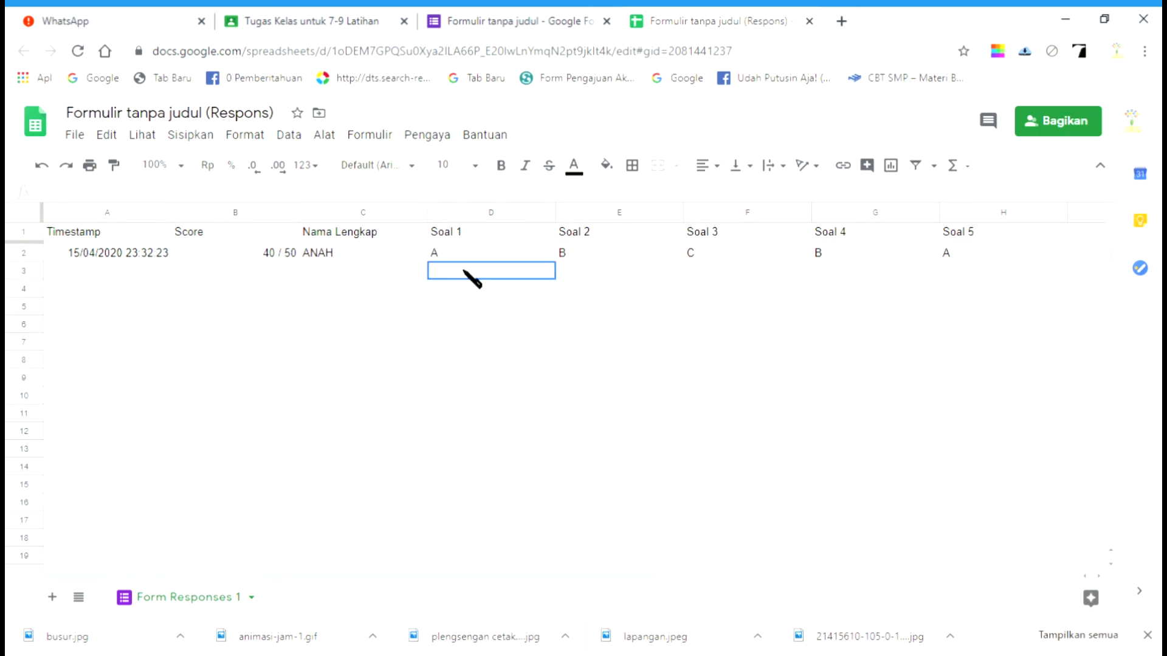
click(483, 259)
click(653, 260)
click(679, 310)
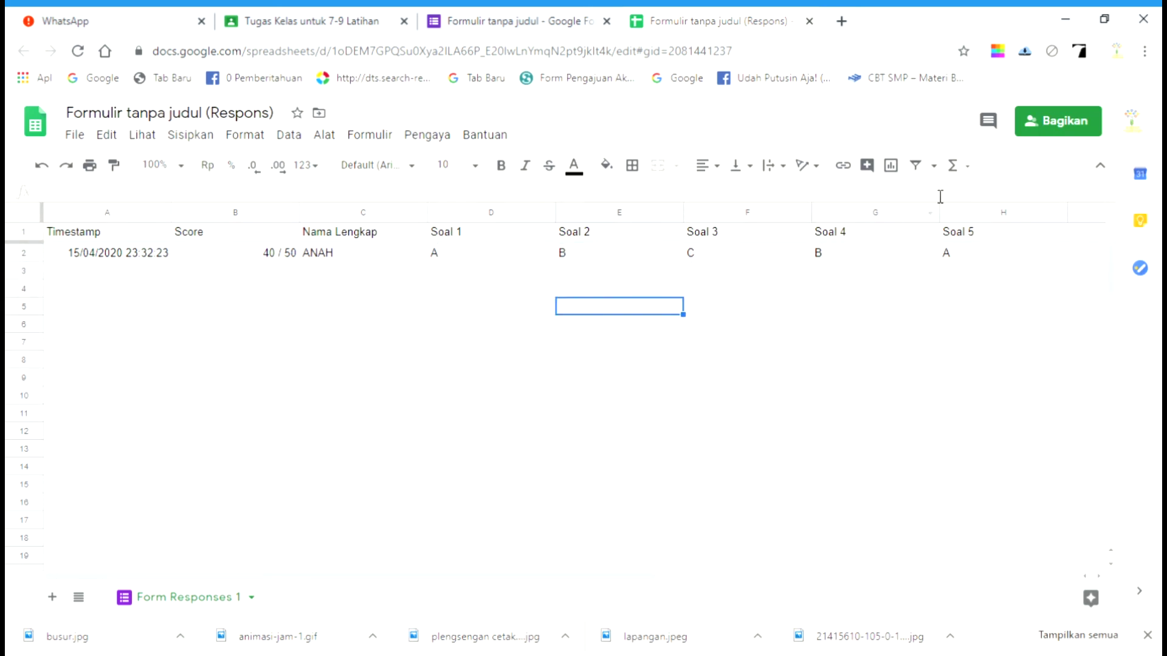